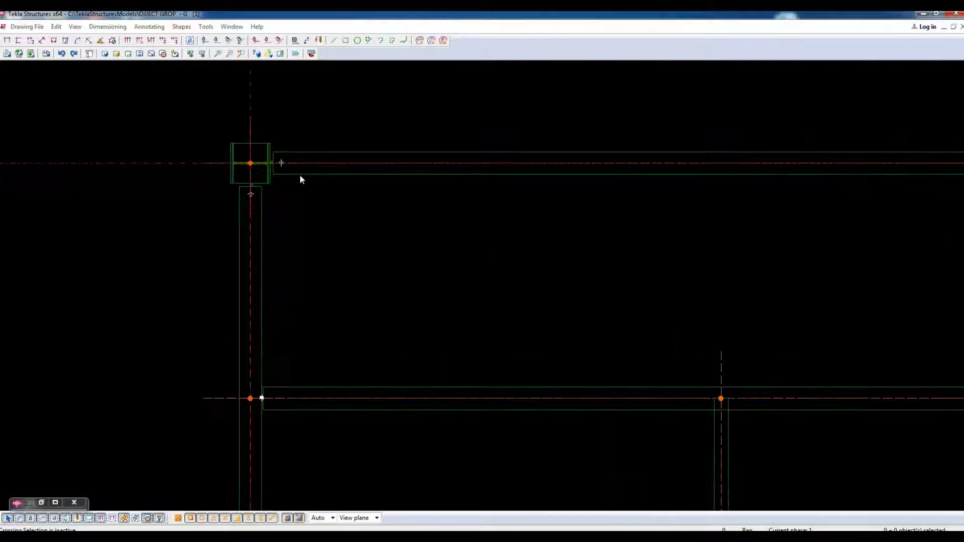
- Try the Symbol part representation on the two beams that meet at the upper-left corner column
{"action": "left_click_drag", "start_coordinate": [217, 86], "coordinate": [677, 89]}
{"action": "left_click", "coordinate": [636, 154]}
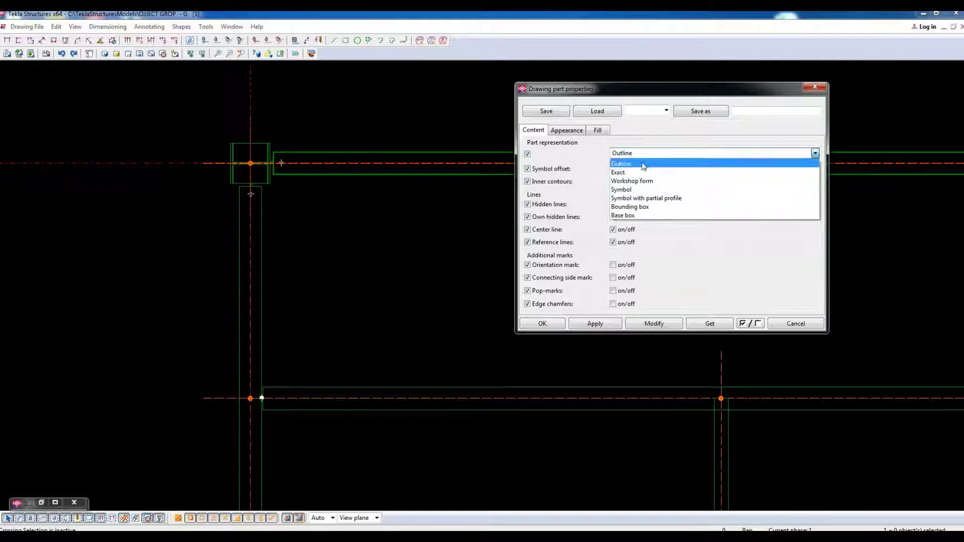
{"action": "left_click", "coordinate": [630, 190]}
{"action": "left_click", "coordinate": [655, 323]}
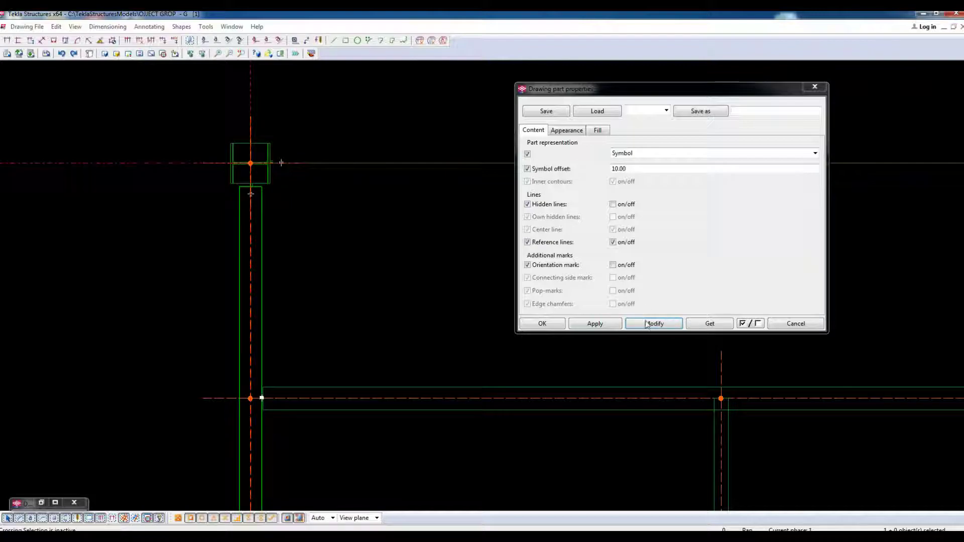
{"action": "left_click", "coordinate": [645, 324]}
{"action": "scroll", "coordinate": [217, 210], "scroll_direction": "down", "scroll_amount": 2}
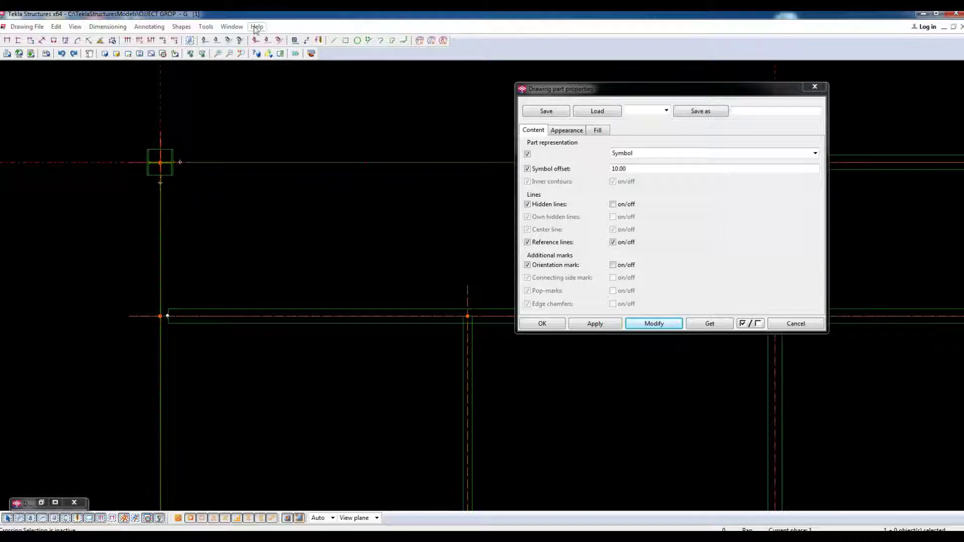
- Undo the Symbol representation changes on the beams and close the drawing part properties
{"action": "left_click", "coordinate": [59, 65]}
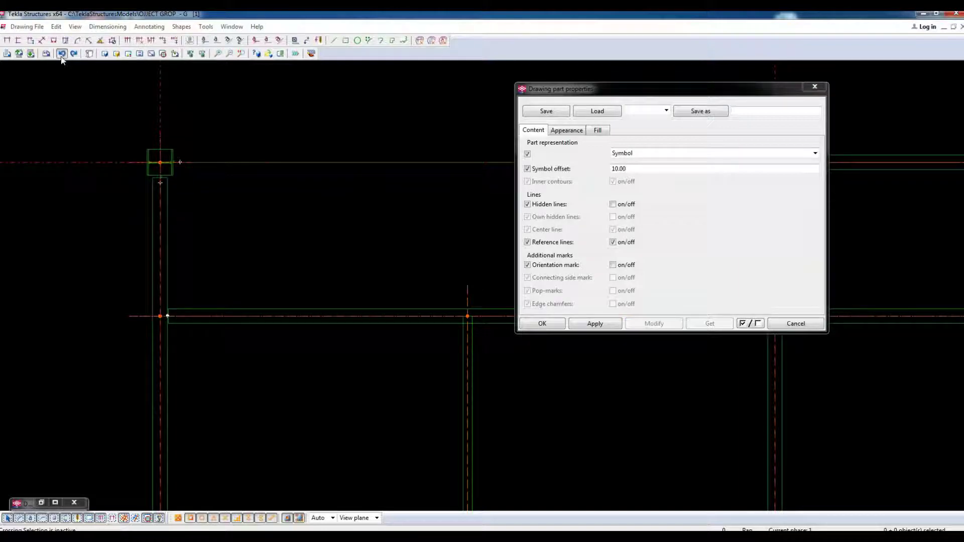
{"action": "scroll", "coordinate": [168, 164], "scroll_direction": "down", "scroll_amount": 3}
{"action": "left_click", "coordinate": [522, 327]}
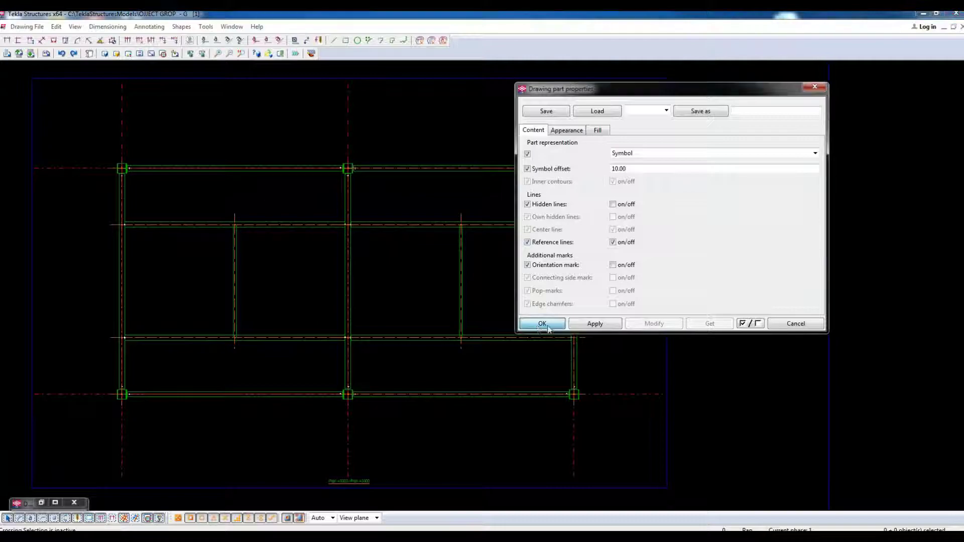
- Set the plan view's scale to 1/50 in its view properties and apply it
{"action": "left_click", "coordinate": [668, 337]}
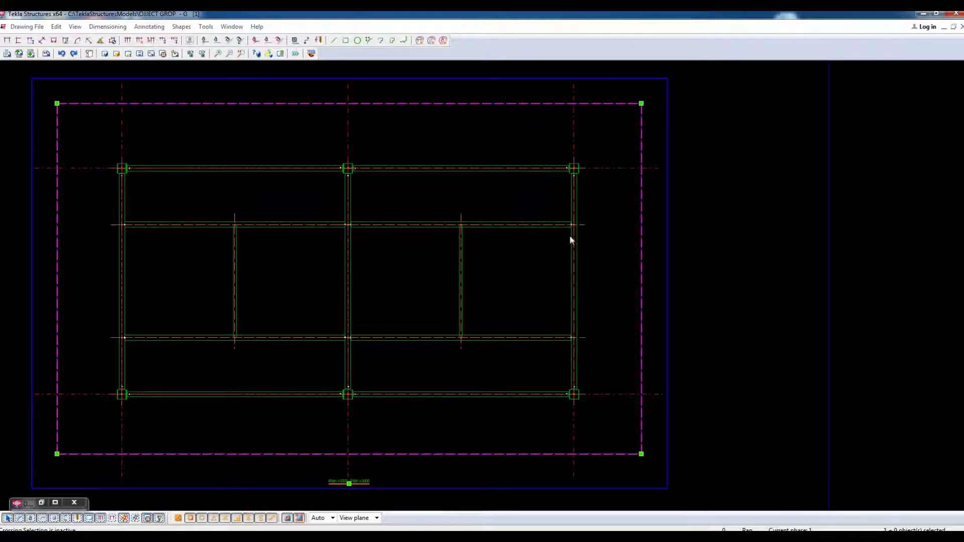
{"action": "double_click", "coordinate": [474, 182]}
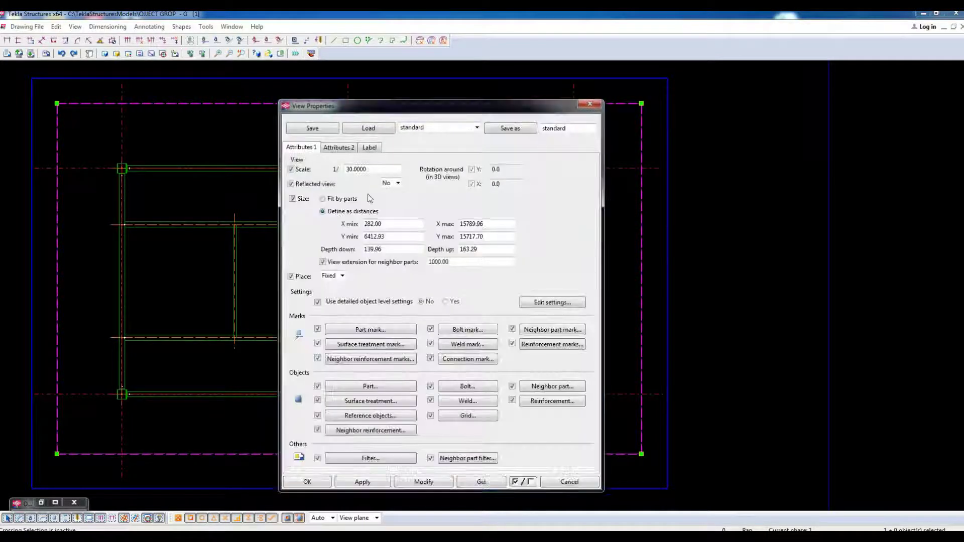
{"action": "double_click", "coordinate": [377, 171]}
{"action": "type", "text": "50"}
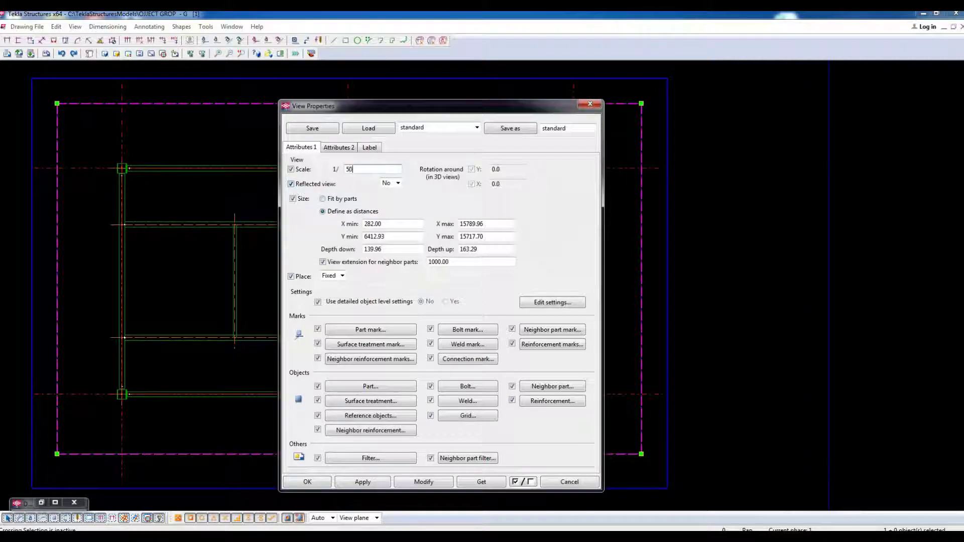
{"action": "left_click", "coordinate": [437, 485]}
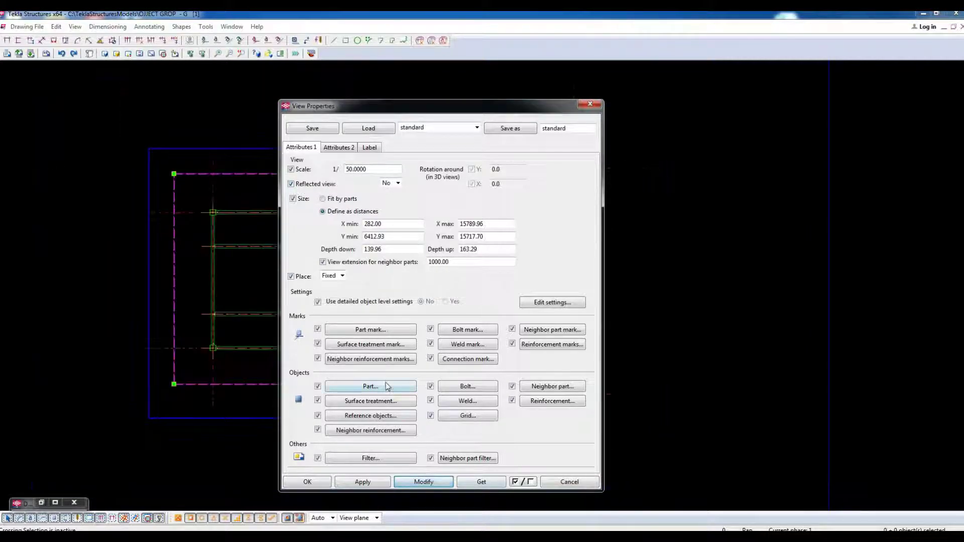
{"action": "left_click", "coordinate": [306, 482]}
{"action": "scroll", "coordinate": [225, 279], "scroll_direction": "up", "scroll_amount": 5}
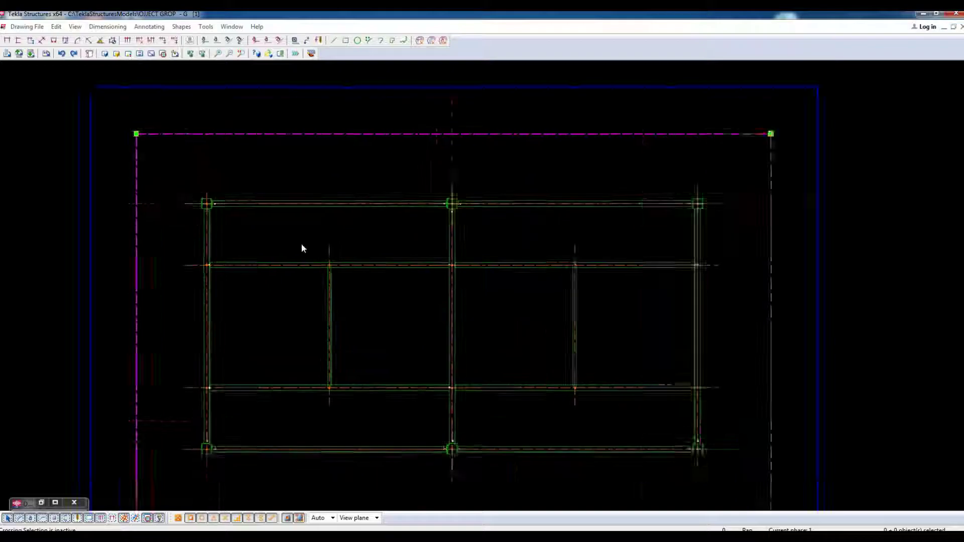
{"action": "scroll", "coordinate": [433, 203], "scroll_direction": "down", "scroll_amount": 3}
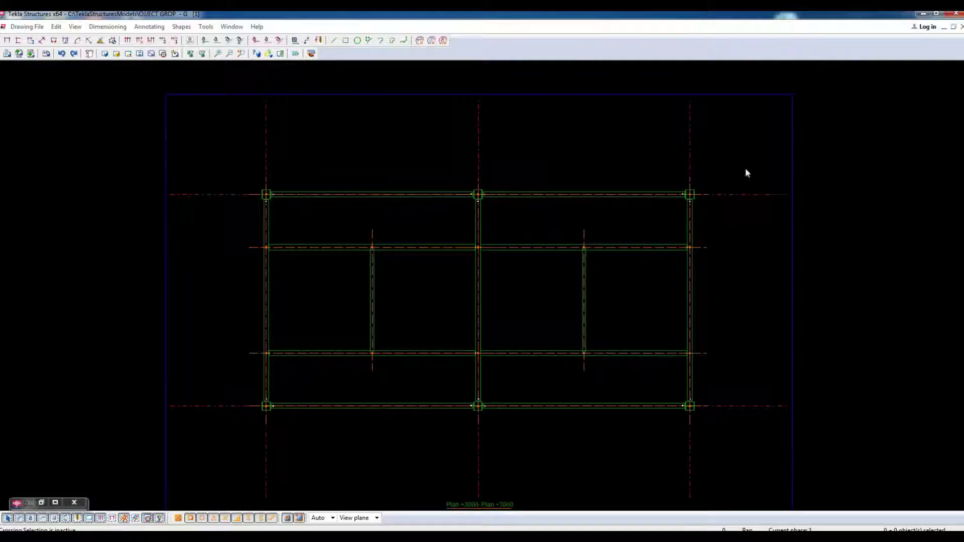
- Open the plan view's properties and try adding a row to its object level settings
{"action": "double_click", "coordinate": [789, 159]}
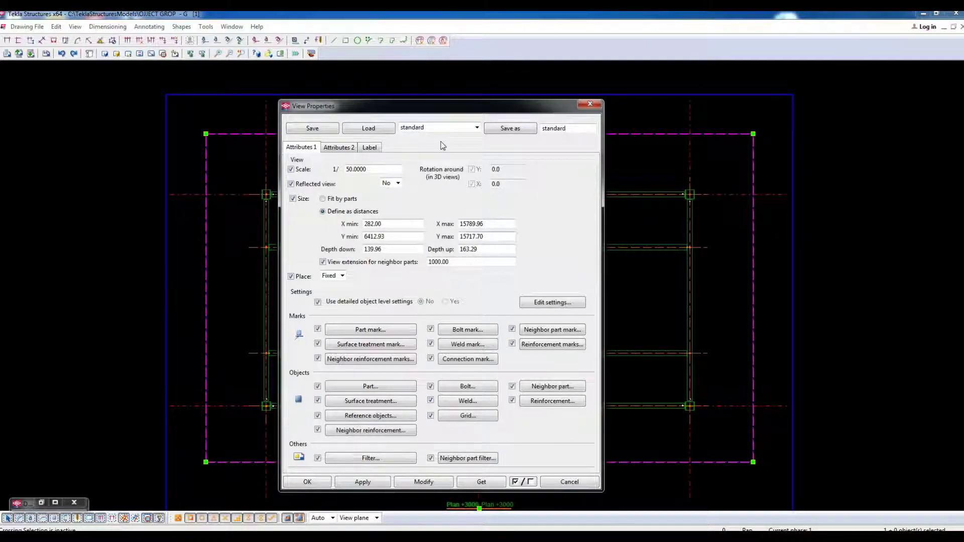
{"action": "left_click_drag", "start_coordinate": [490, 106], "coordinate": [651, 69]}
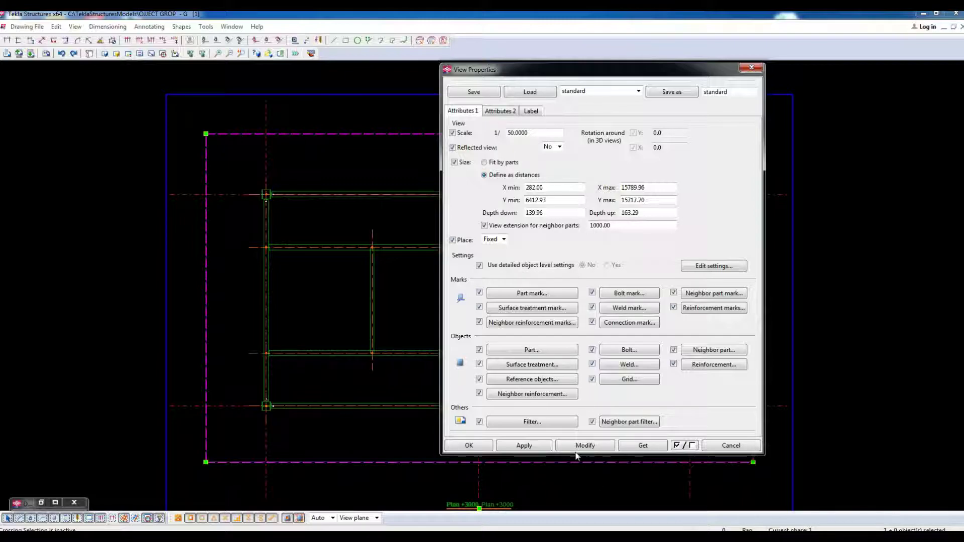
{"action": "left_click", "coordinate": [712, 267]}
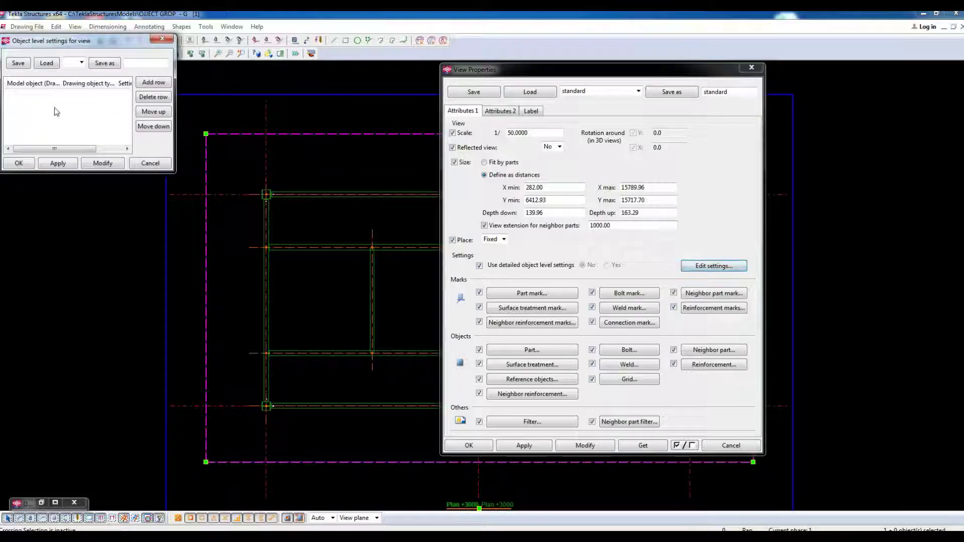
{"action": "left_click_drag", "start_coordinate": [174, 141], "coordinate": [505, 140]}
{"action": "left_click_drag", "start_coordinate": [327, 45], "coordinate": [703, 55]}
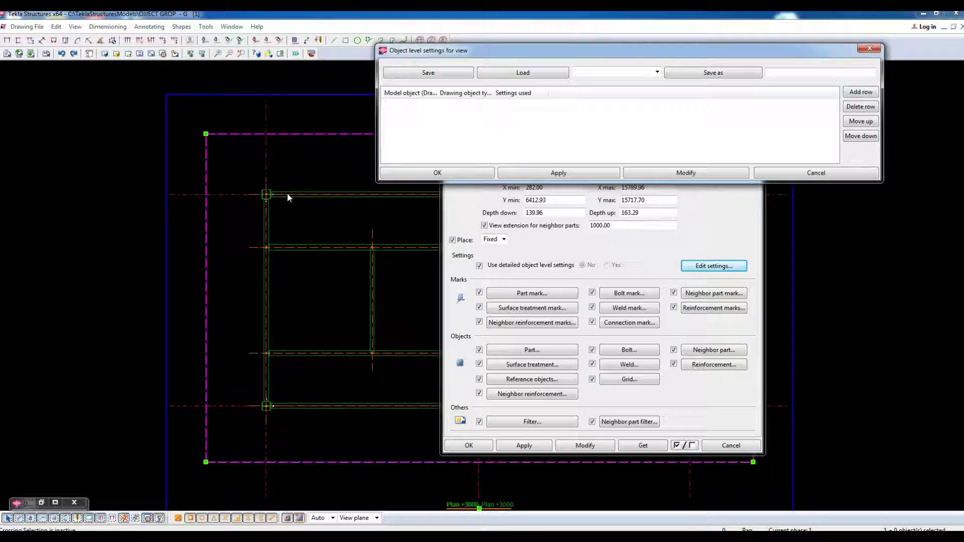
{"action": "left_click", "coordinate": [862, 91]}
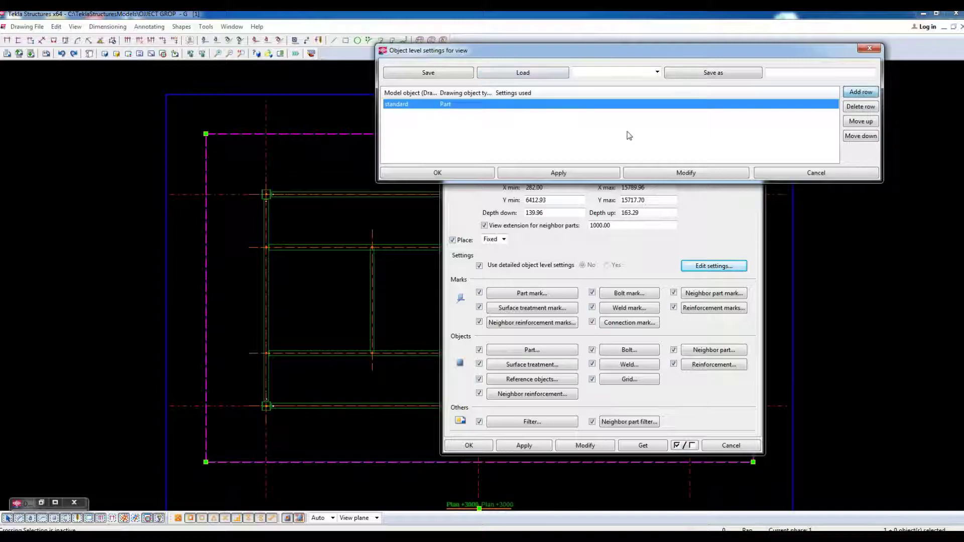
{"action": "left_click", "coordinate": [822, 173]}
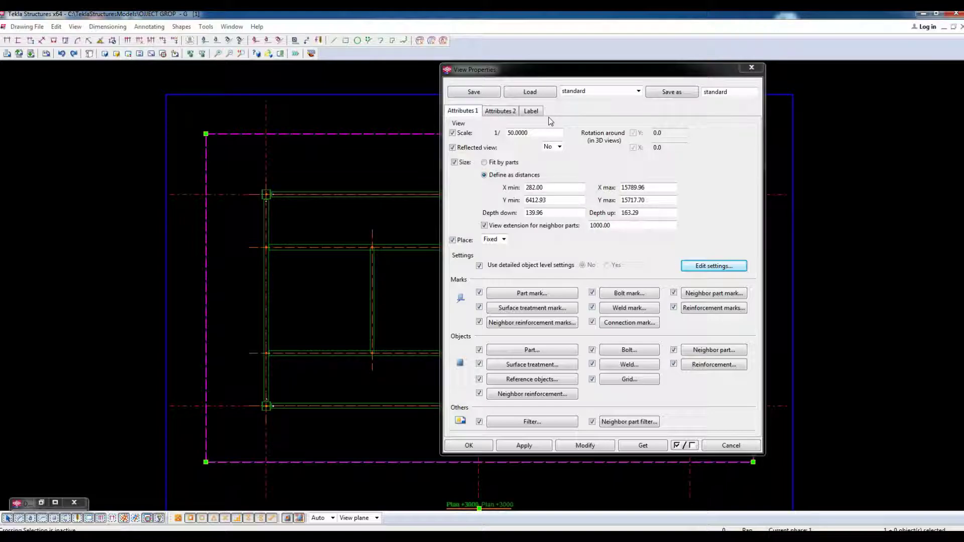
- Open the view filter properties in an enlarged window and check which saved filters are available
{"action": "left_click", "coordinate": [529, 421]}
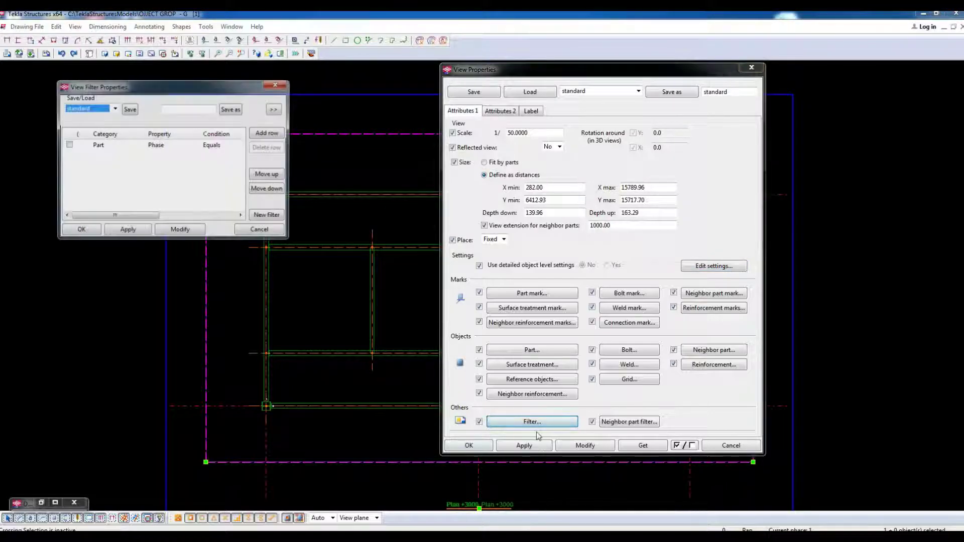
{"action": "left_click_drag", "start_coordinate": [290, 239], "coordinate": [402, 271]}
{"action": "left_click", "coordinate": [114, 111]}
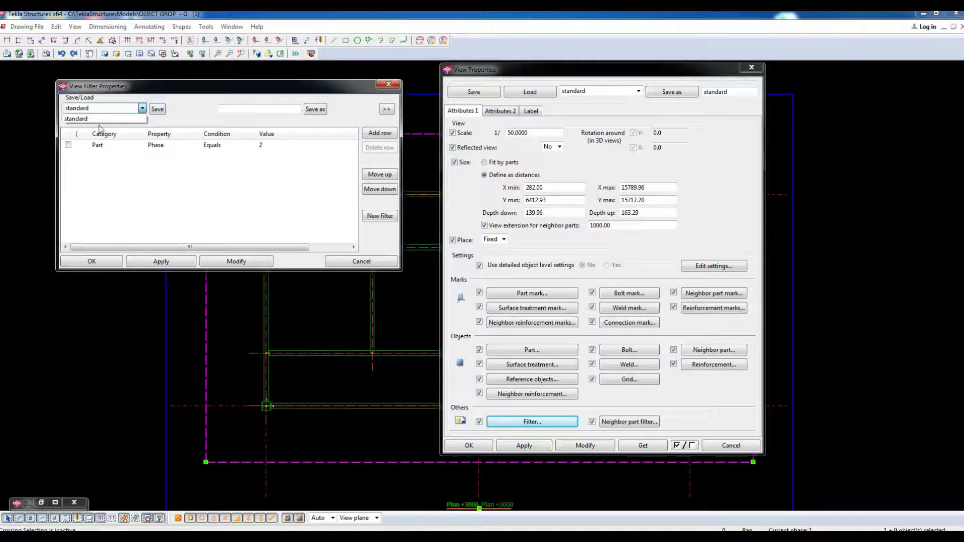
{"action": "left_click", "coordinate": [190, 210]}
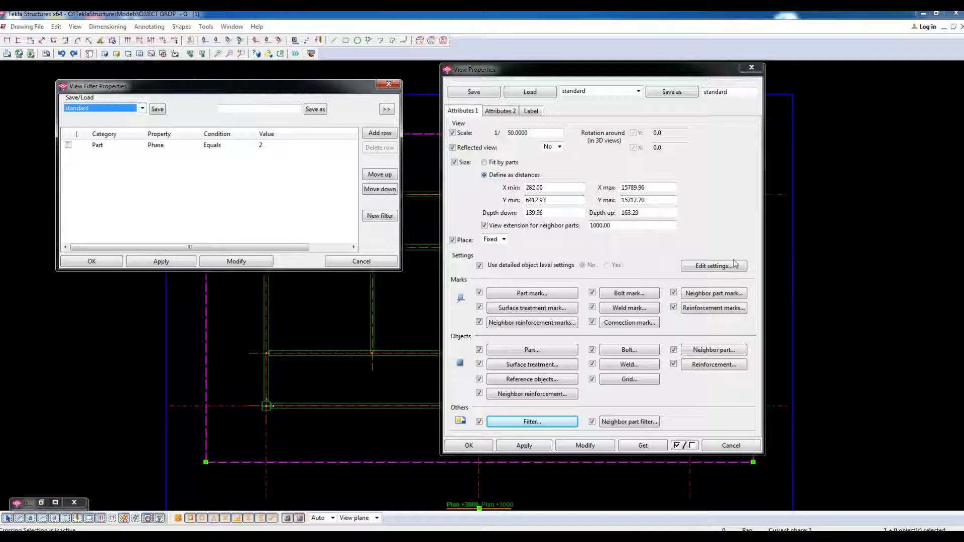
- Add a Part row using the standard drawing filter to the view's object level settings, then close the view filter
{"action": "left_click", "coordinate": [718, 266]}
{"action": "left_click", "coordinate": [861, 92]}
{"action": "left_click", "coordinate": [404, 104]}
{"action": "left_click", "coordinate": [404, 104]}
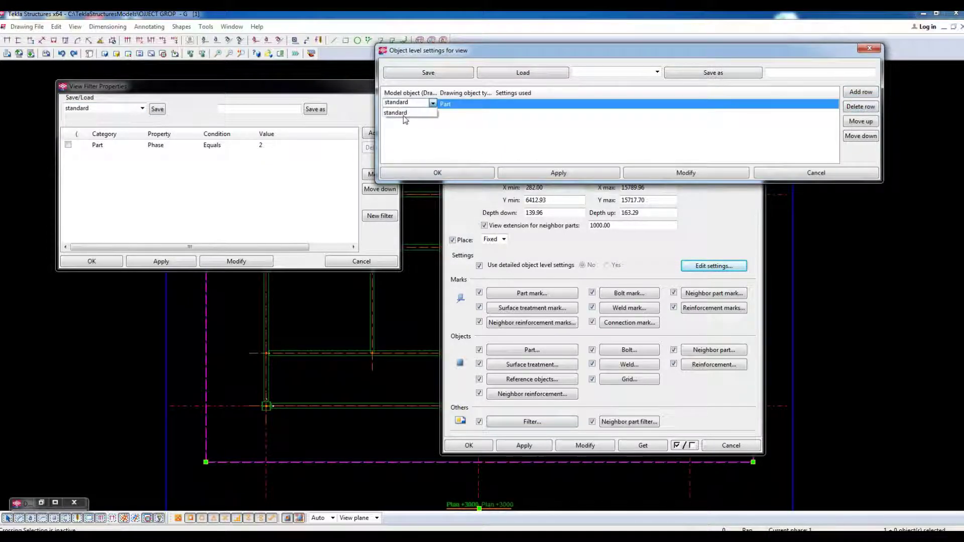
{"action": "left_click", "coordinate": [93, 114]}
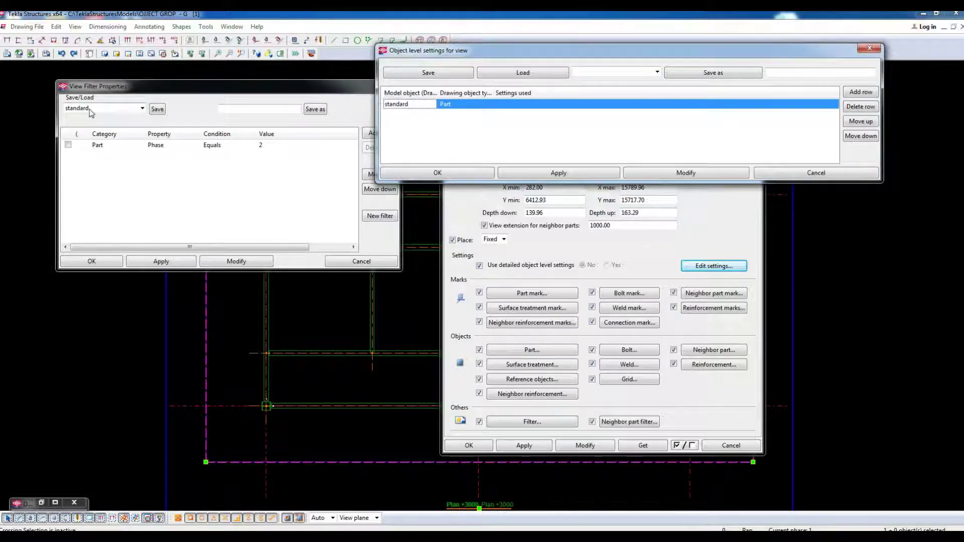
{"action": "left_click_drag", "start_coordinate": [435, 90], "coordinate": [513, 91]}
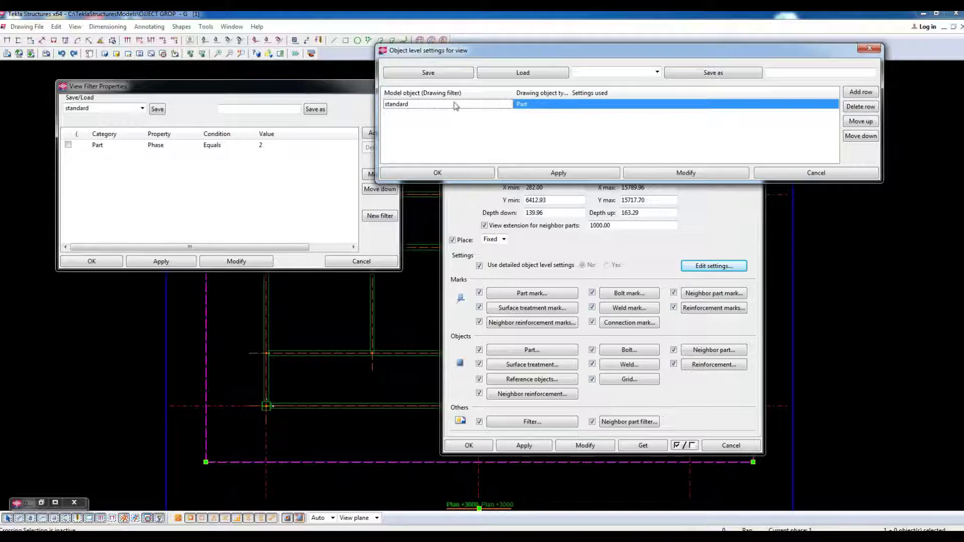
{"action": "left_click", "coordinate": [103, 110]}
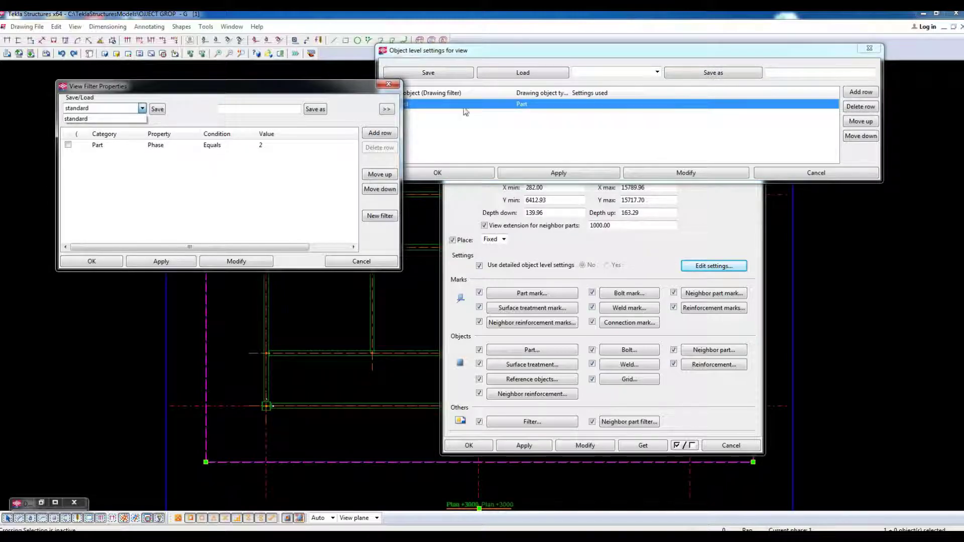
{"action": "left_click", "coordinate": [498, 174]}
{"action": "left_click", "coordinate": [472, 173]}
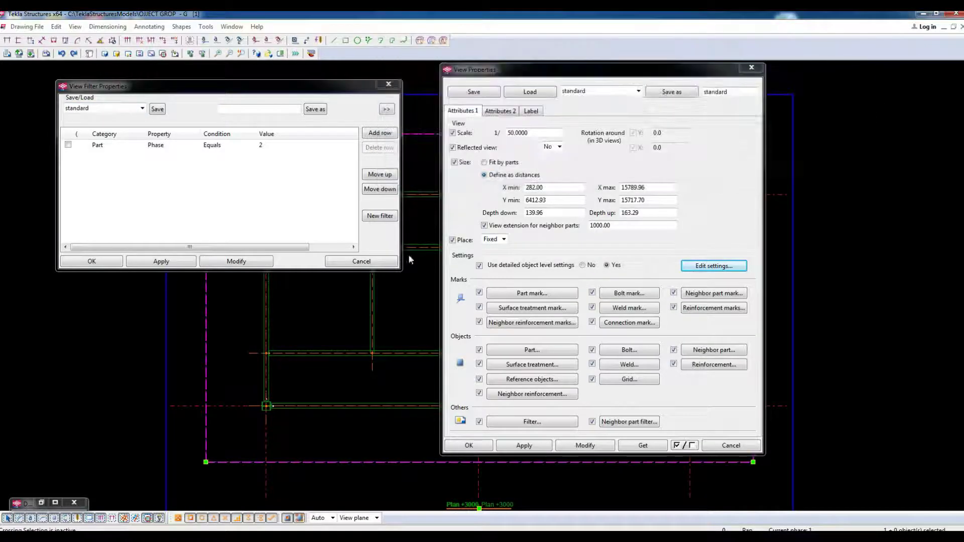
{"action": "left_click", "coordinate": [361, 261]}
- Enable the view filter's Part rule and set it to Name Equals COLUMN, picking the value from the corner column
{"action": "scroll", "coordinate": [302, 261], "scroll_direction": "up", "scroll_amount": 3}
{"action": "scroll", "coordinate": [289, 225], "scroll_direction": "up", "scroll_amount": 5}
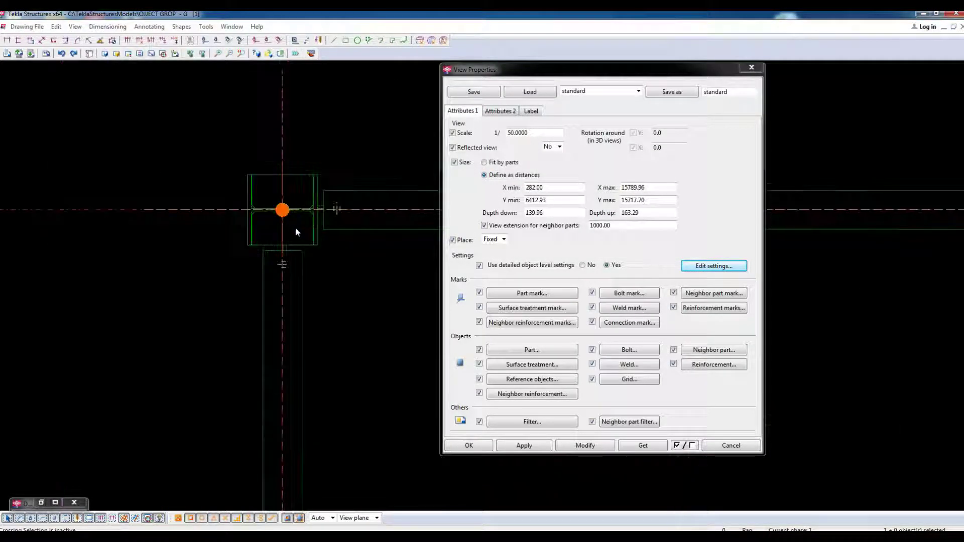
{"action": "left_click", "coordinate": [532, 421]}
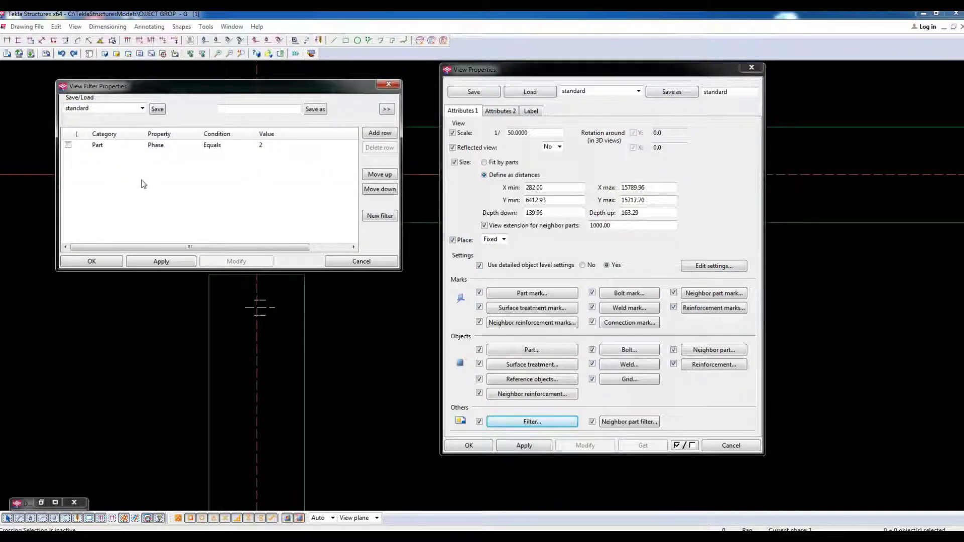
{"action": "left_click", "coordinate": [68, 145]}
{"action": "left_click", "coordinate": [166, 144]}
{"action": "left_click", "coordinate": [171, 144]}
{"action": "scroll", "coordinate": [241, 215], "scroll_direction": "up", "scroll_amount": 3}
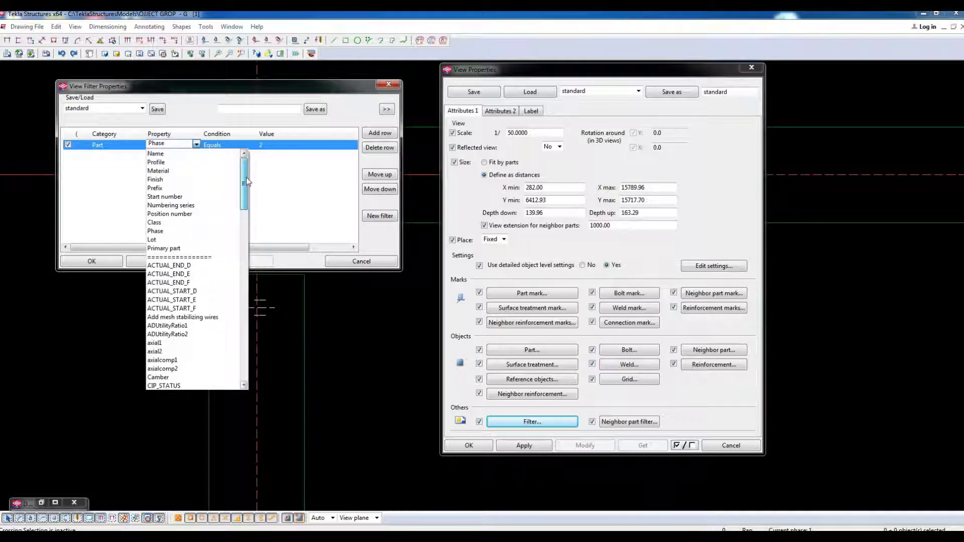
{"action": "left_click", "coordinate": [195, 153]}
{"action": "left_click", "coordinate": [281, 145]}
{"action": "left_click", "coordinate": [353, 145]}
{"action": "left_click", "coordinate": [340, 162]}
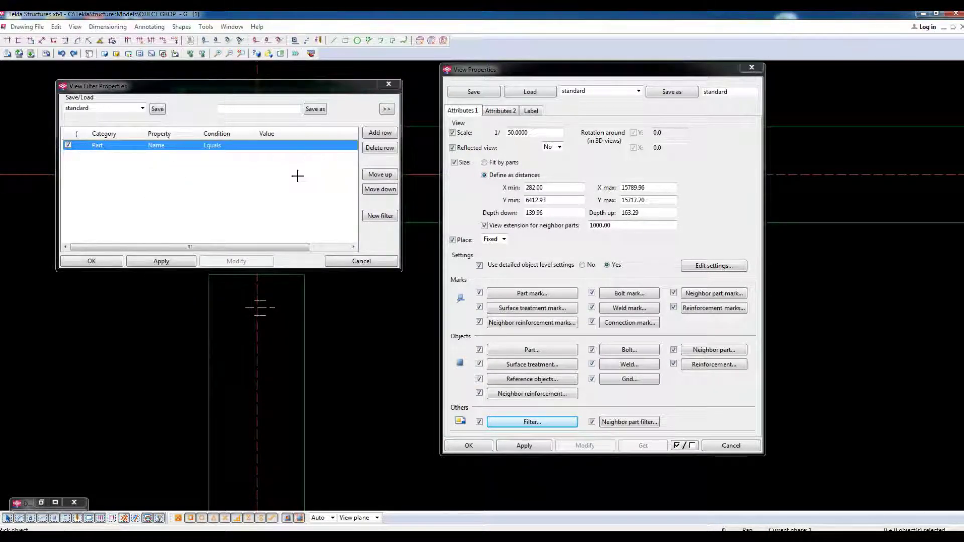
{"action": "left_click", "coordinate": [328, 135]}
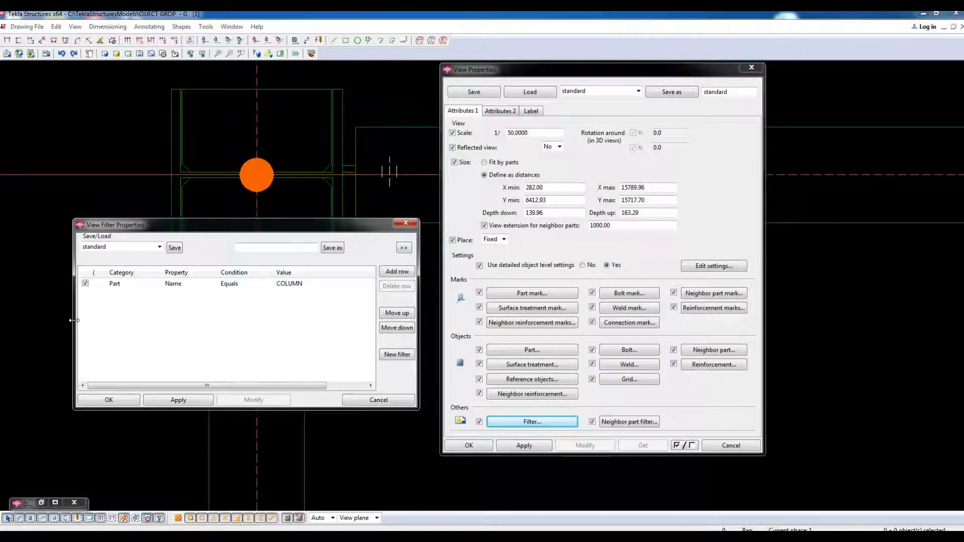
- Save the view filter as COLUMN, check the saved filter list, and close the filter properties
{"action": "left_click", "coordinate": [281, 246]}
{"action": "left_click", "coordinate": [333, 247]}
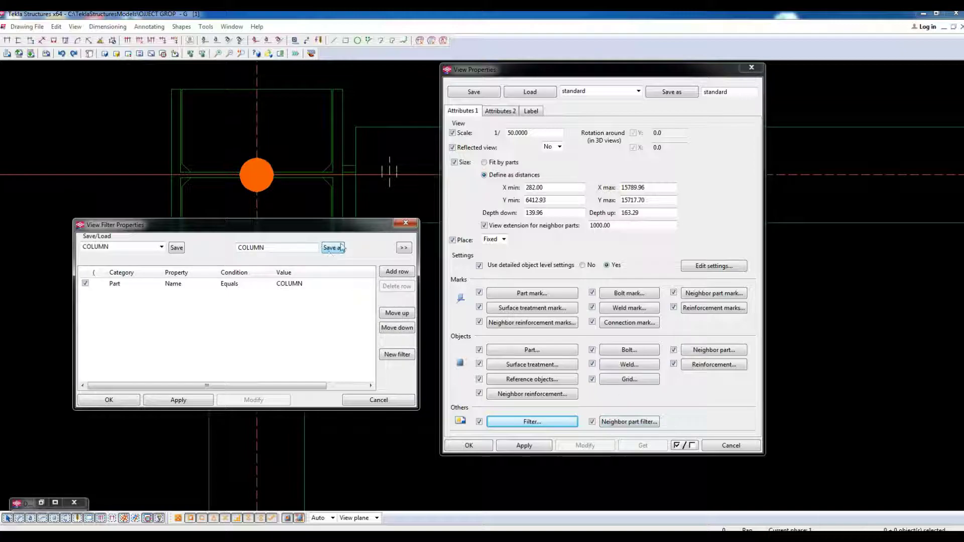
{"action": "left_click", "coordinate": [162, 247]}
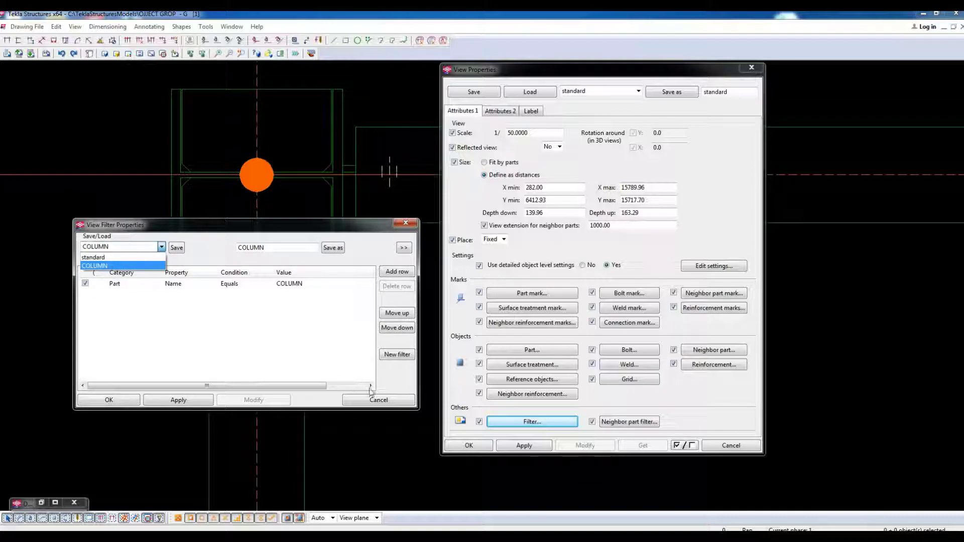
{"action": "left_click", "coordinate": [393, 400]}
{"action": "left_click", "coordinate": [396, 400]}
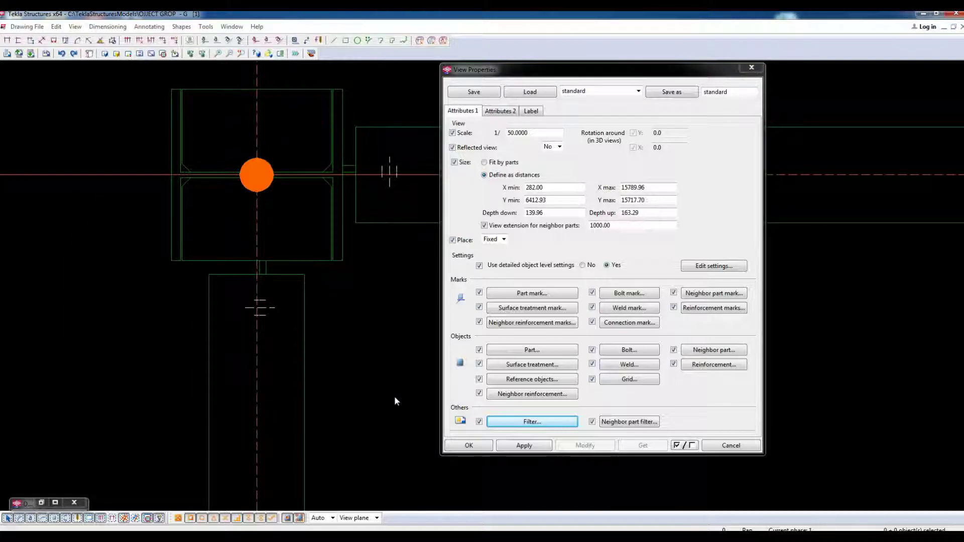
- Check the drawing filter choices for the standard Part row in the view's object level settings, then close them
{"action": "scroll", "coordinate": [381, 312], "scroll_direction": "down", "scroll_amount": 4}
{"action": "left_click", "coordinate": [703, 266]}
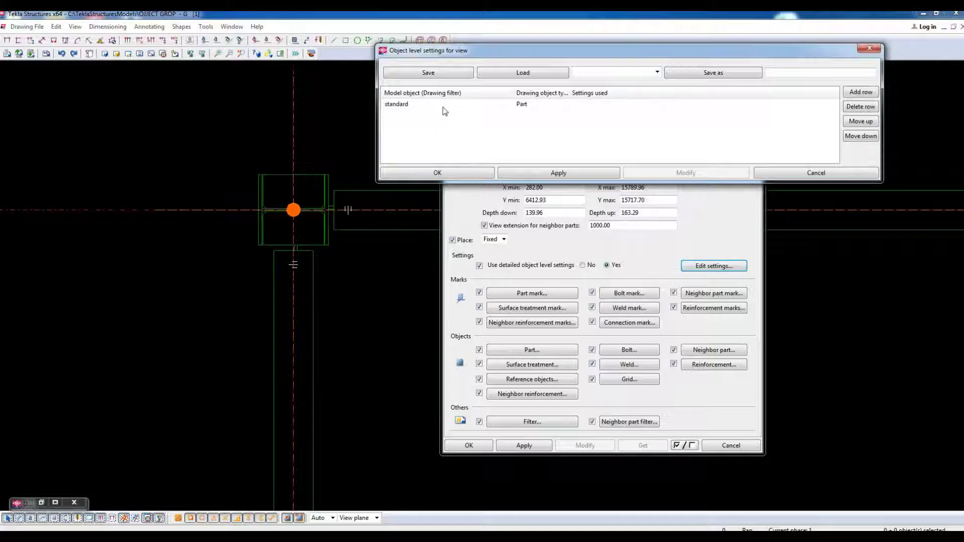
{"action": "left_click", "coordinate": [442, 104]}
{"action": "left_click", "coordinate": [442, 103]}
{"action": "left_click", "coordinate": [411, 121]}
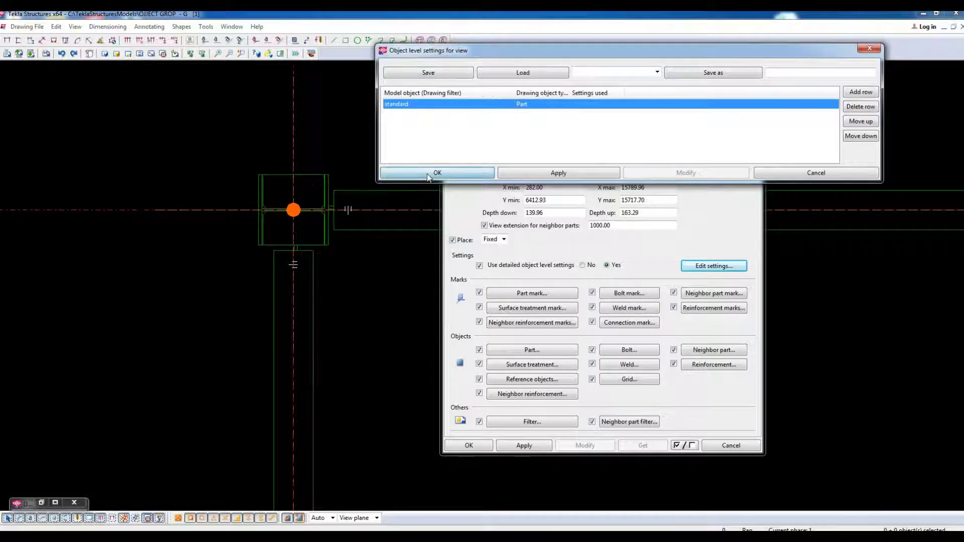
{"action": "left_click", "coordinate": [437, 172]}
- Enable the view filter's Part rule and set it to Name Equals BEAM
{"action": "double_click", "coordinate": [265, 232]}
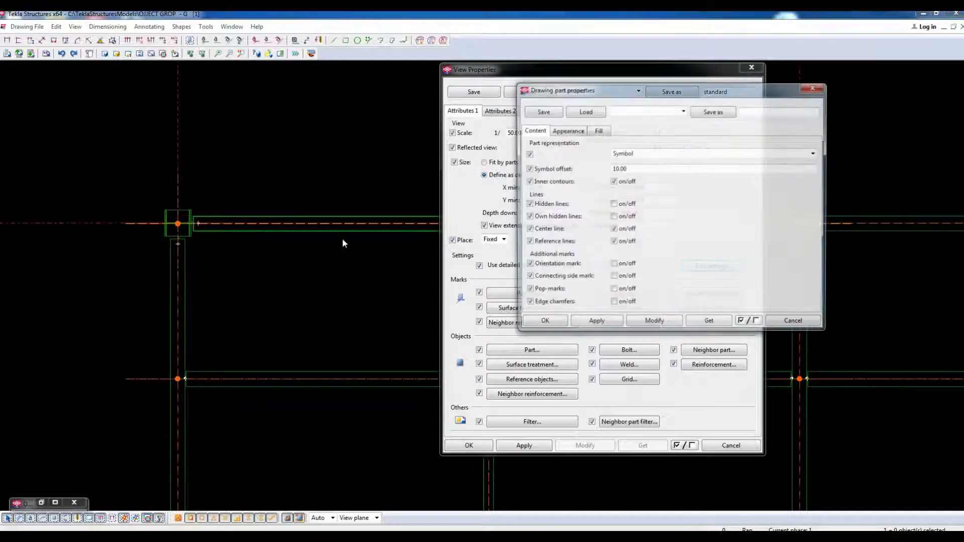
{"action": "left_click", "coordinate": [541, 324]}
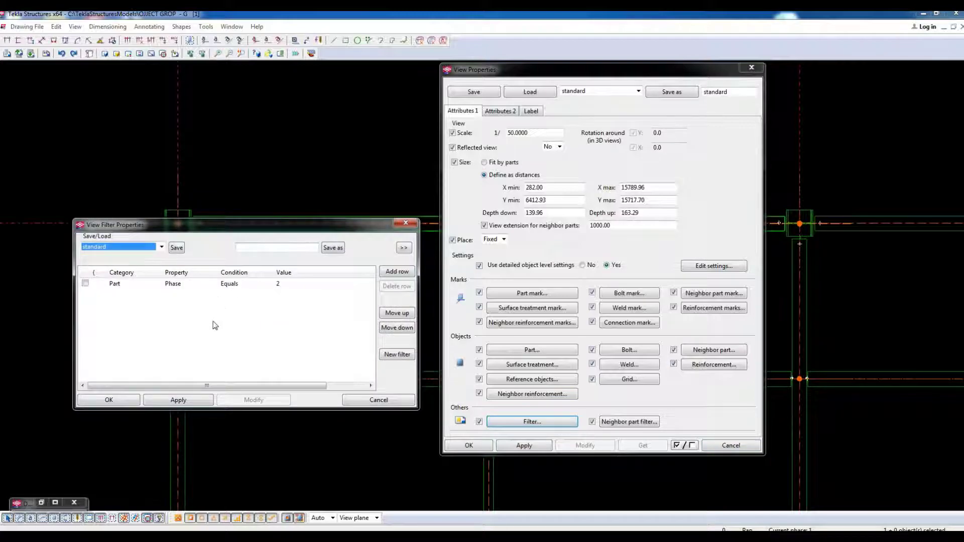
{"action": "left_click", "coordinate": [184, 284]}
{"action": "left_click", "coordinate": [184, 284]}
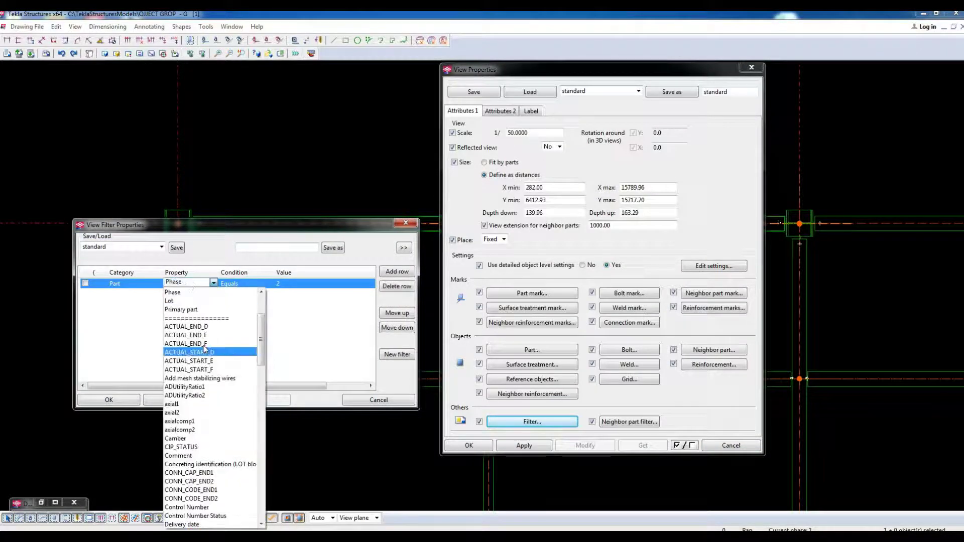
{"action": "scroll", "coordinate": [197, 330], "scroll_direction": "up", "scroll_amount": 3}
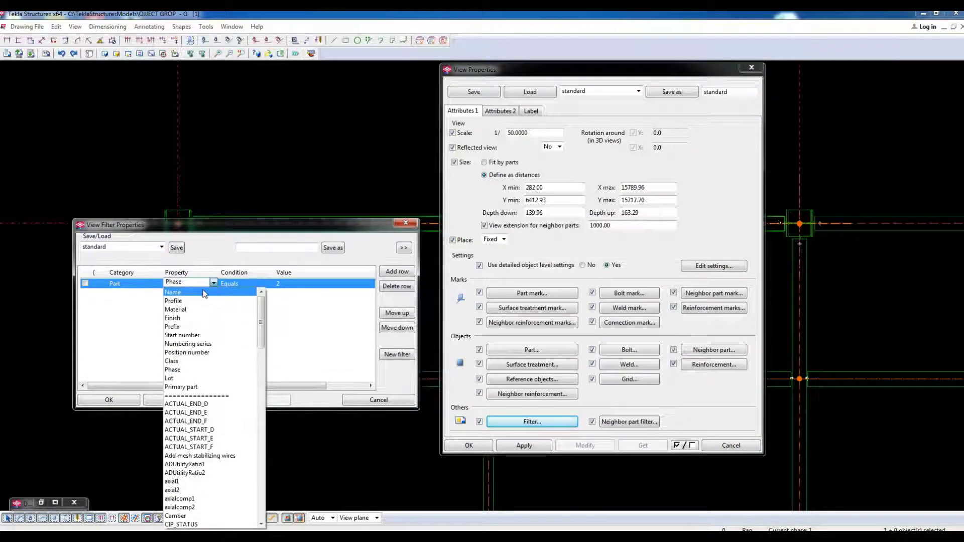
{"action": "left_click", "coordinate": [201, 293]}
{"action": "left_click", "coordinate": [269, 285]}
{"action": "left_click", "coordinate": [295, 289]}
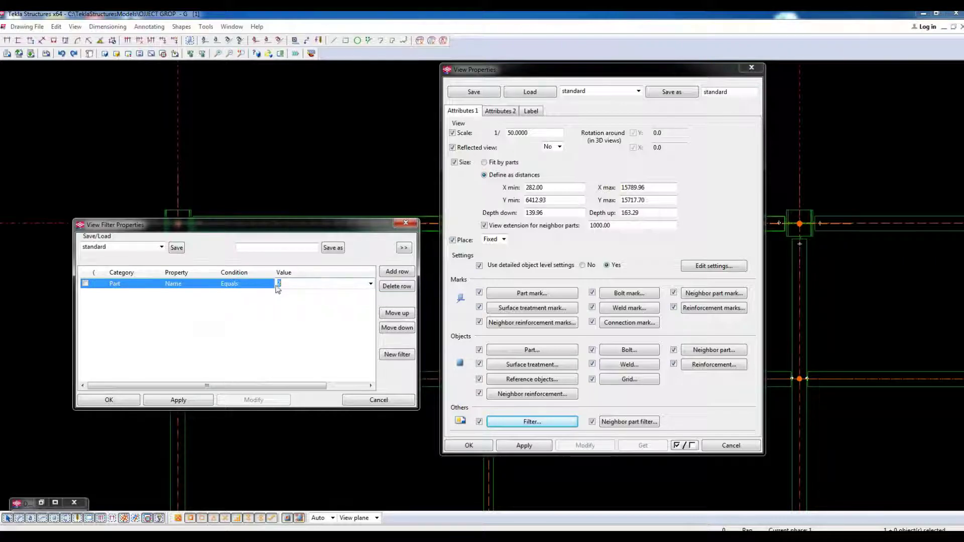
{"action": "left_click", "coordinate": [373, 286]}
{"action": "left_click", "coordinate": [331, 319]}
{"action": "left_click", "coordinate": [318, 225]}
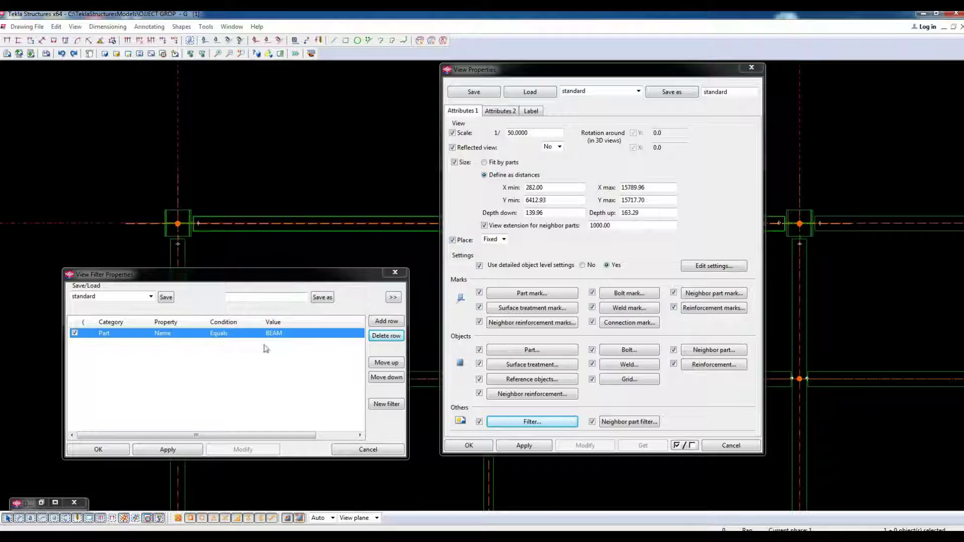
- Save the view filter as BEAM and close the filter properties
{"action": "left_click", "coordinate": [232, 296]}
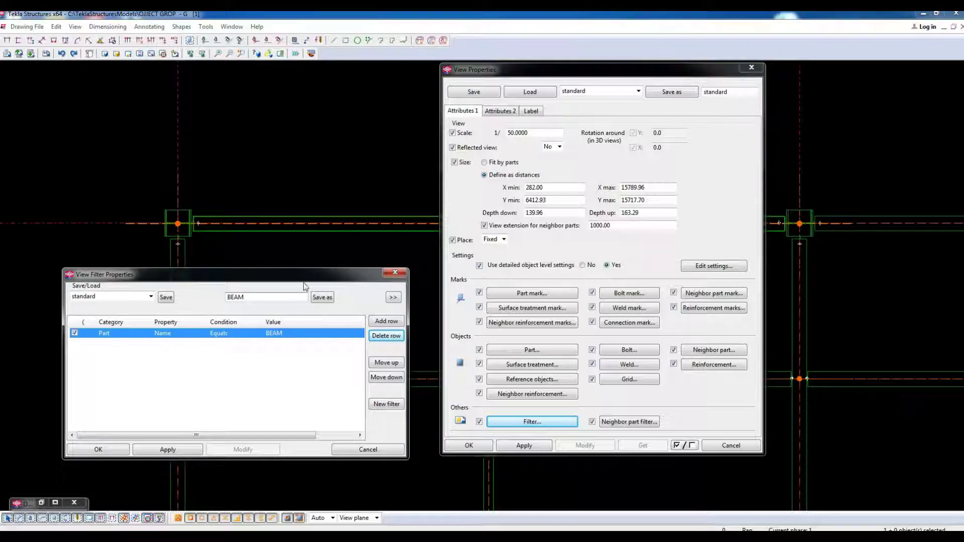
{"action": "left_click", "coordinate": [322, 297]}
{"action": "left_click", "coordinate": [395, 273]}
- Look through the saved filters offered for the Part row in the object level settings, then cancel without changes
{"action": "left_click", "coordinate": [713, 265]}
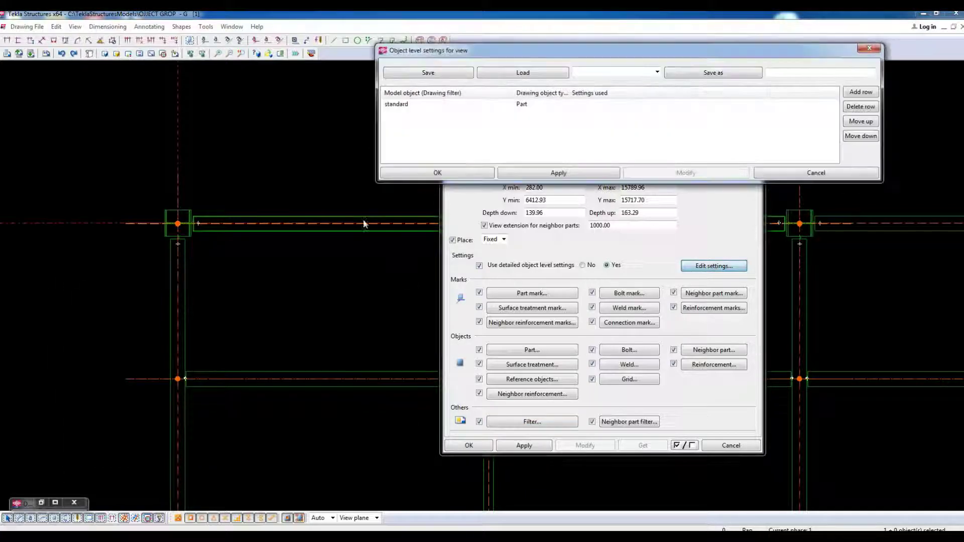
{"action": "left_click", "coordinate": [422, 104]}
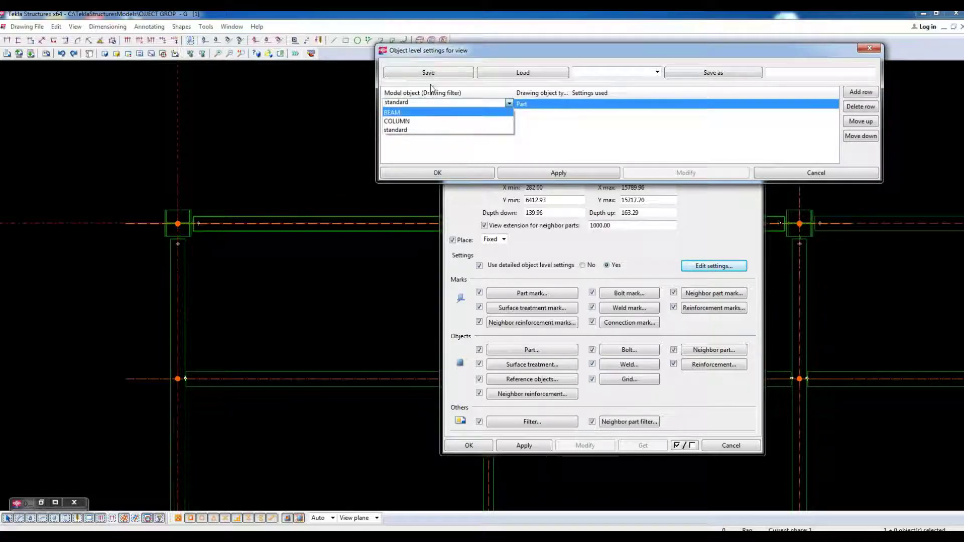
{"action": "left_click", "coordinate": [423, 156]}
{"action": "left_click", "coordinate": [796, 174]}
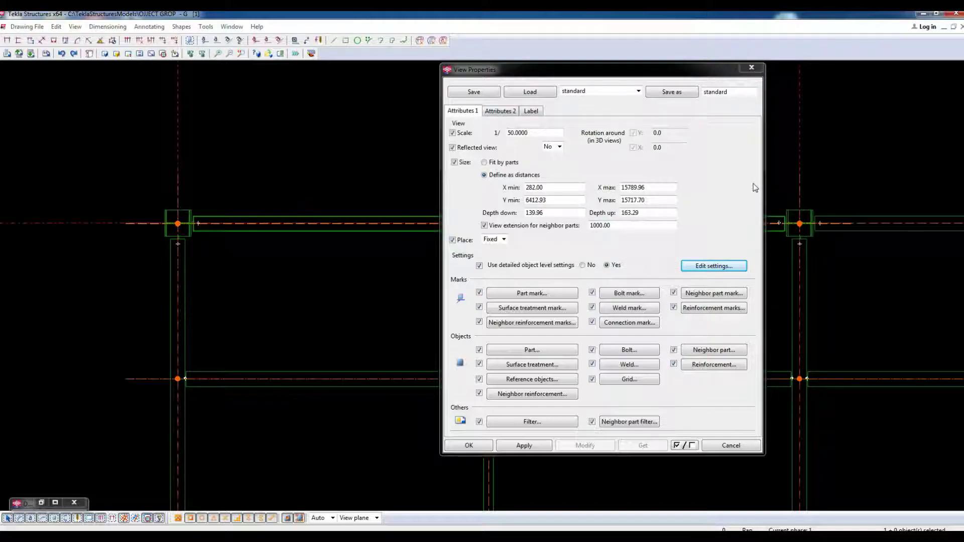
- Change the corner column's part representation to Exact and apply it to the drawing
{"action": "scroll", "coordinate": [155, 233], "scroll_direction": "up", "scroll_amount": 8}
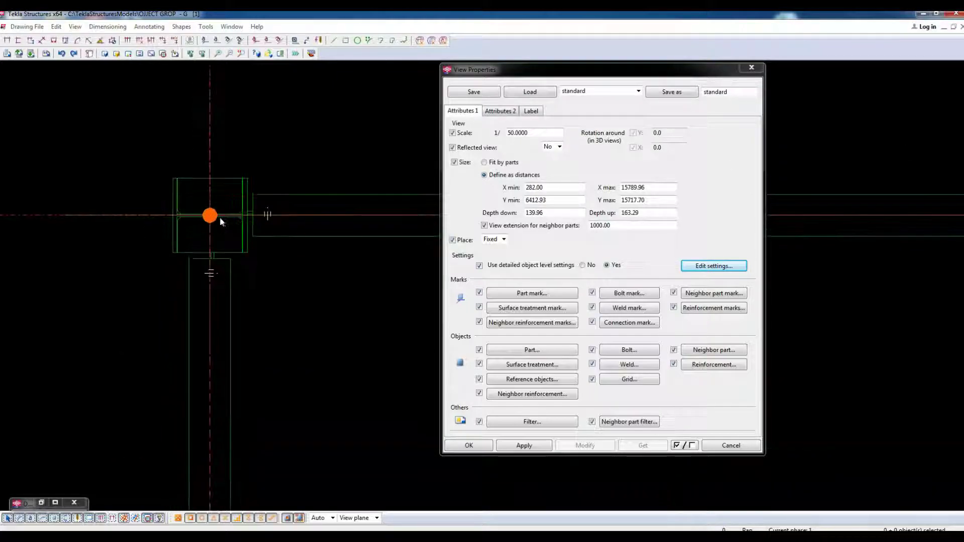
{"action": "double_click", "coordinate": [133, 213]}
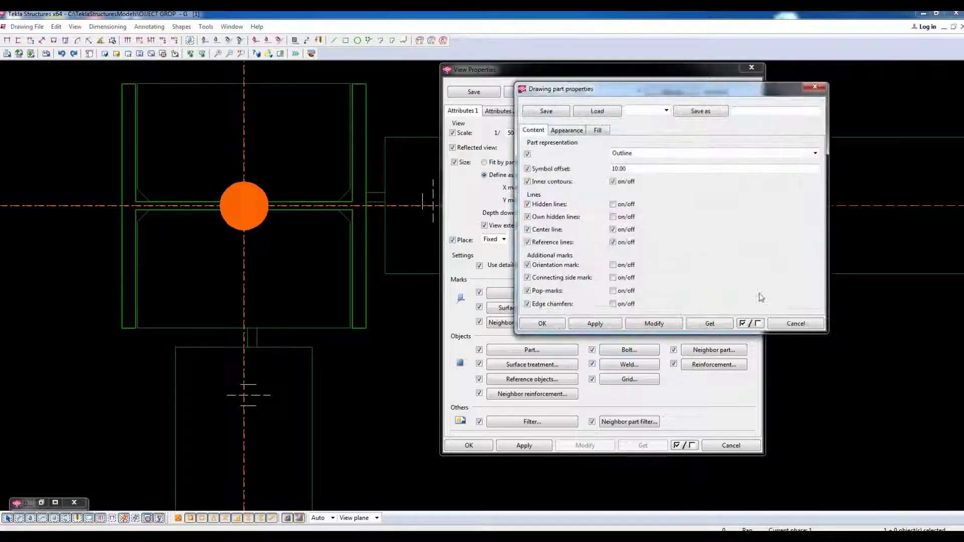
{"action": "left_click", "coordinate": [632, 155]}
{"action": "left_click", "coordinate": [618, 172]}
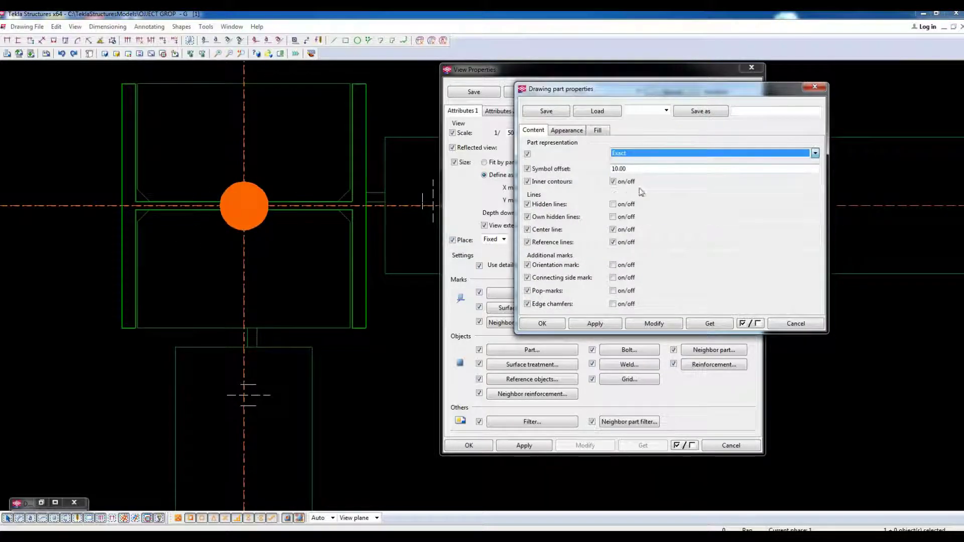
{"action": "left_click", "coordinate": [653, 324]}
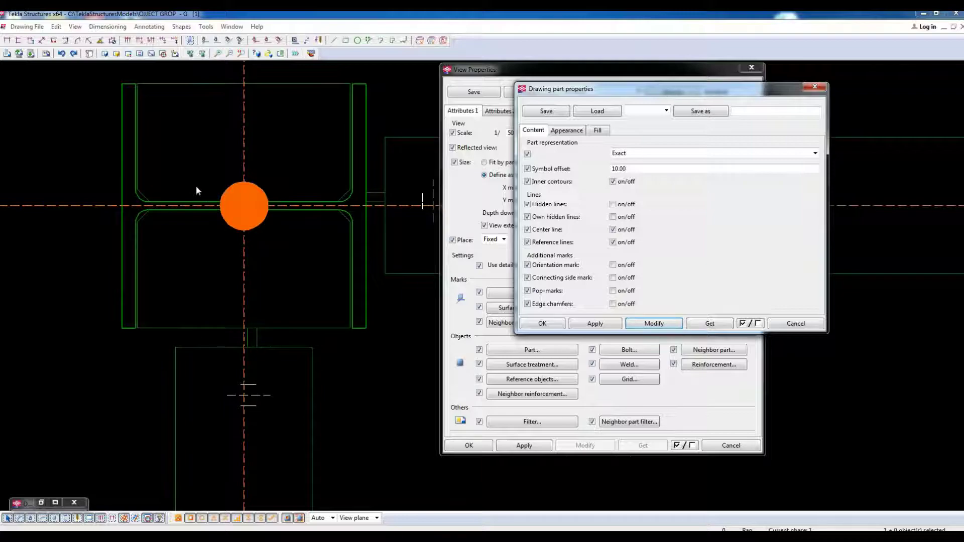
- Try red visible lines on the corner column with its center and reference lines turned off, then close its properties
{"action": "left_click", "coordinate": [566, 130]}
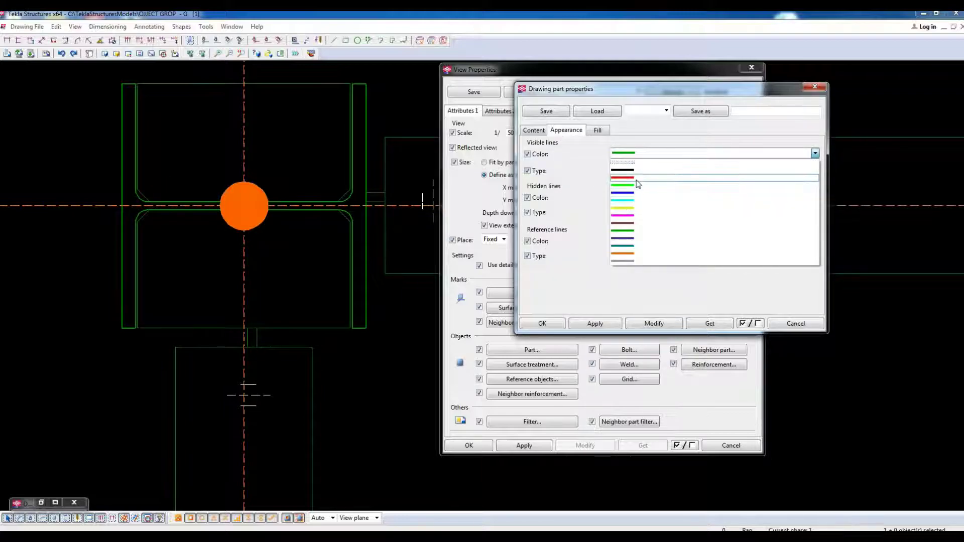
{"action": "left_click", "coordinate": [625, 179]}
{"action": "left_click", "coordinate": [533, 130]}
{"action": "left_click", "coordinate": [621, 229]}
{"action": "left_click", "coordinate": [626, 242]}
{"action": "left_click", "coordinate": [654, 323]}
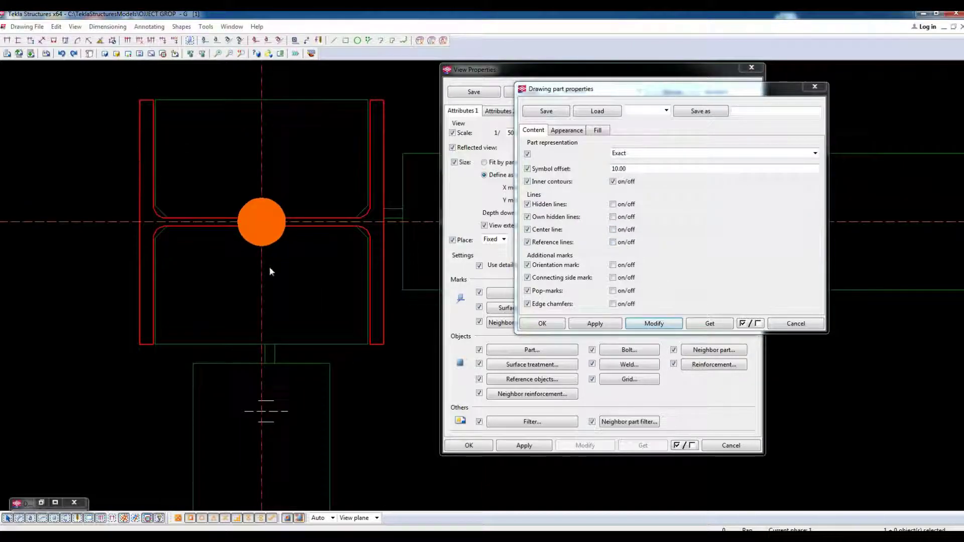
{"action": "scroll", "coordinate": [157, 290], "scroll_direction": "down", "scroll_amount": 1}
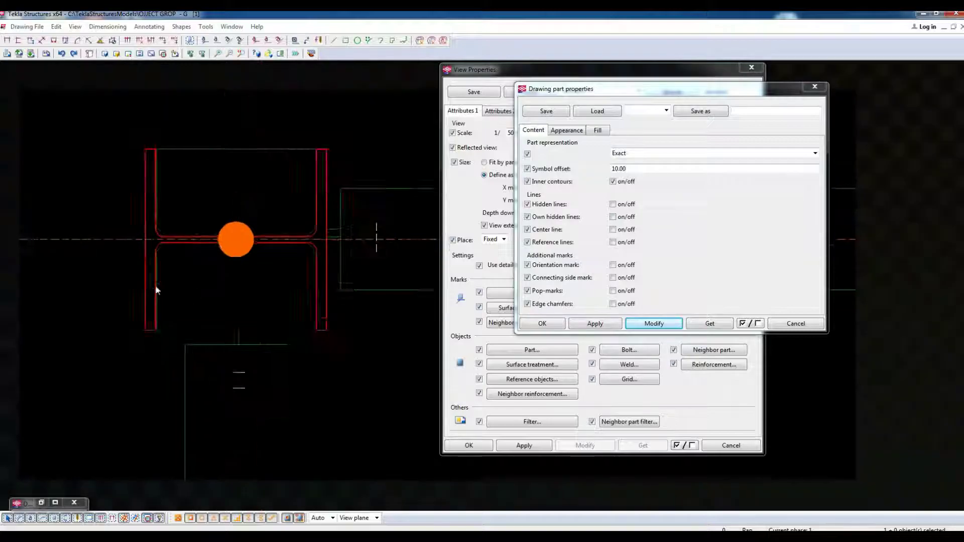
{"action": "scroll", "coordinate": [157, 290], "scroll_direction": "down", "scroll_amount": 1}
{"action": "left_click", "coordinate": [798, 325]}
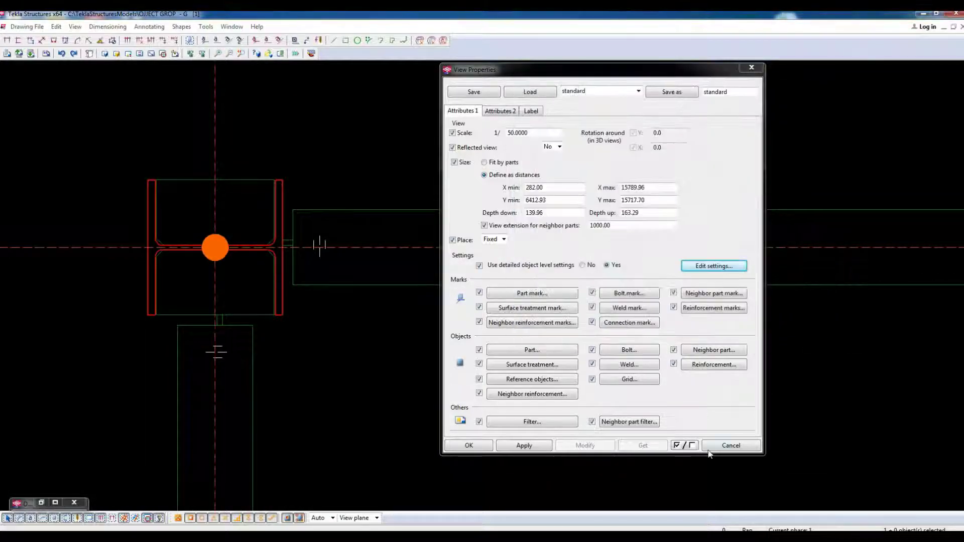
{"action": "left_click", "coordinate": [125, 104]}
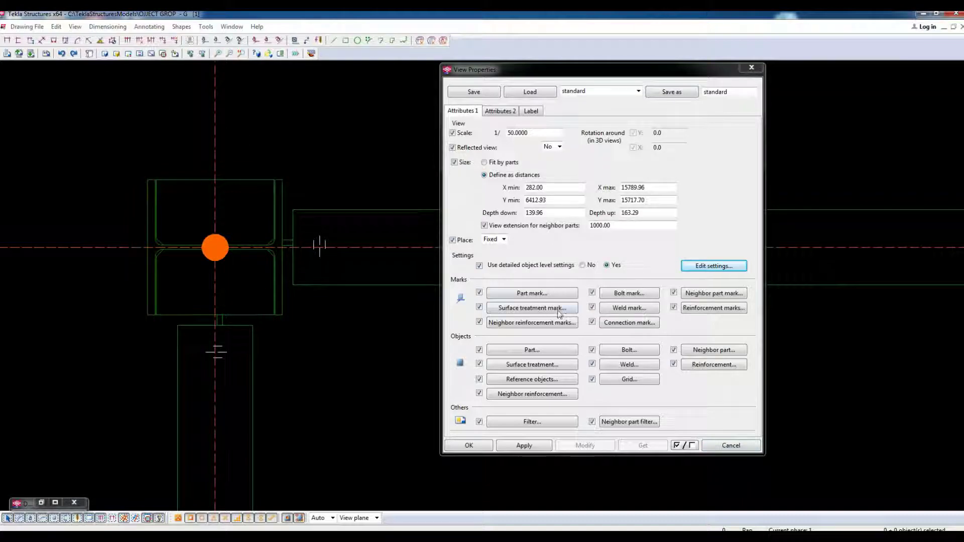
- In the view's part properties, set the representation to Exact and turn off main-part beam center and reference lines
{"action": "left_click", "coordinate": [535, 351]}
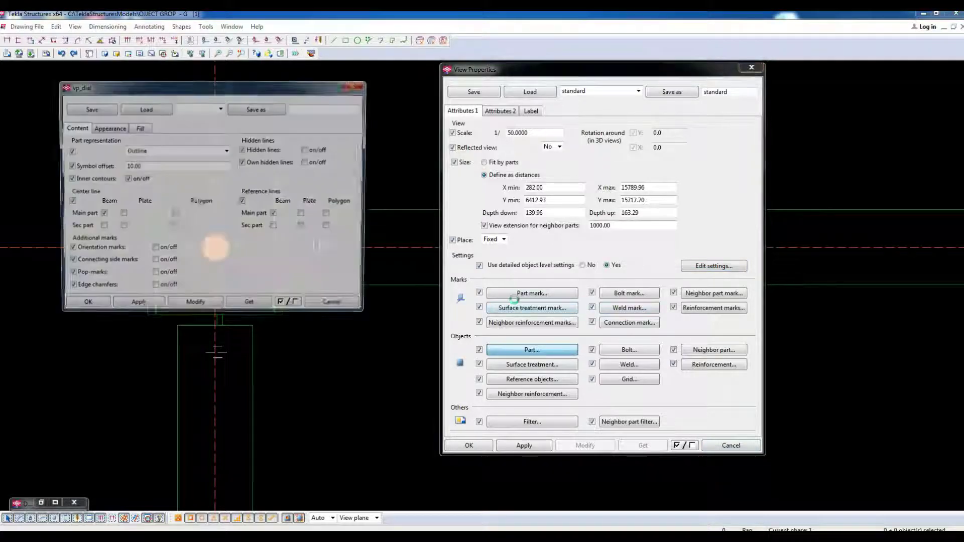
{"action": "left_click", "coordinate": [183, 109]}
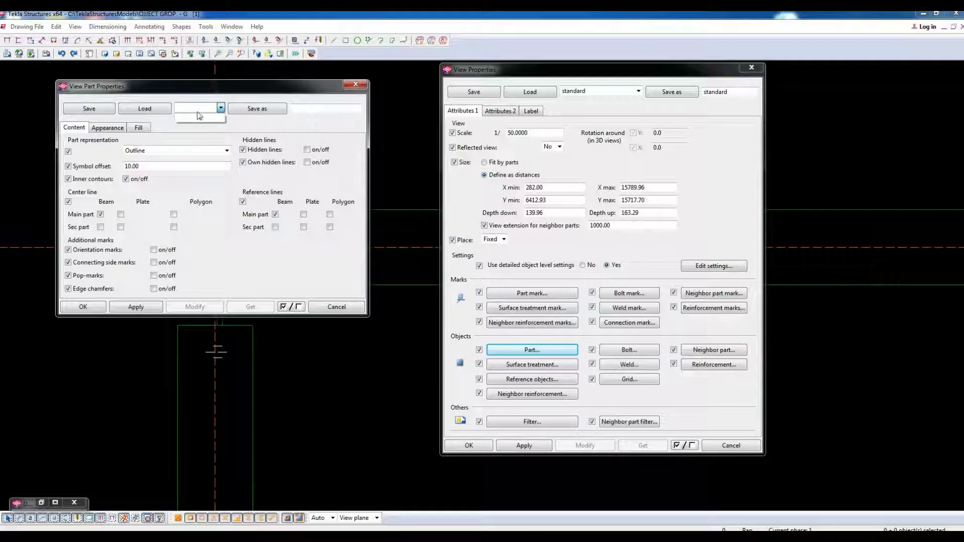
{"action": "mouse_move", "coordinate": [166, 86]}
{"action": "left_mouse_down"}
{"action": "mouse_move", "coordinate": [517, 73]}
{"action": "mouse_move", "coordinate": [503, 74]}
{"action": "left_mouse_up"}
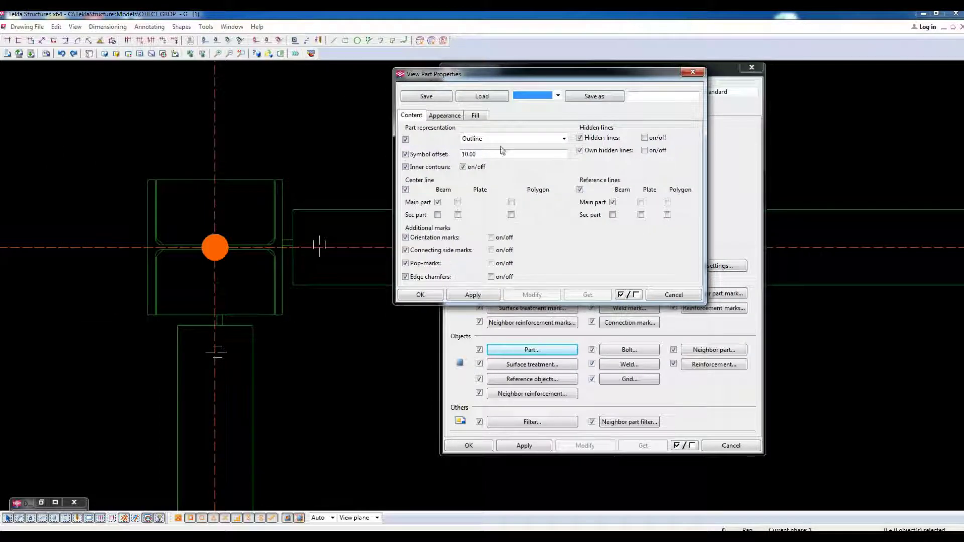
{"action": "left_click", "coordinate": [496, 139]}
{"action": "left_click", "coordinate": [484, 156]}
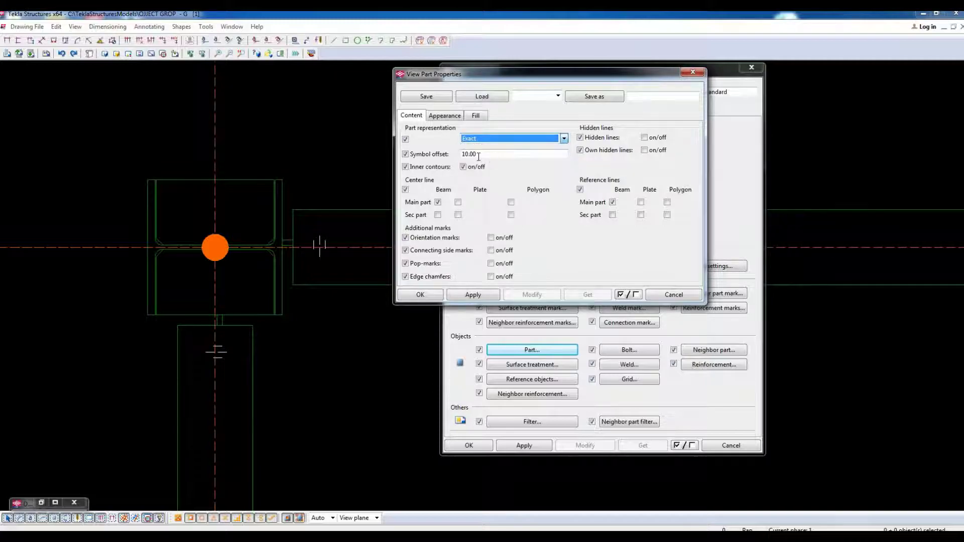
{"action": "left_click", "coordinate": [612, 202]}
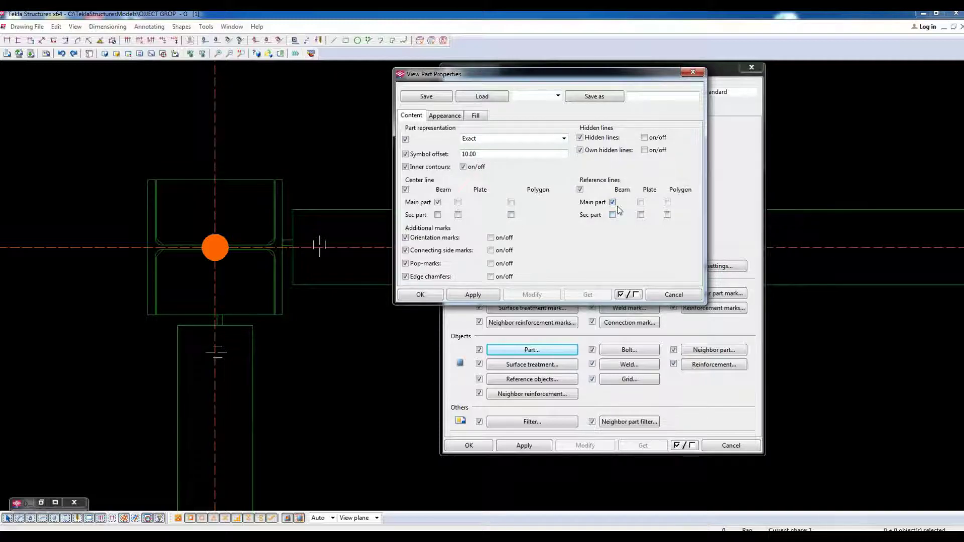
{"action": "left_click", "coordinate": [438, 202]}
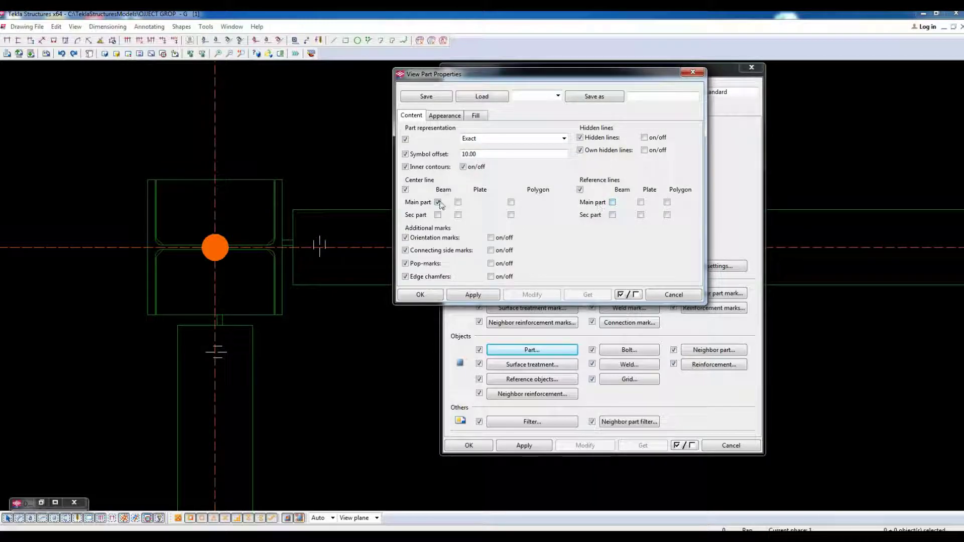
- Set the color of the visible lines to red in the view's part properties
{"action": "left_click", "coordinate": [445, 116]}
{"action": "left_click", "coordinate": [531, 138]}
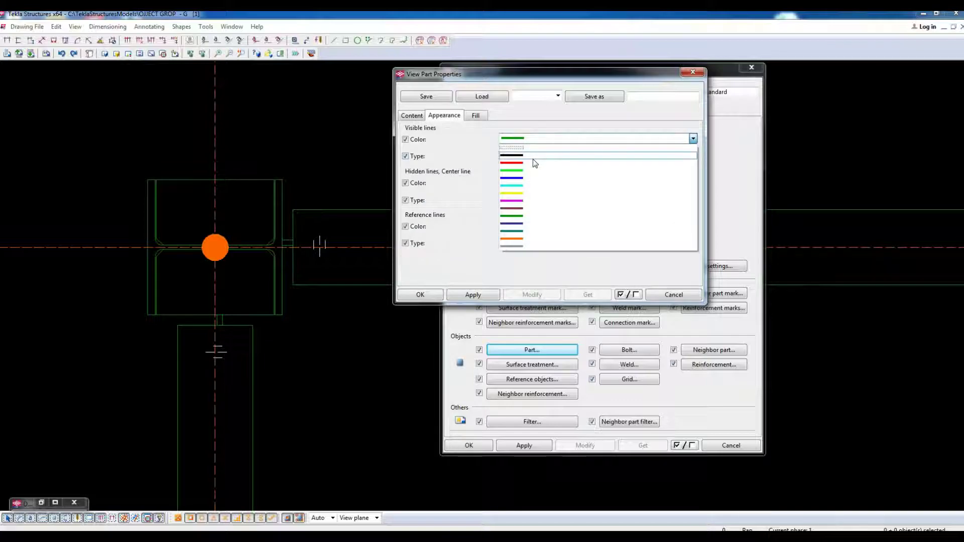
{"action": "left_click", "coordinate": [531, 164]}
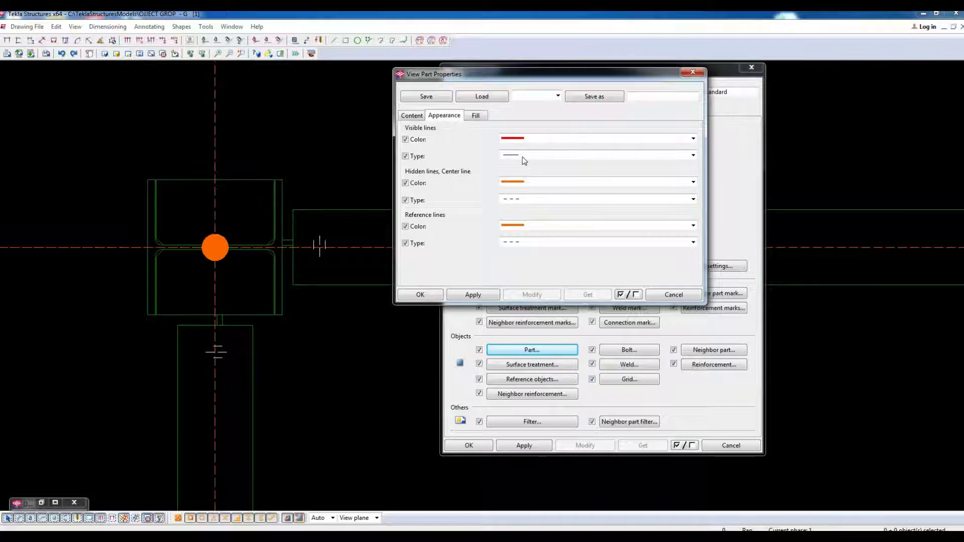
{"action": "left_click", "coordinate": [531, 138]}
{"action": "left_click", "coordinate": [532, 169]}
{"action": "left_click", "coordinate": [412, 116]}
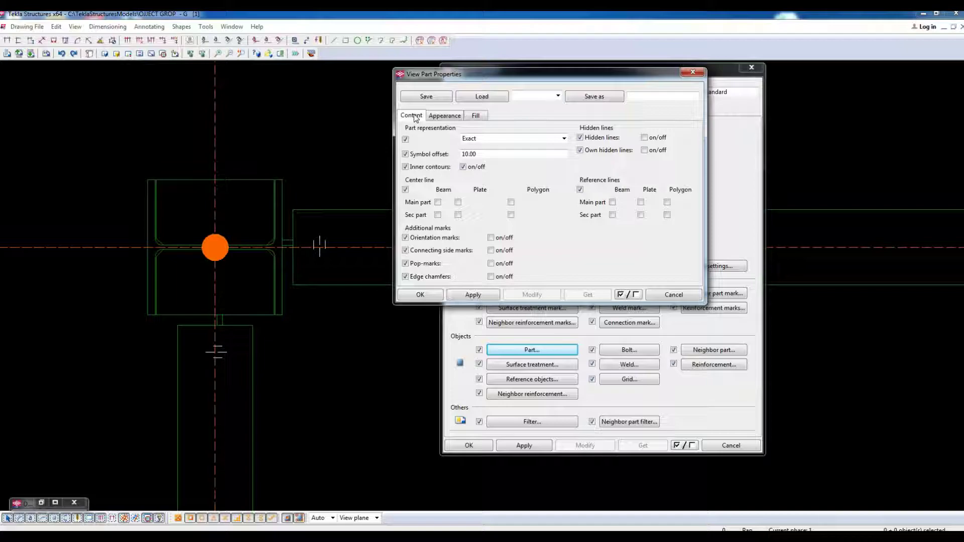
- Give the part sections a hardware_LINES hatch fill in red, then review the appearance and content settings
{"action": "left_click", "coordinate": [476, 116]}
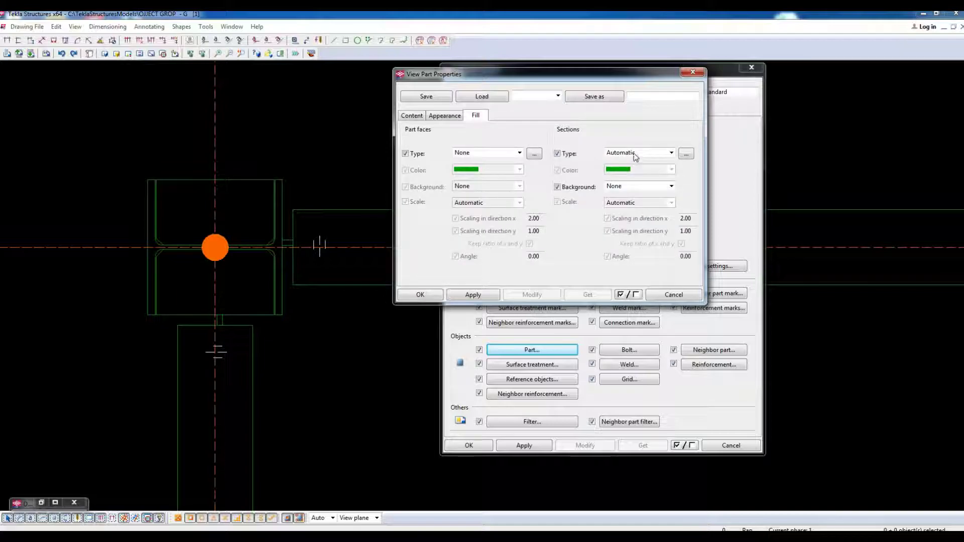
{"action": "left_click", "coordinate": [685, 153]}
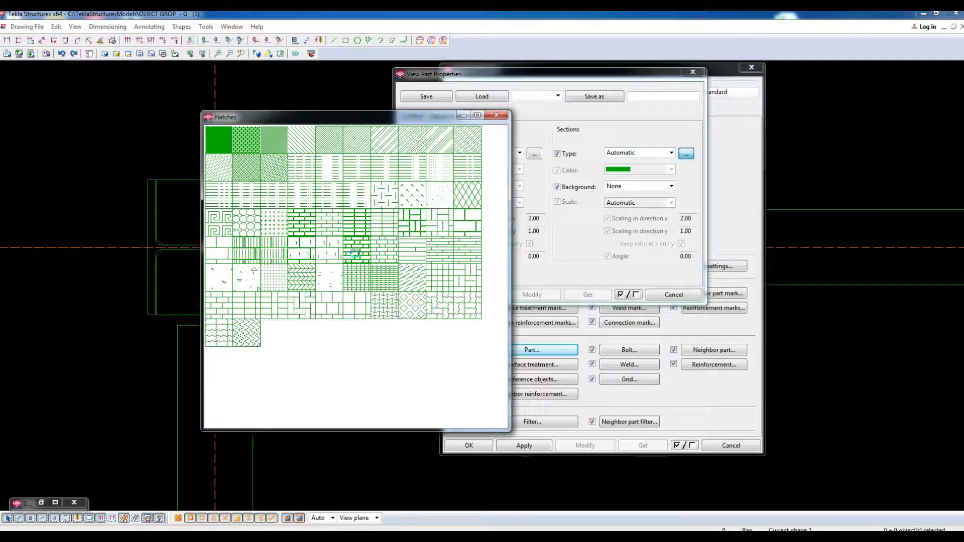
{"action": "double_click", "coordinate": [310, 144]}
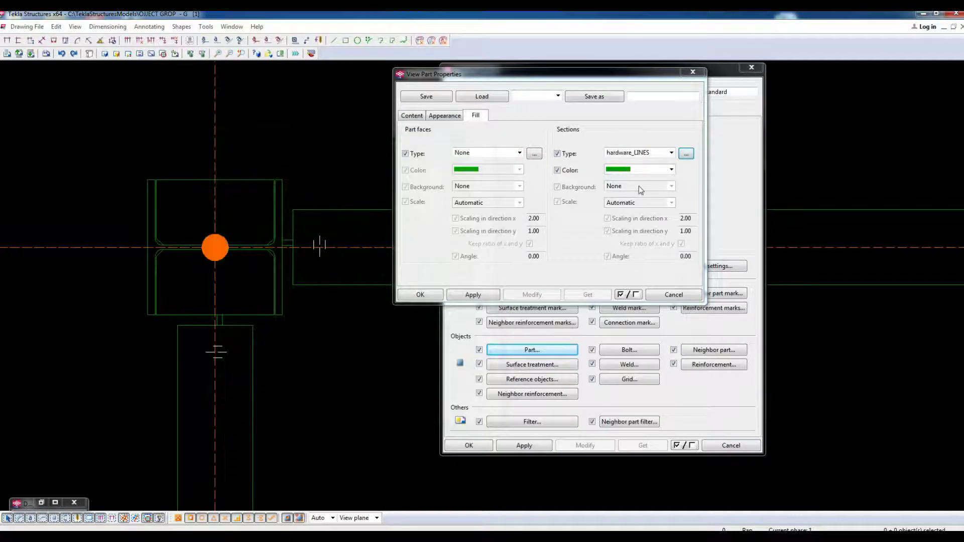
{"action": "left_click", "coordinate": [653, 169]}
{"action": "left_click", "coordinate": [625, 206]}
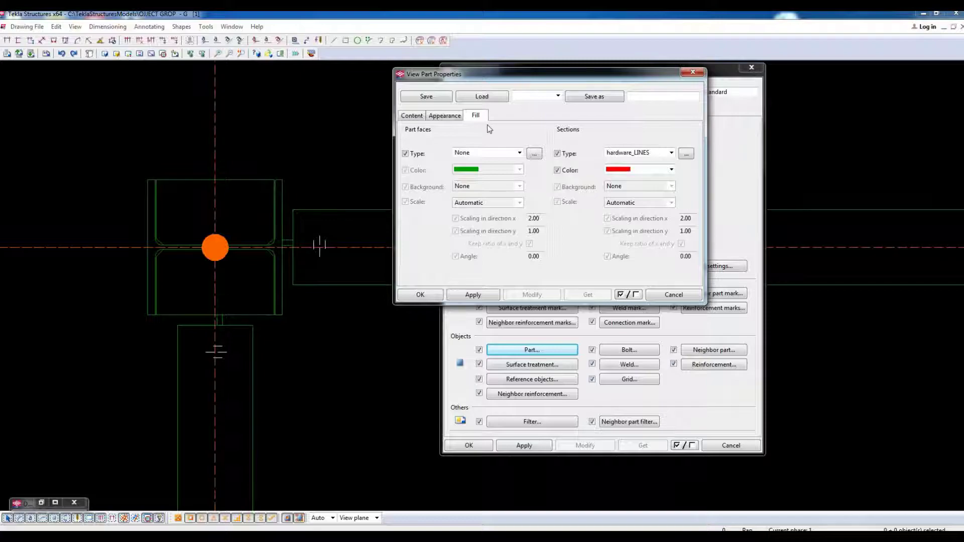
{"action": "left_click", "coordinate": [445, 115]}
{"action": "left_click", "coordinate": [412, 116]}
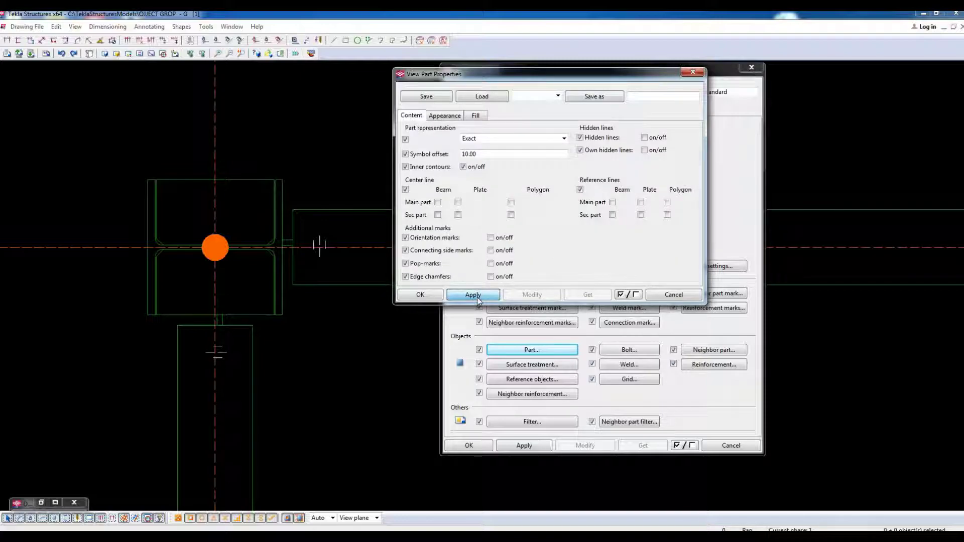
- Save the view part properties as Exact_Red_Fill and close them
{"action": "left_click", "coordinate": [650, 96]}
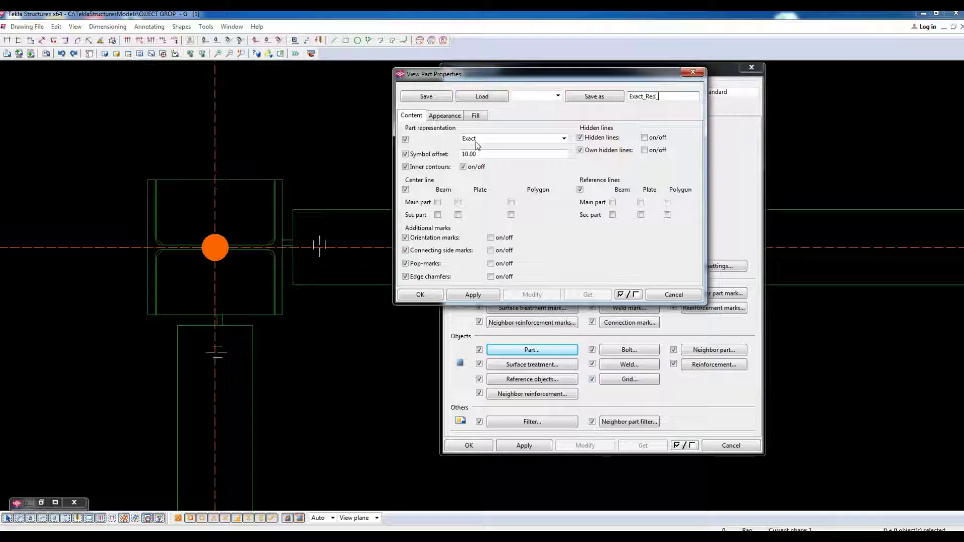
{"action": "left_click", "coordinate": [476, 115]}
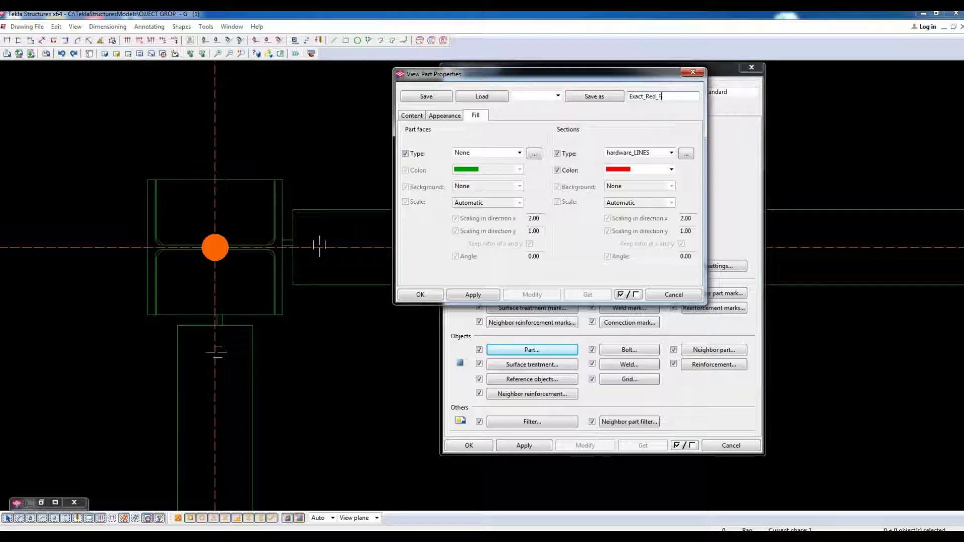
{"action": "left_click", "coordinate": [615, 95]}
{"action": "left_click", "coordinate": [673, 295]}
- Select the plan view by its frame and open its object level settings for editing
{"action": "scroll", "coordinate": [261, 233], "scroll_direction": "down", "scroll_amount": 5}
{"action": "scroll", "coordinate": [233, 215], "scroll_direction": "up", "scroll_amount": 2}
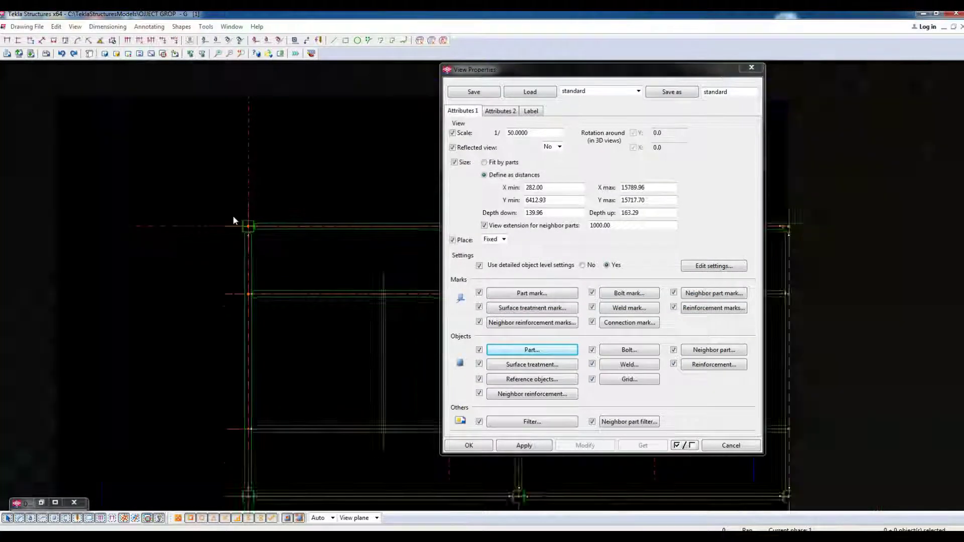
{"action": "scroll", "coordinate": [233, 220], "scroll_direction": "down", "scroll_amount": 1}
{"action": "left_click", "coordinate": [301, 123]}
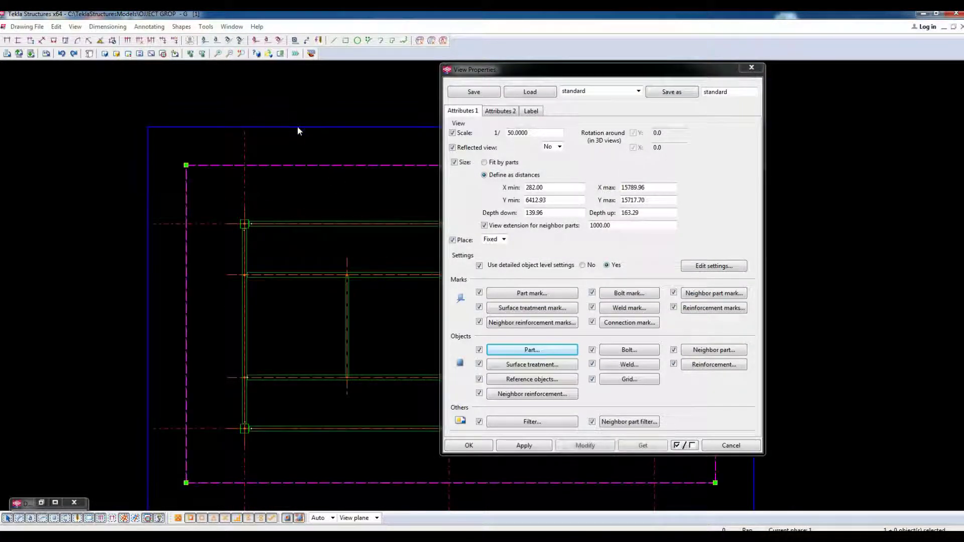
{"action": "left_click", "coordinate": [725, 263]}
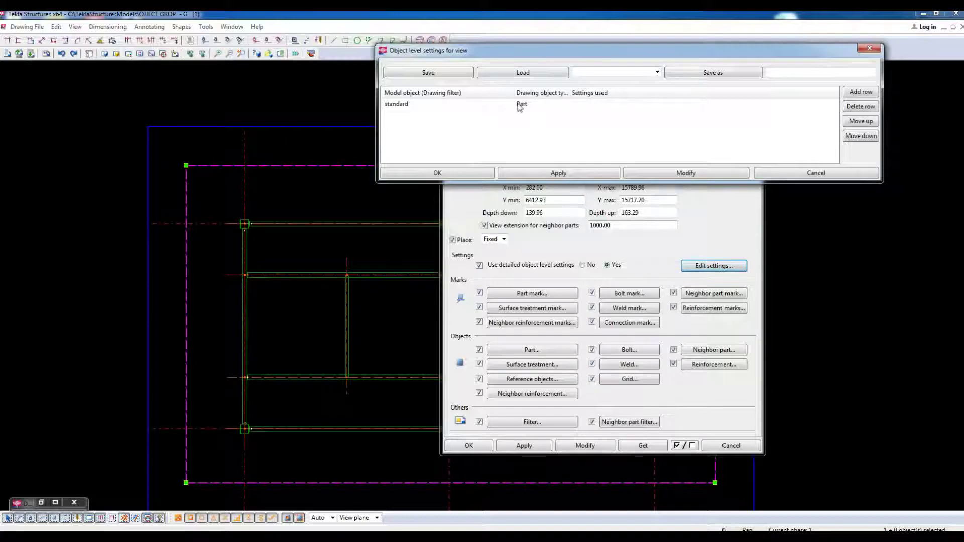
- Replace the standard object level row with a COLUMN filter row for parts that uses the Exact_Red_Fill settings
{"action": "left_click", "coordinate": [664, 107]}
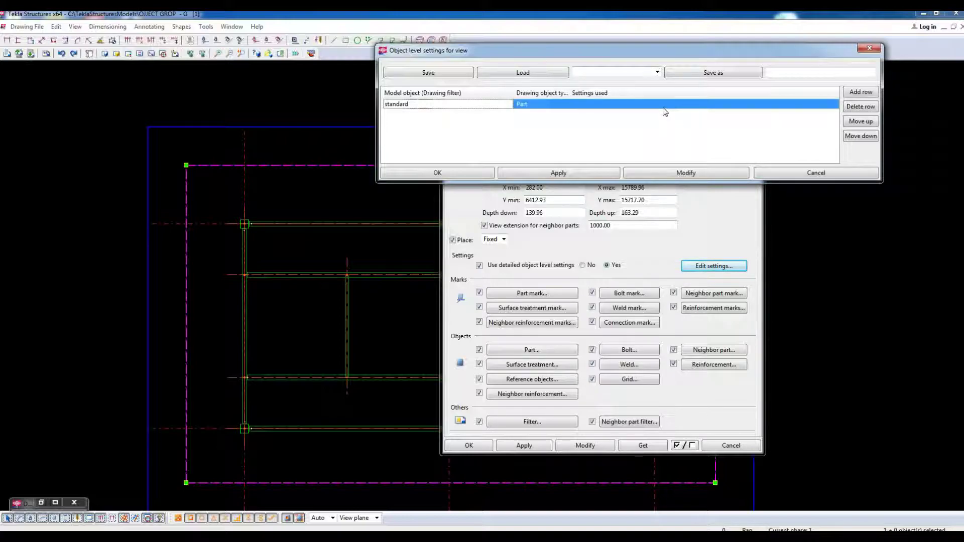
{"action": "left_click", "coordinate": [867, 110]}
{"action": "left_click", "coordinate": [860, 93]}
{"action": "left_click", "coordinate": [415, 104]}
{"action": "left_click", "coordinate": [415, 104]}
{"action": "left_click", "coordinate": [415, 123]}
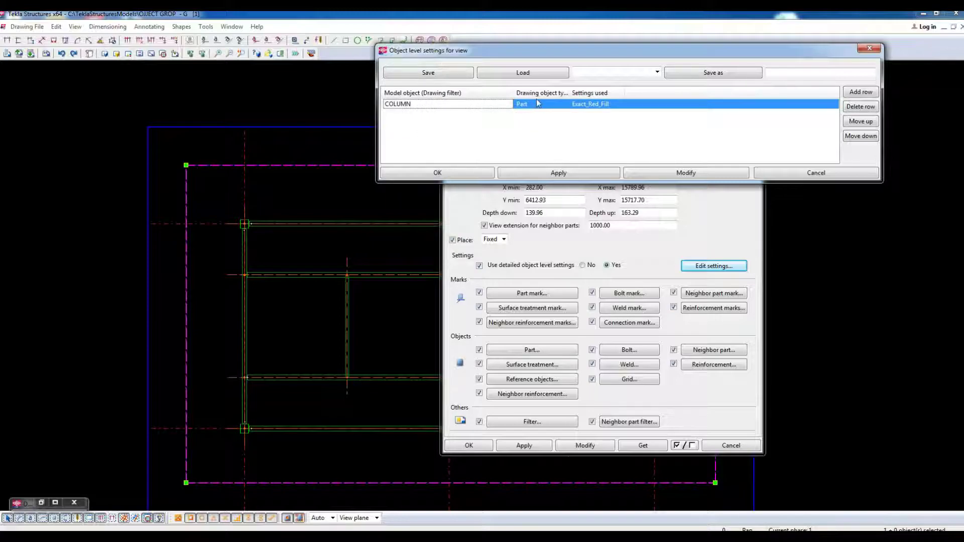
{"action": "left_click_drag", "start_coordinate": [513, 93], "coordinate": [490, 93]}
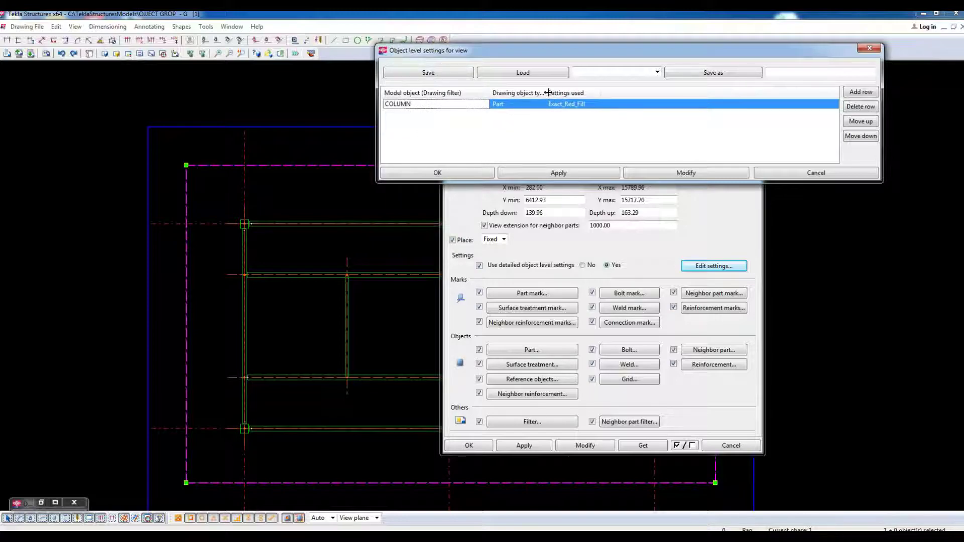
{"action": "left_click", "coordinate": [587, 105]}
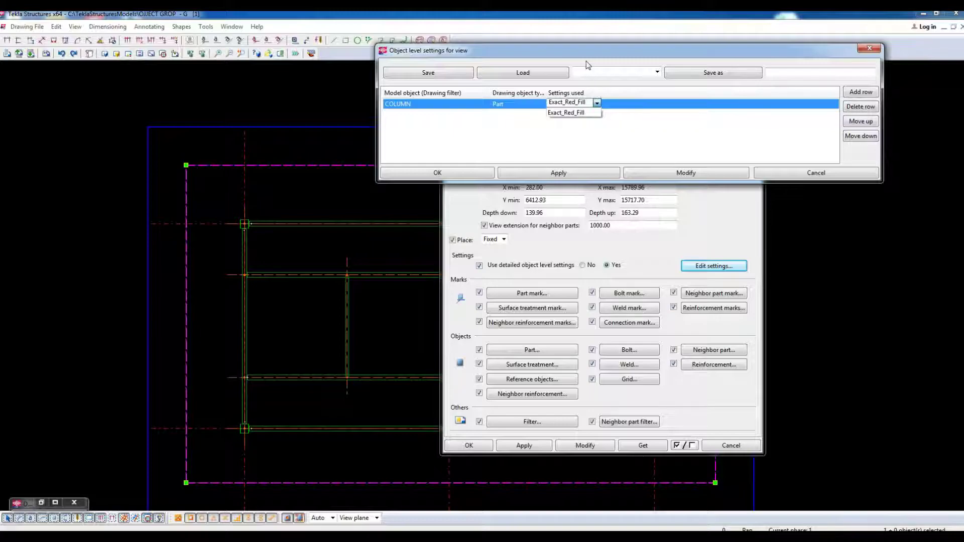
{"action": "left_click", "coordinate": [566, 112]}
- Check the view filter properties and their list of saved filters, then close them without changes
{"action": "left_click", "coordinate": [528, 423]}
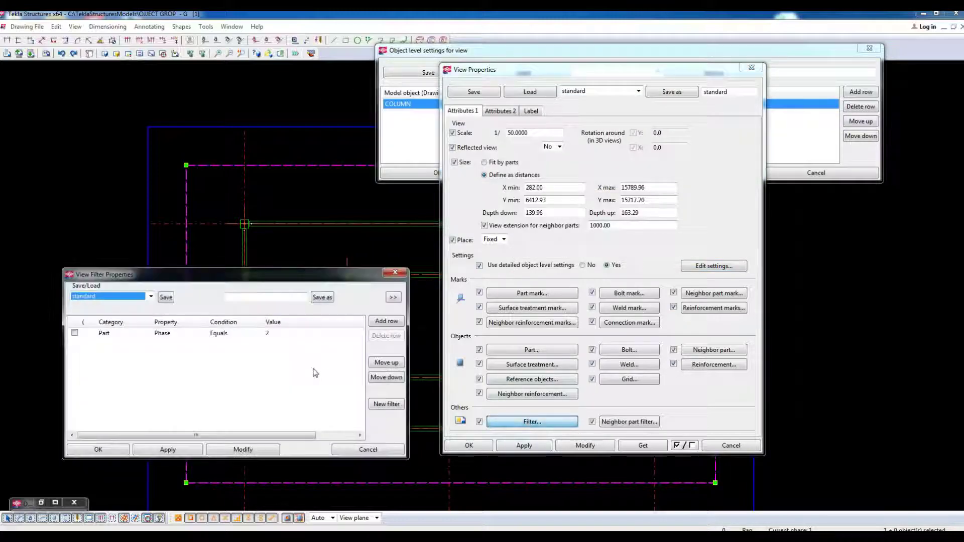
{"action": "left_click", "coordinate": [395, 272]}
{"action": "left_click", "coordinate": [522, 423]}
{"action": "left_click", "coordinate": [129, 296]}
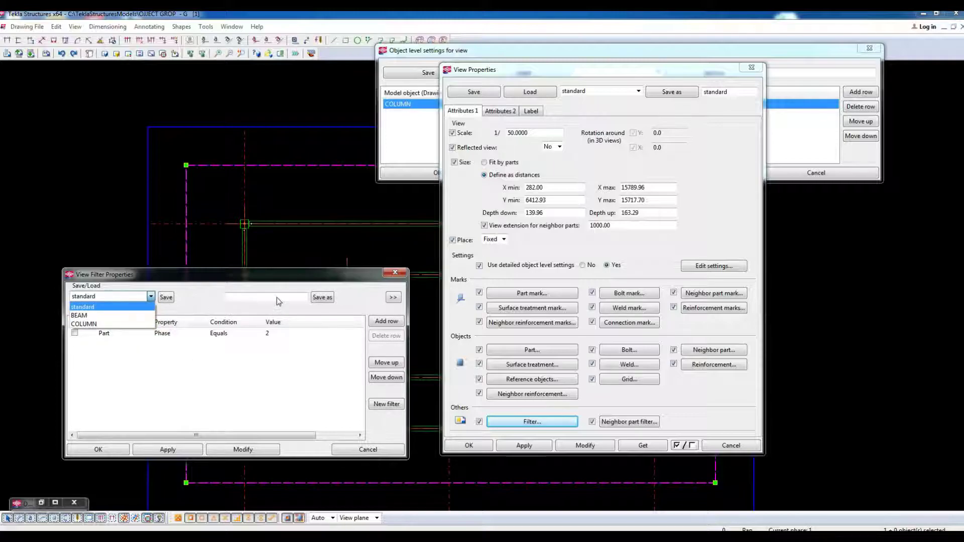
{"action": "left_click", "coordinate": [364, 446]}
{"action": "left_click", "coordinate": [365, 449]}
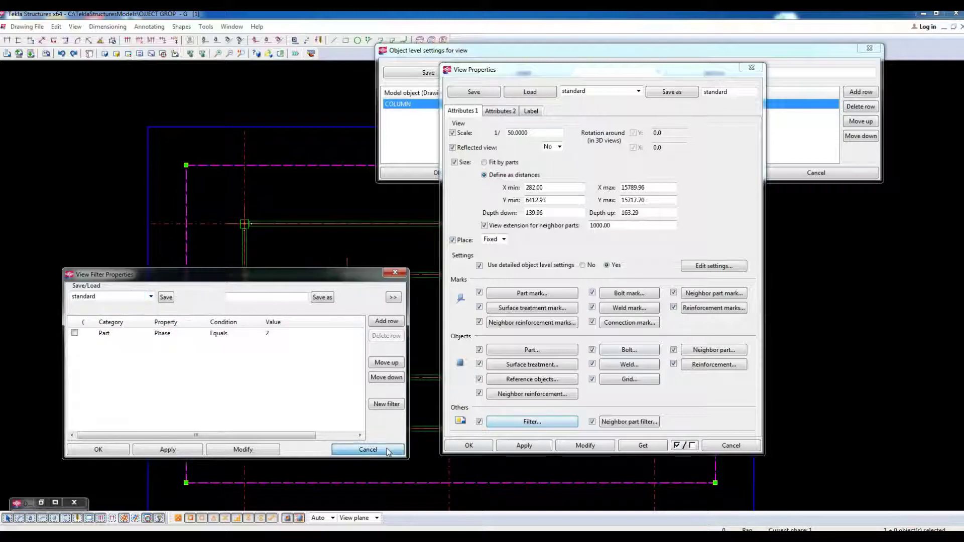
- Review the content, appearance and fill of the Exact_Red_Fill part properties, then close them
{"action": "left_click", "coordinate": [511, 351]}
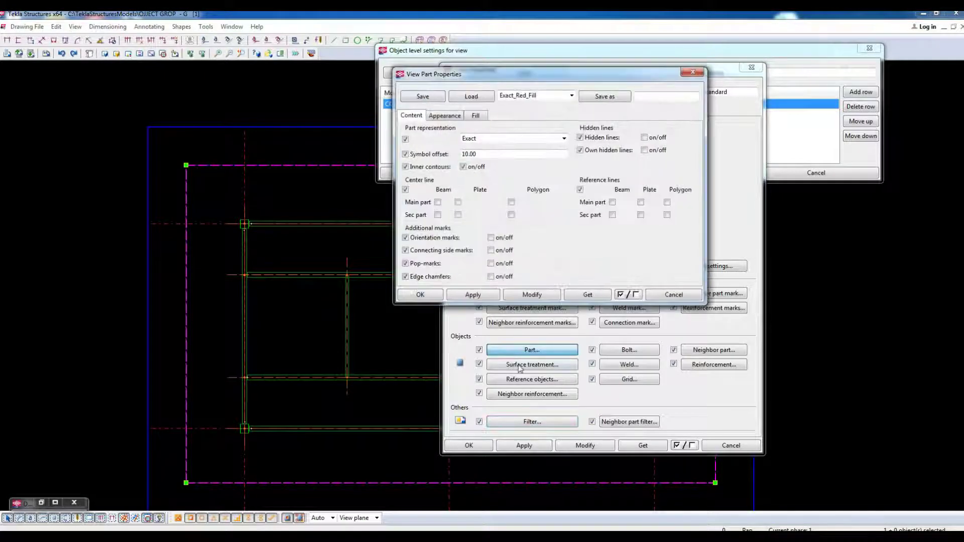
{"action": "left_click", "coordinate": [439, 116]}
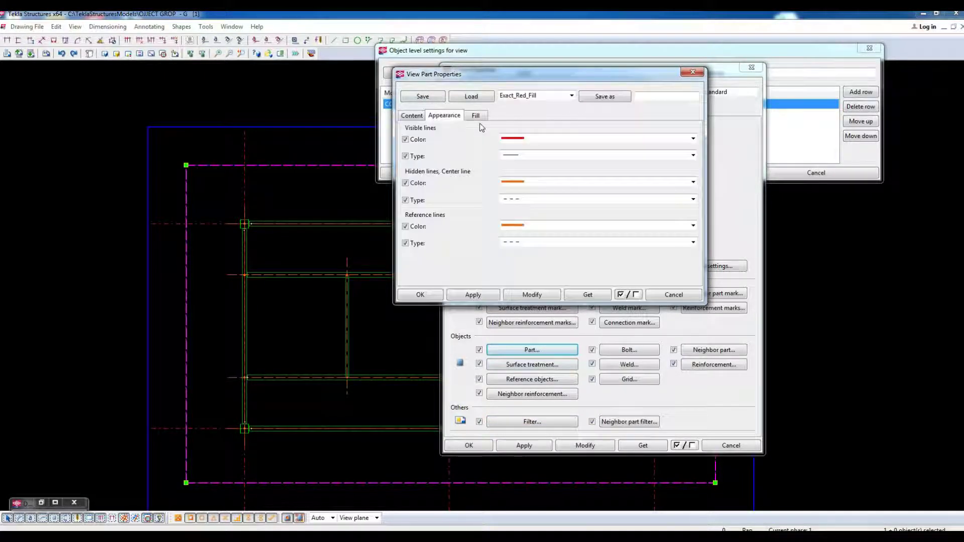
{"action": "left_click", "coordinate": [475, 116]}
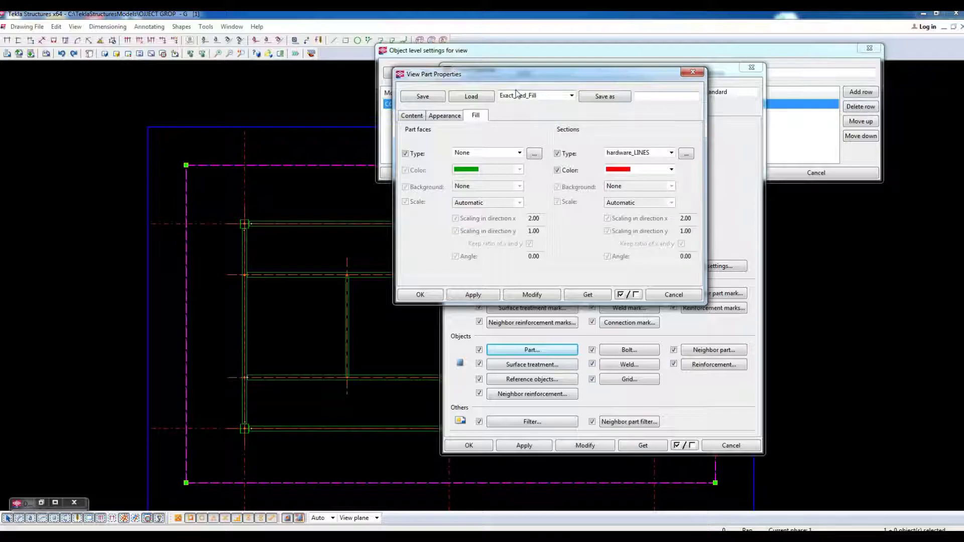
{"action": "left_click", "coordinate": [672, 295]}
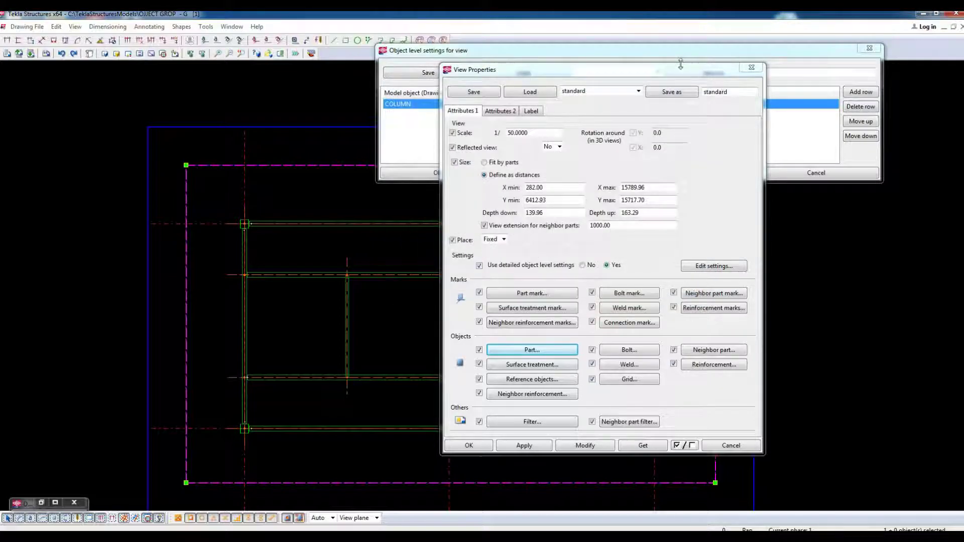
- Widen the drawing object type column and apply the COLUMN object level settings to the plan view
{"action": "left_click_drag", "start_coordinate": [681, 67], "coordinate": [807, 204]}
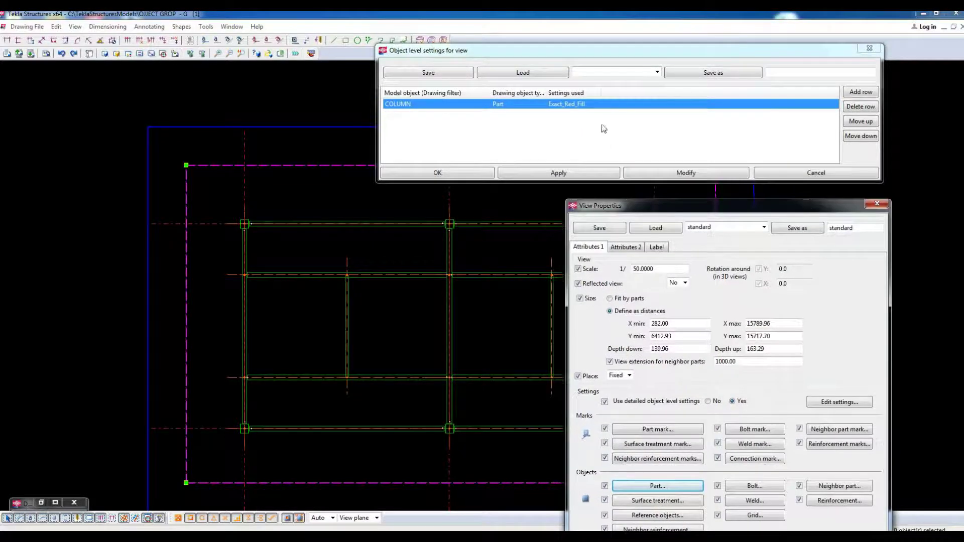
{"action": "left_click", "coordinate": [630, 134]}
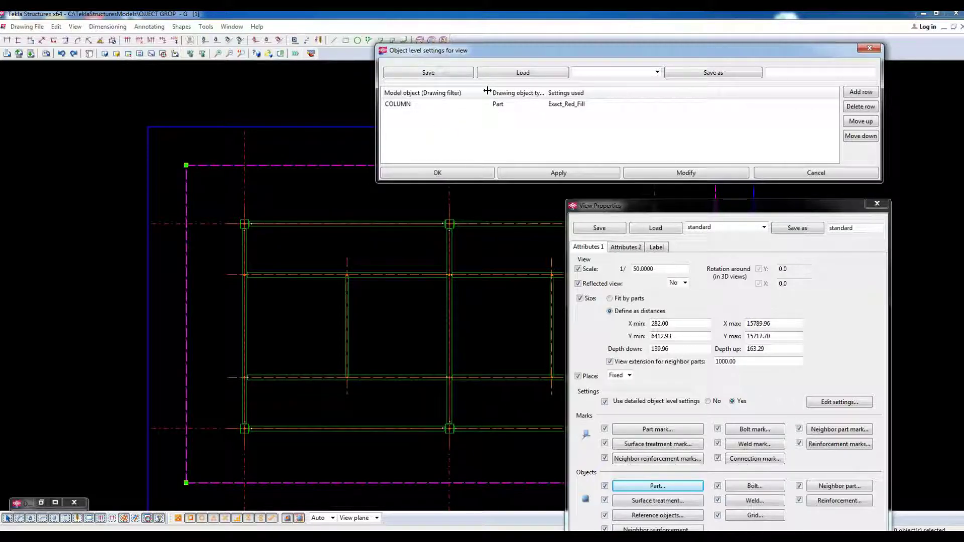
{"action": "left_click_drag", "start_coordinate": [546, 93], "coordinate": [577, 93]}
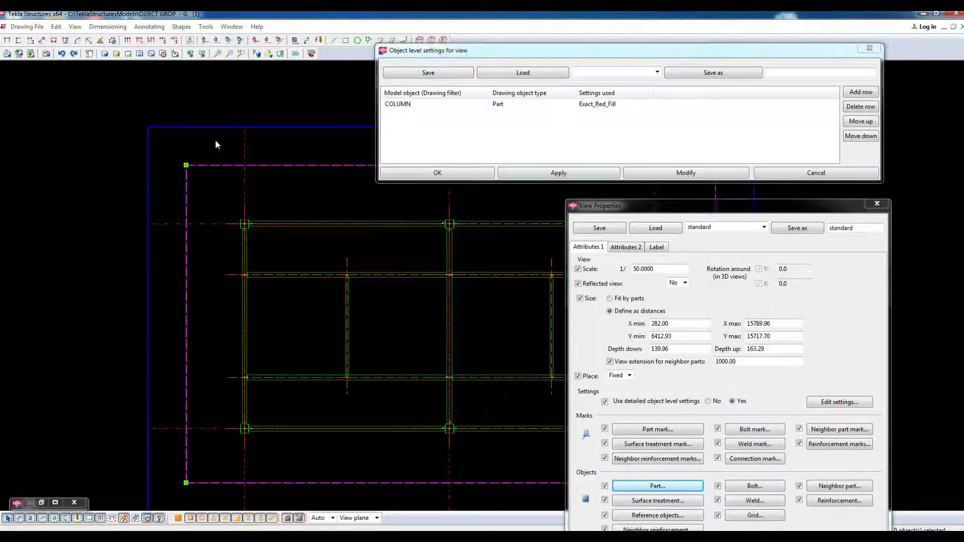
{"action": "left_click", "coordinate": [677, 173]}
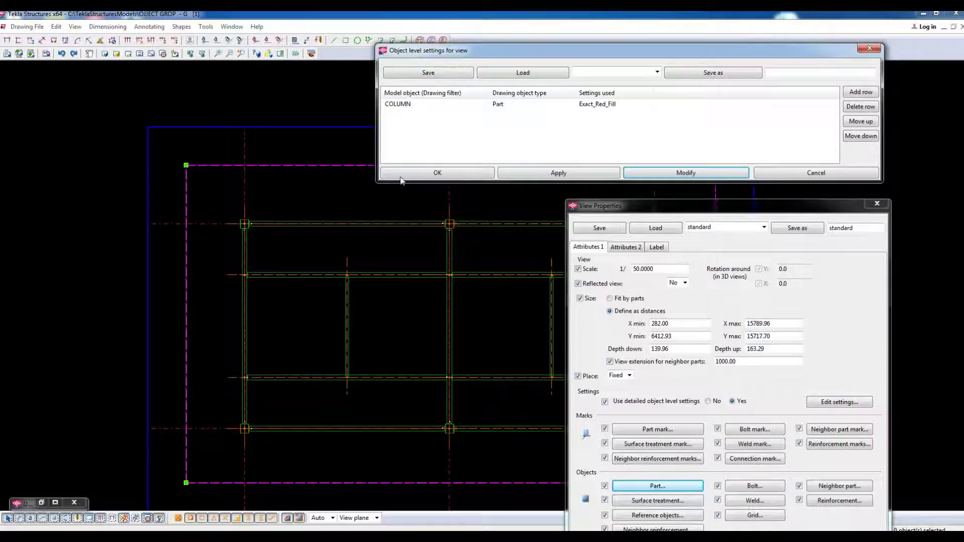
- Examine the column sections across the plan for their line color and hatch fill
{"action": "scroll", "coordinate": [453, 377], "scroll_direction": "up", "scroll_amount": 6}
{"action": "scroll", "coordinate": [476, 294], "scroll_direction": "down", "scroll_amount": 6}
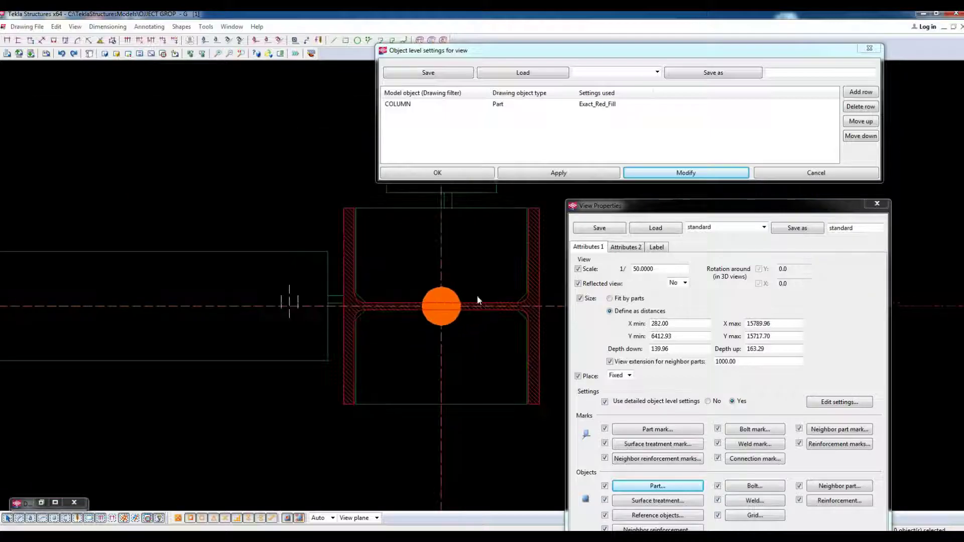
{"action": "scroll", "coordinate": [300, 315], "scroll_direction": "up", "scroll_amount": 4}
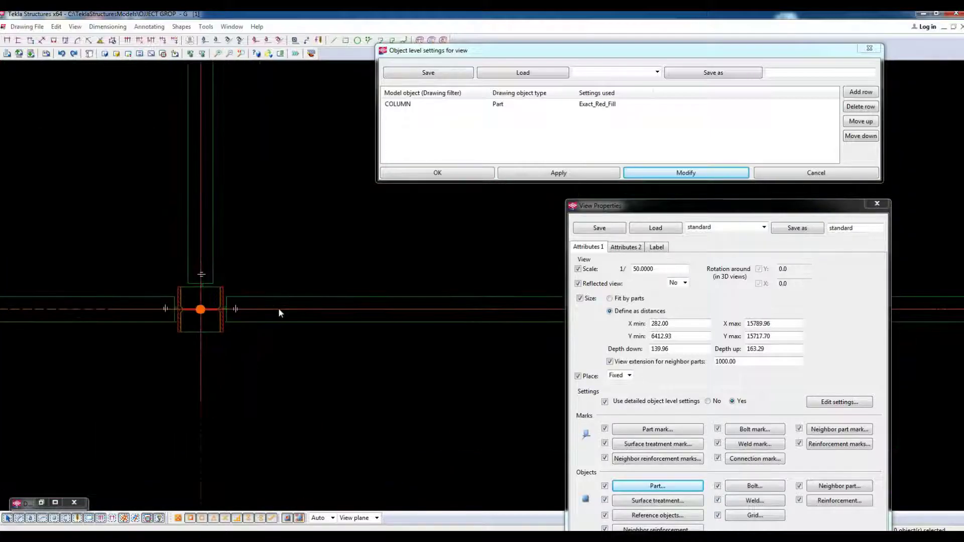
{"action": "scroll", "coordinate": [201, 296], "scroll_direction": "down", "scroll_amount": 5}
{"action": "scroll", "coordinate": [201, 291], "scroll_direction": "down", "scroll_amount": 2}
{"action": "scroll", "coordinate": [271, 305], "scroll_direction": "up", "scroll_amount": 6}
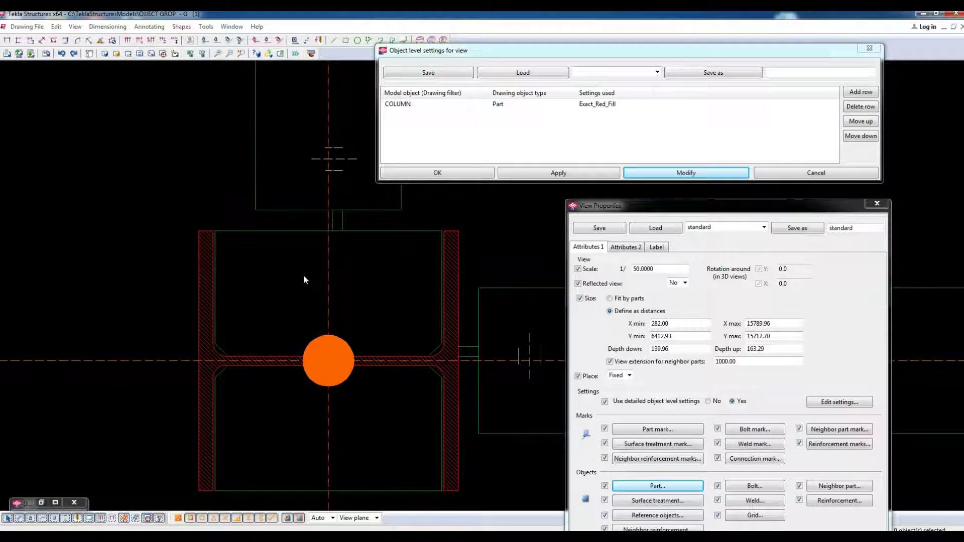
{"action": "scroll", "coordinate": [281, 283], "scroll_direction": "down", "scroll_amount": 5}
{"action": "scroll", "coordinate": [297, 188], "scroll_direction": "up", "scroll_amount": 4}
{"action": "scroll", "coordinate": [226, 251], "scroll_direction": "up", "scroll_amount": 6}
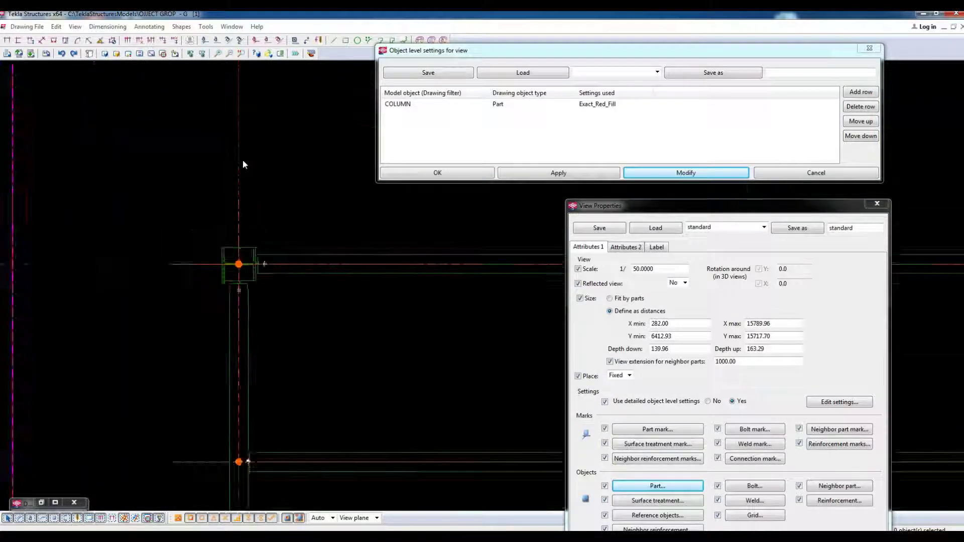
- Set the corner column's visible lines to red in its drawing part properties and apply the change
{"action": "double_click", "coordinate": [203, 277]}
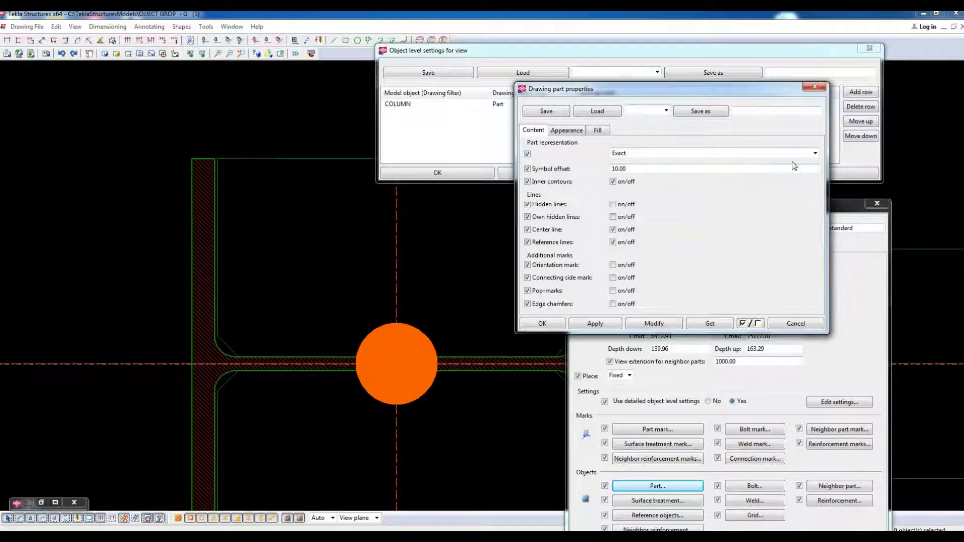
{"action": "left_click", "coordinate": [566, 130]}
{"action": "scroll", "coordinate": [456, 236], "scroll_direction": "down", "scroll_amount": 1}
{"action": "left_click", "coordinate": [688, 157]}
{"action": "left_click", "coordinate": [639, 178]}
{"action": "left_click", "coordinate": [654, 323]}
{"action": "scroll", "coordinate": [209, 318], "scroll_direction": "down", "scroll_amount": 3}
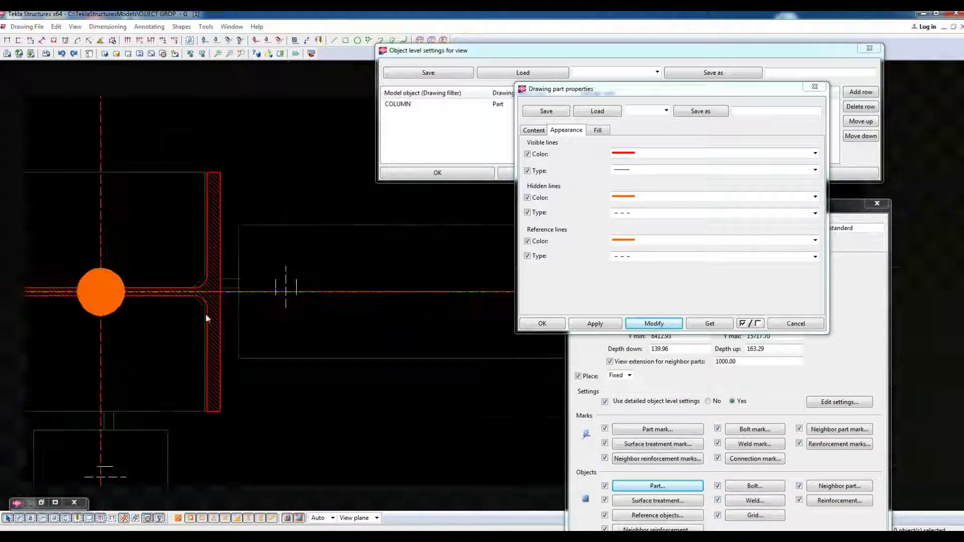
{"action": "left_click", "coordinate": [529, 327]}
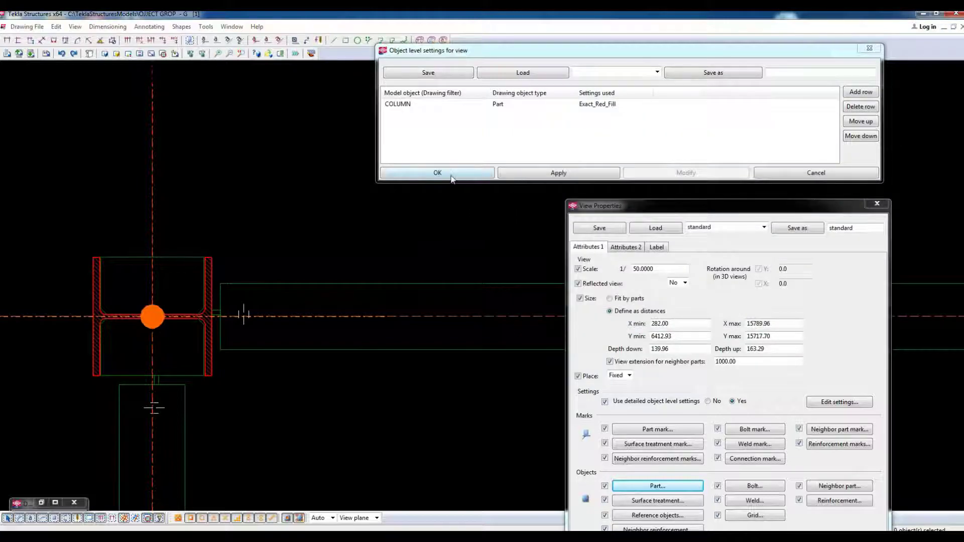
- Open the view part properties and choose Symbol as the part representation in the upper beam's drawing part properties
{"action": "scroll", "coordinate": [278, 252], "scroll_direction": "down", "scroll_amount": 3}
{"action": "mouse_move", "coordinate": [718, 216]}
{"action": "left_mouse_down"}
{"action": "mouse_move", "coordinate": [633, 133]}
{"action": "mouse_move", "coordinate": [654, 61]}
{"action": "left_mouse_up"}
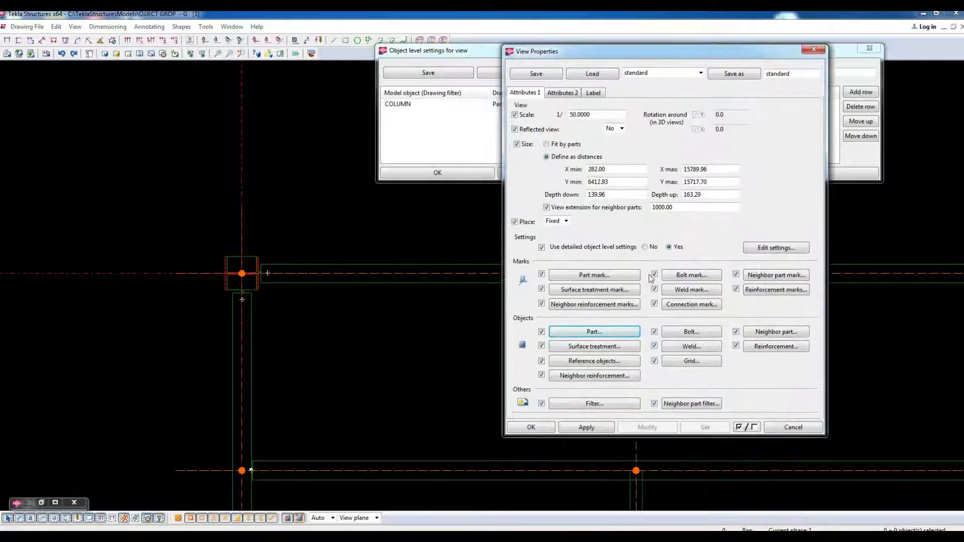
{"action": "left_click", "coordinate": [604, 334]}
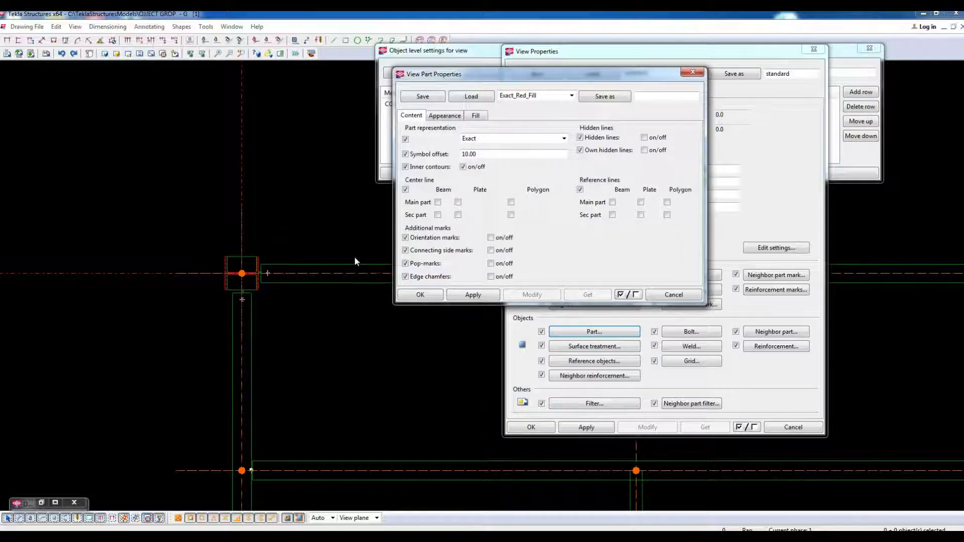
{"action": "double_click", "coordinate": [342, 269]}
{"action": "left_click", "coordinate": [630, 153]}
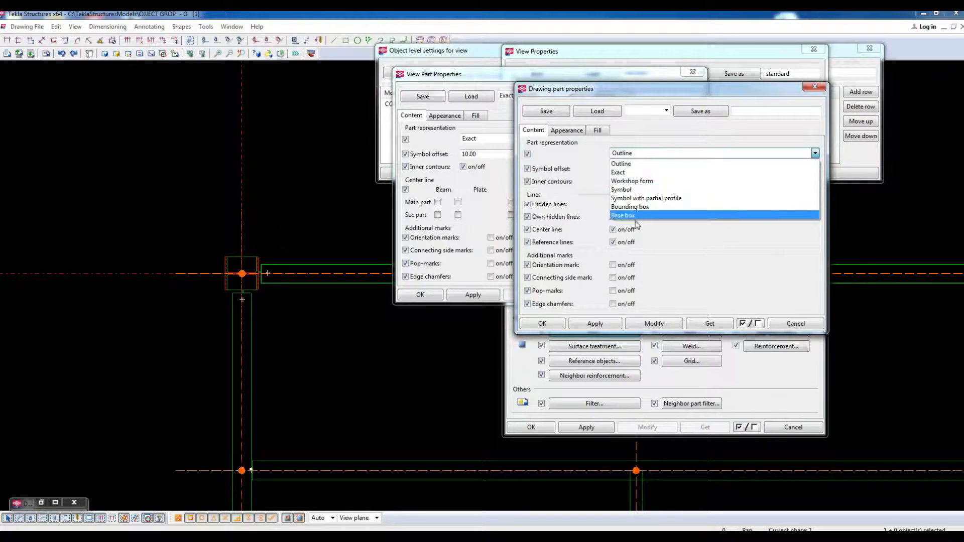
{"action": "left_click", "coordinate": [648, 190]}
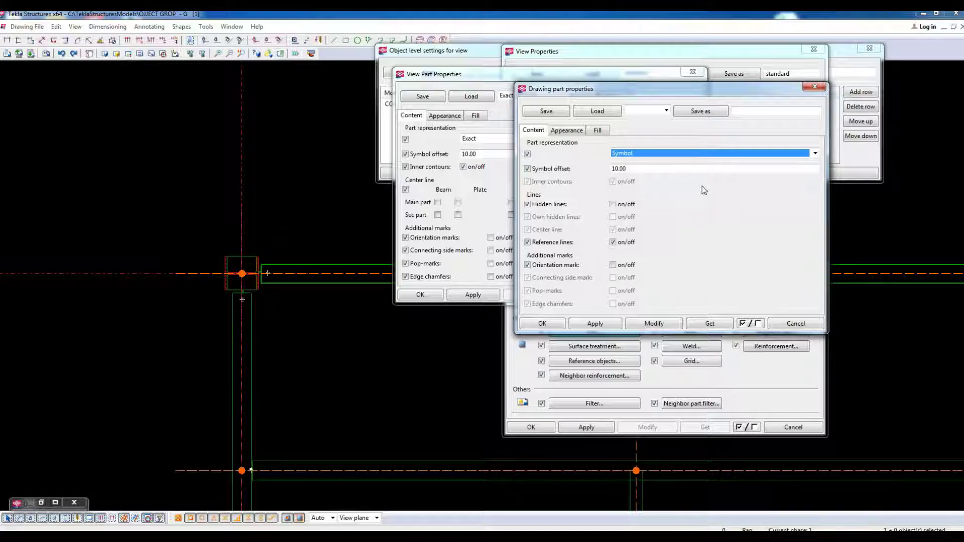
- Review the beam's content, appearance and fill settings, including the available section fill types
{"action": "left_click", "coordinate": [596, 130]}
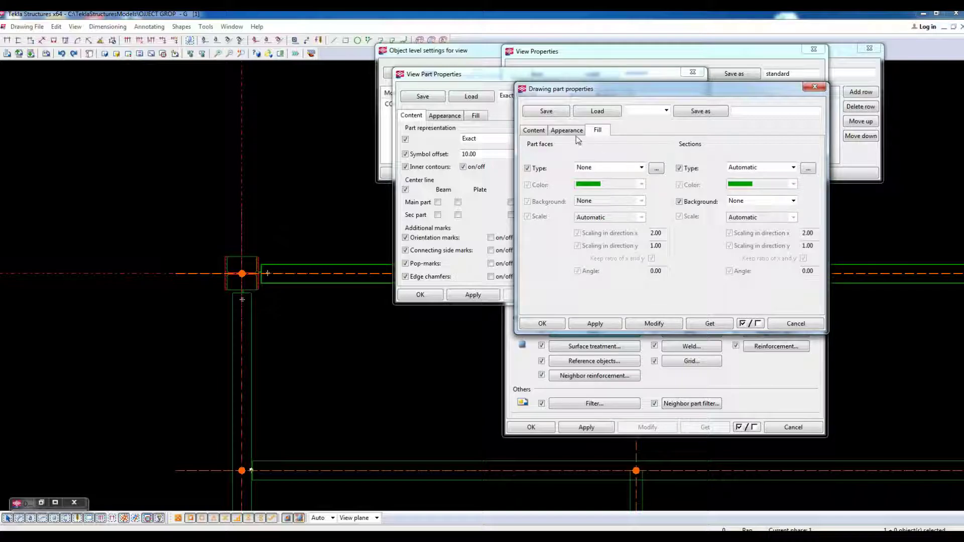
{"action": "left_click", "coordinate": [534, 130]}
{"action": "left_click", "coordinate": [566, 130]}
{"action": "left_click", "coordinate": [597, 130]}
{"action": "left_click", "coordinate": [533, 130]}
{"action": "left_click", "coordinate": [597, 130]}
{"action": "left_click", "coordinate": [792, 167]}
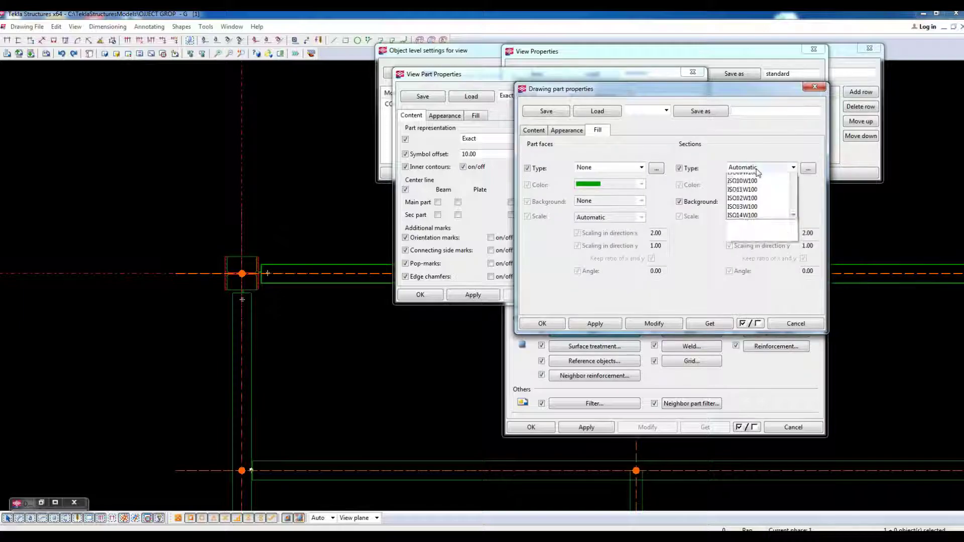
{"action": "left_click", "coordinate": [756, 187]}
- Set the color of the visible lines to green in the beam's drawing part properties
{"action": "left_click", "coordinate": [566, 130]}
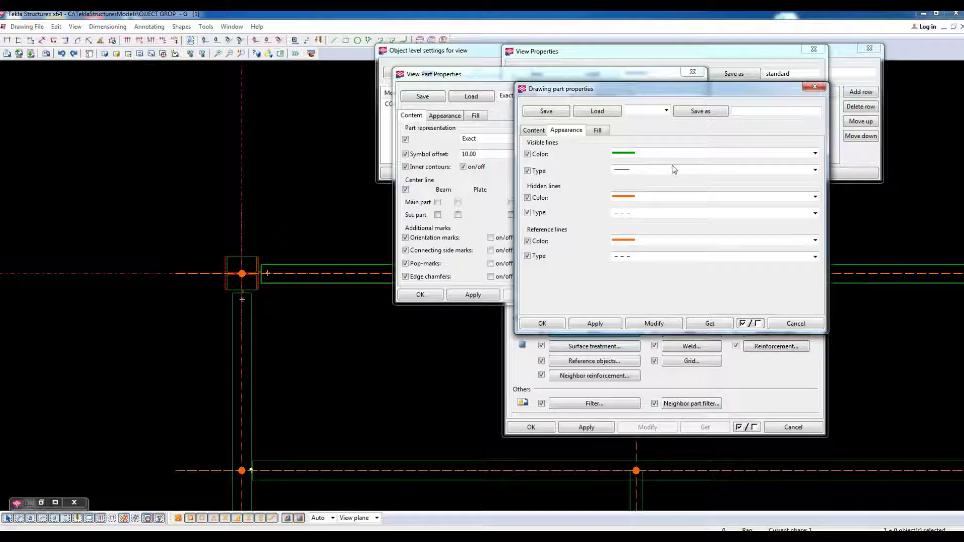
{"action": "left_click", "coordinate": [635, 154]}
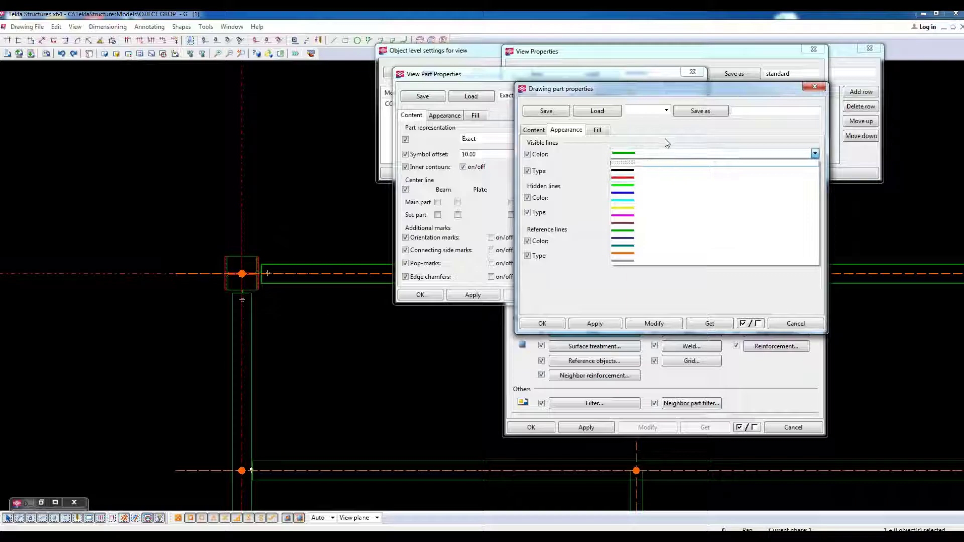
{"action": "left_click", "coordinate": [646, 153]}
{"action": "left_click", "coordinate": [646, 153]}
{"action": "left_click", "coordinate": [640, 178]}
{"action": "left_click", "coordinate": [643, 153]}
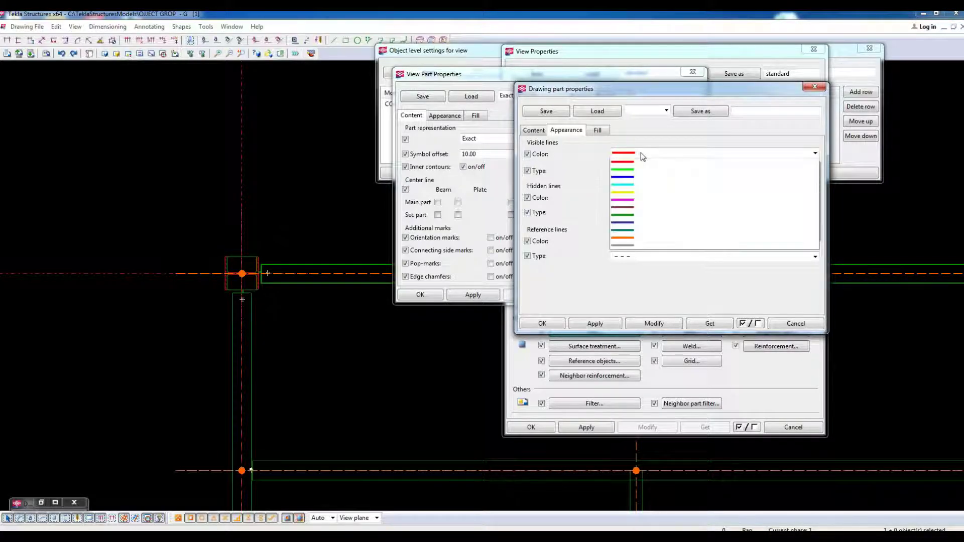
{"action": "left_click", "coordinate": [639, 190]}
- Save the drawing part properties as Symbol-GReen and close both part property dialogs without applying them
{"action": "left_click", "coordinate": [533, 130]}
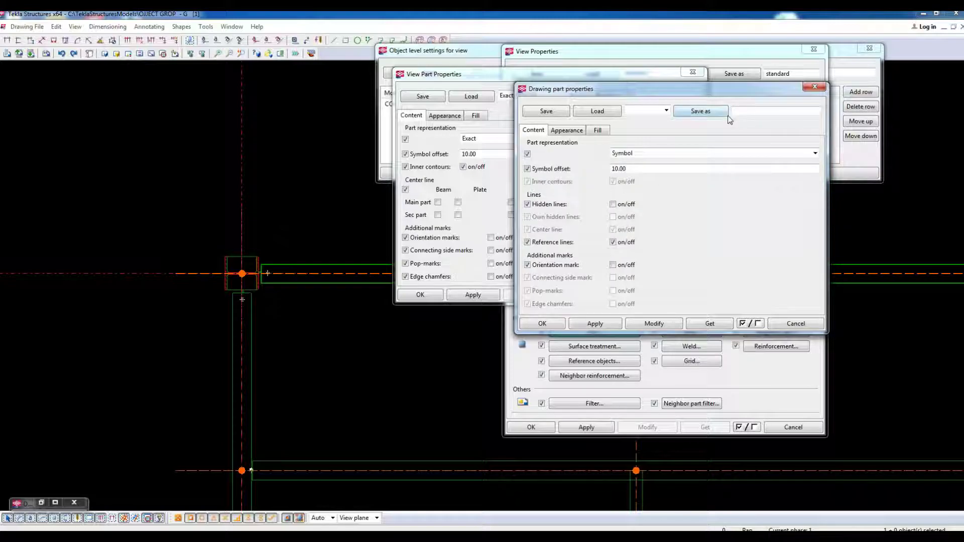
{"action": "type", "text": "Symbol-GReen"}
{"action": "left_click", "coordinate": [701, 111]}
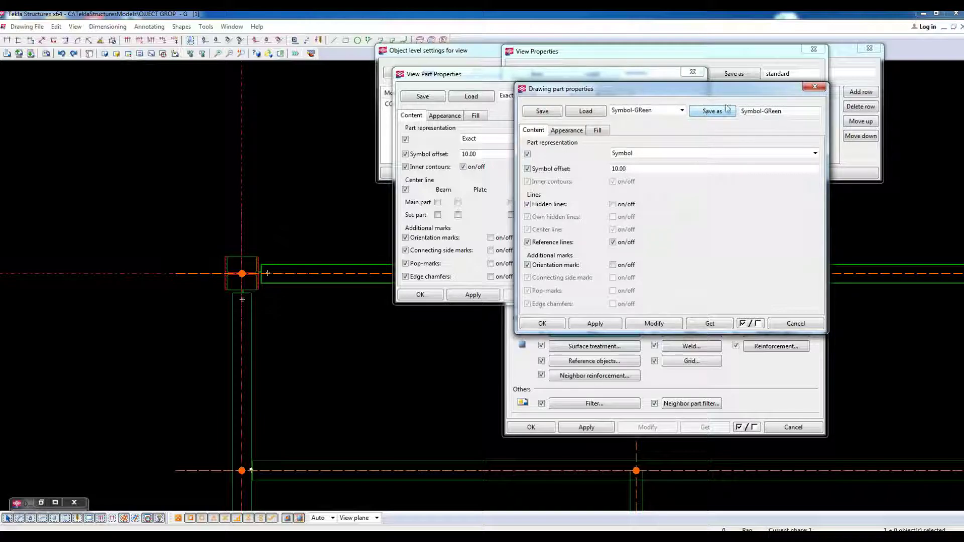
{"action": "left_click", "coordinate": [796, 324]}
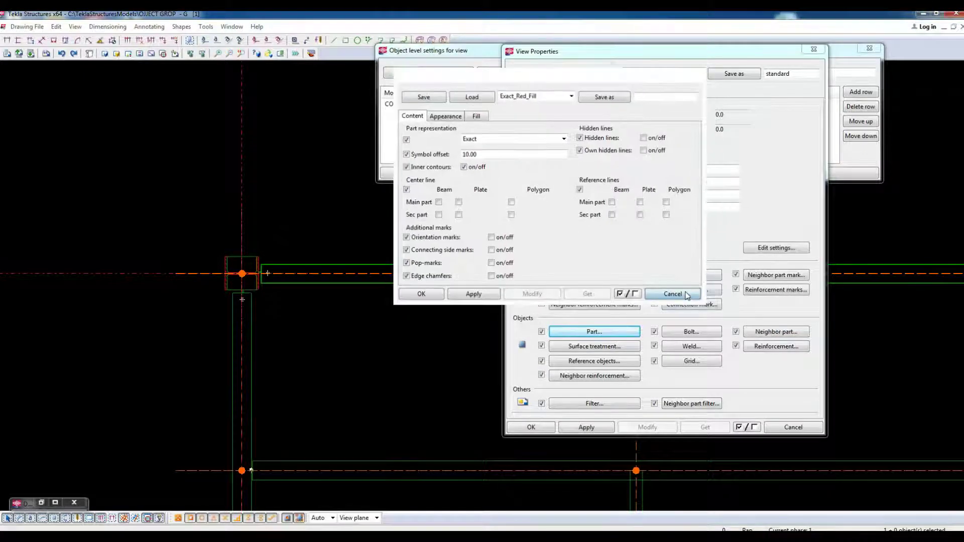
{"action": "left_click", "coordinate": [672, 297]}
- Try to assign the Symbol-GReen properties to the BEAM row in the object level settings
{"action": "left_click", "coordinate": [764, 249]}
{"action": "left_click", "coordinate": [860, 93]}
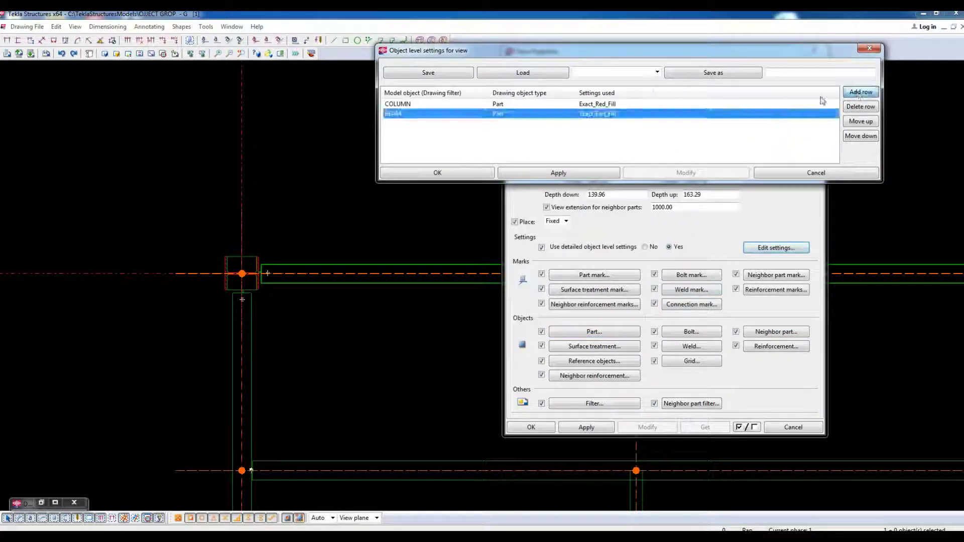
{"action": "left_click", "coordinate": [610, 115]}
{"action": "left_click", "coordinate": [613, 115]}
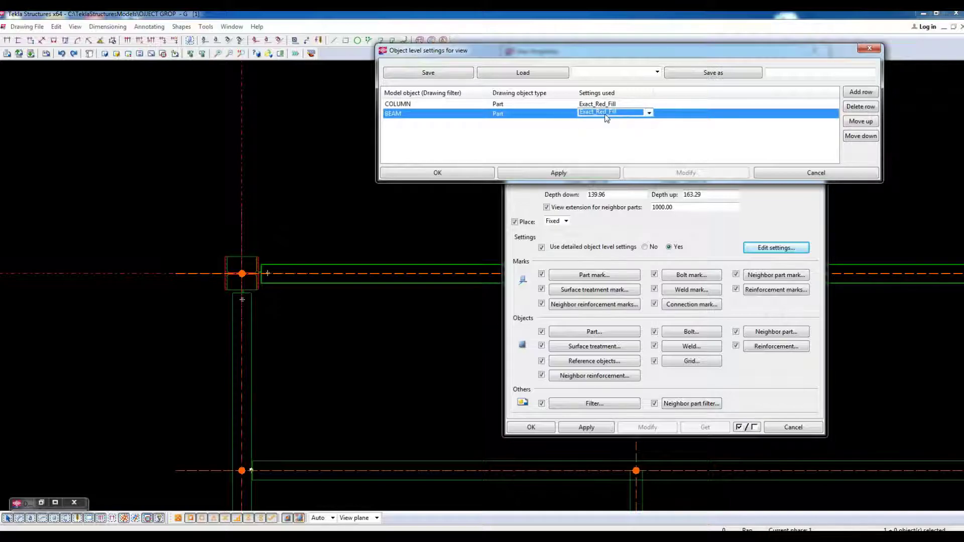
{"action": "left_click", "coordinate": [602, 123]}
- Open the view's part properties and set the part representation to Symbol
{"action": "left_click", "coordinate": [602, 332]}
{"action": "left_click", "coordinate": [529, 96]}
{"action": "left_click", "coordinate": [528, 101]}
{"action": "left_click", "coordinate": [444, 116]}
{"action": "left_click", "coordinate": [412, 116]}
{"action": "left_click", "coordinate": [470, 139]}
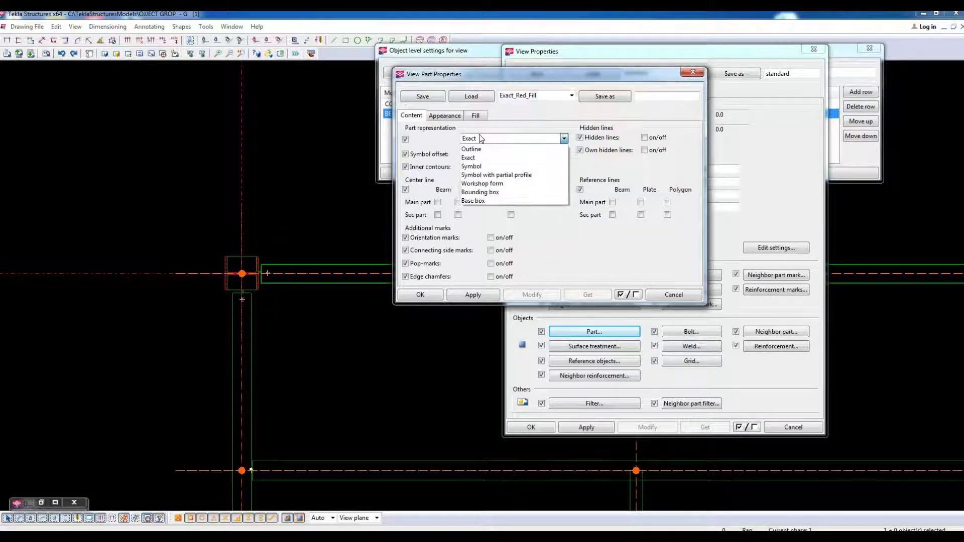
{"action": "left_click", "coordinate": [480, 168]}
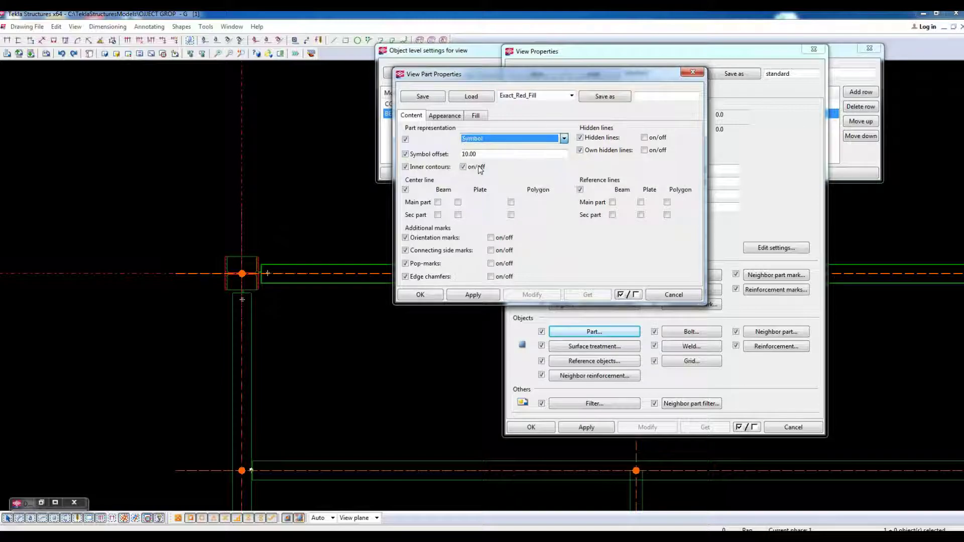
- Set the visible lines to green and the section fill type to Automatic in the view part properties
{"action": "left_click", "coordinate": [445, 116]}
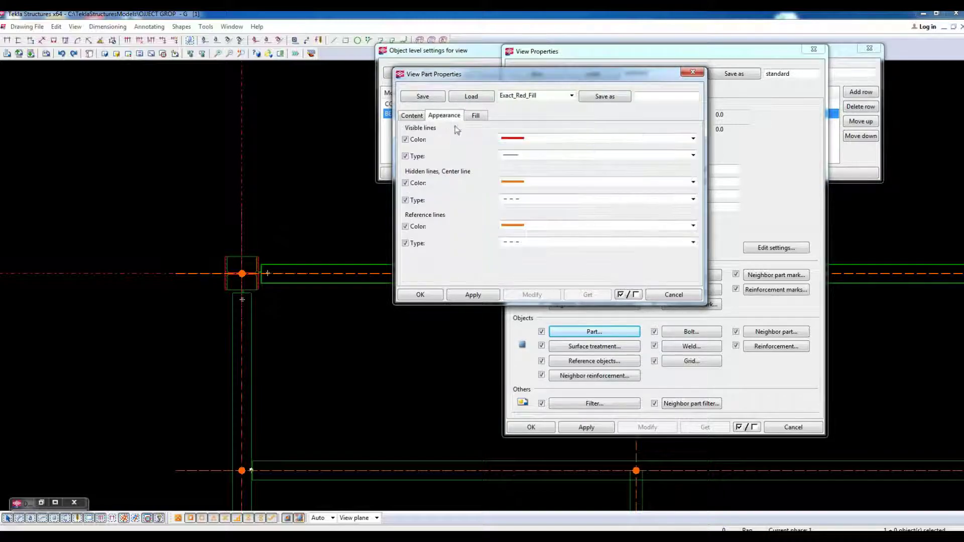
{"action": "left_click", "coordinate": [512, 140]}
{"action": "left_click", "coordinate": [517, 171]}
{"action": "left_click", "coordinate": [476, 116]}
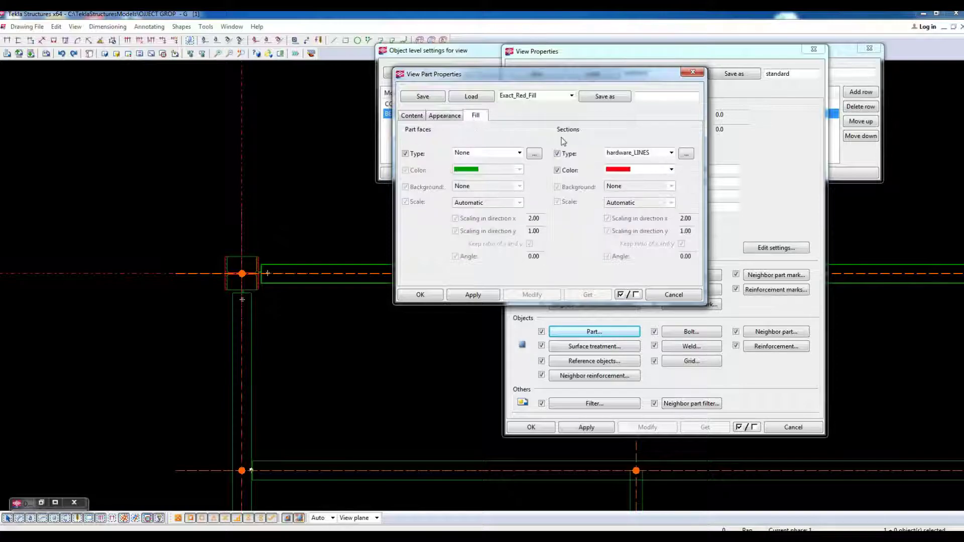
{"action": "left_click", "coordinate": [671, 153]}
{"action": "scroll", "coordinate": [625, 173], "scroll_direction": "up", "scroll_amount": 3}
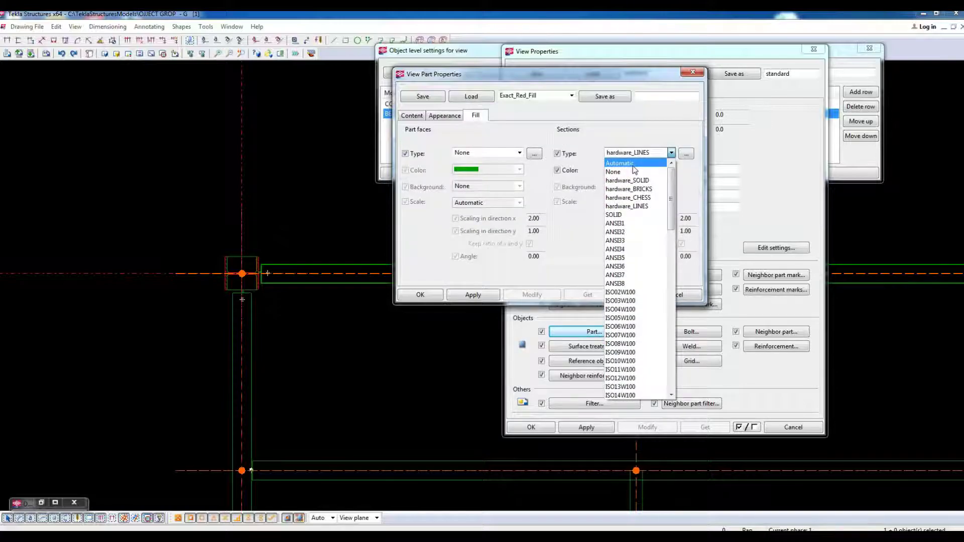
{"action": "left_click", "coordinate": [622, 164]}
- Save the view part properties as Symbol_Green and close the dialog without applying them
{"action": "left_click", "coordinate": [435, 116]}
{"action": "left_click", "coordinate": [412, 115]}
{"action": "left_click", "coordinate": [653, 98]}
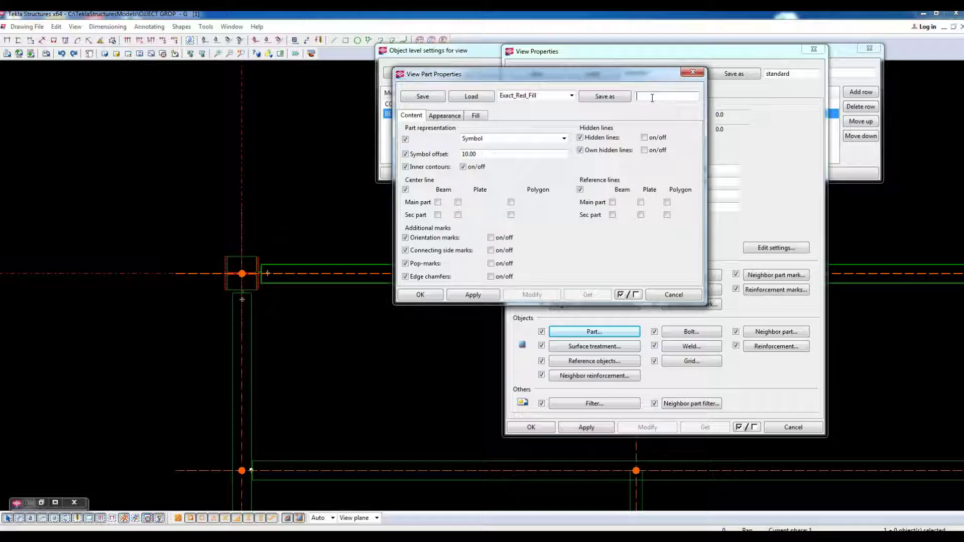
{"action": "type", "text": "Symbol"}
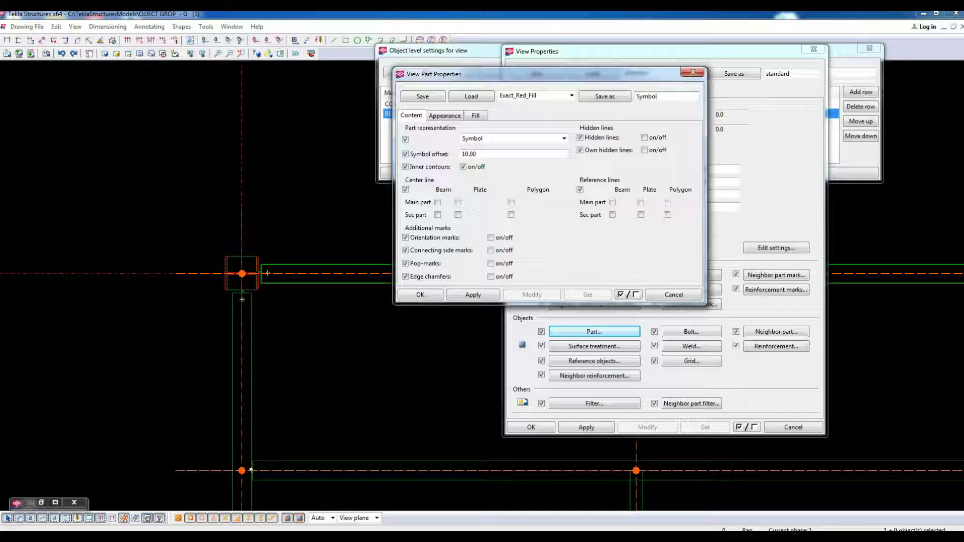
{"action": "type", "text": "Green"}
{"action": "left_click", "coordinate": [616, 96]}
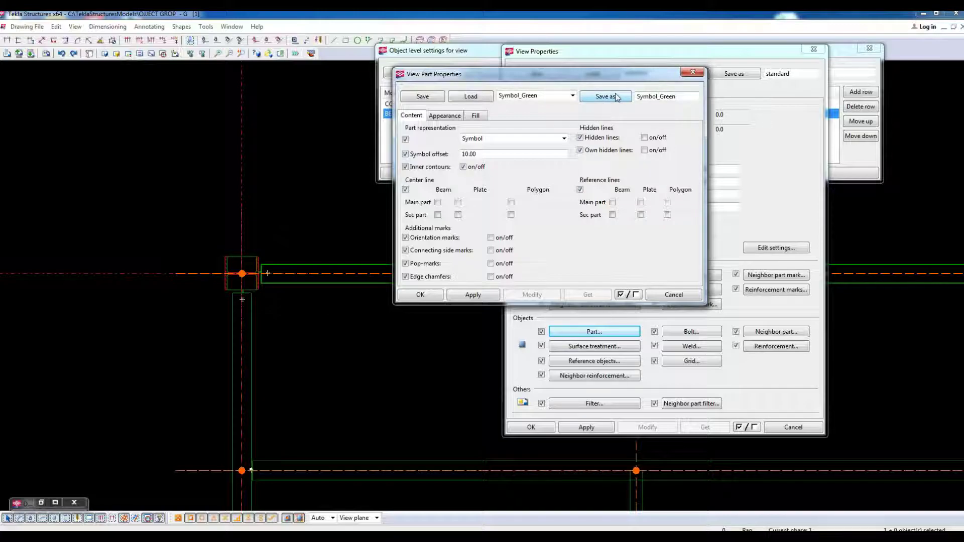
{"action": "left_click", "coordinate": [673, 294]}
- Assign Symbol_Green to the BEAM row in the object level settings and modify the plan view with it
{"action": "left_click", "coordinate": [446, 145]}
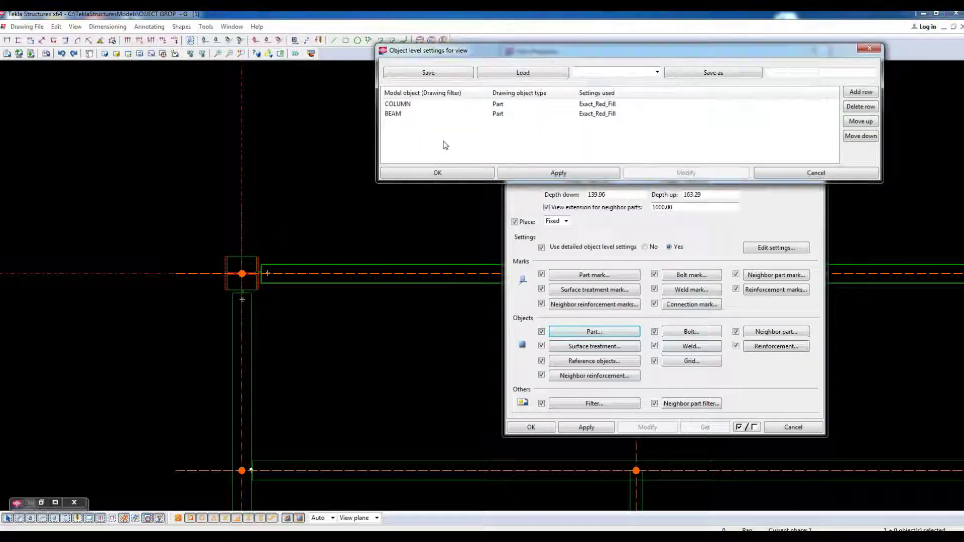
{"action": "left_click", "coordinate": [597, 113]}
{"action": "left_click", "coordinate": [622, 113]}
{"action": "left_click", "coordinate": [611, 131]}
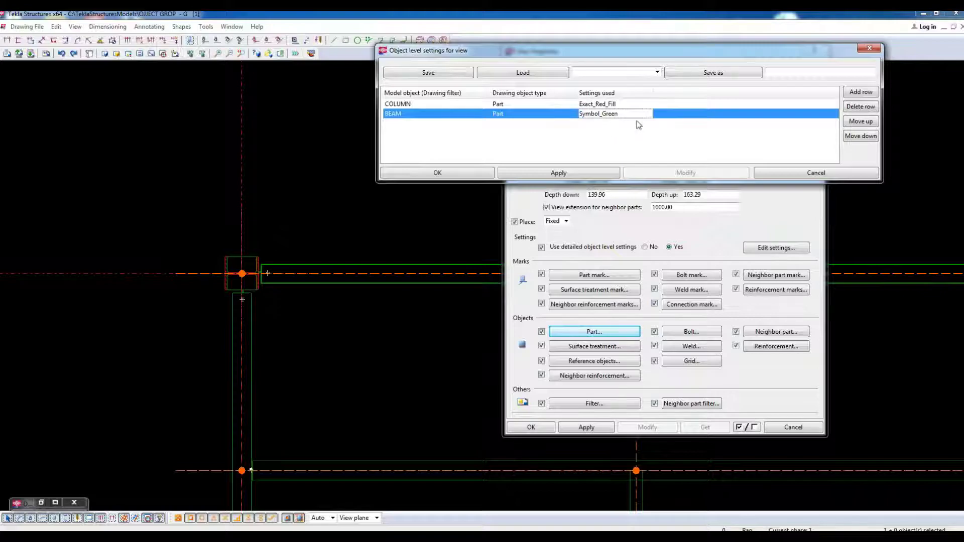
{"action": "left_click", "coordinate": [353, 286]}
{"action": "scroll", "coordinate": [353, 286], "scroll_direction": "down", "scroll_amount": 3}
{"action": "left_click", "coordinate": [271, 199]}
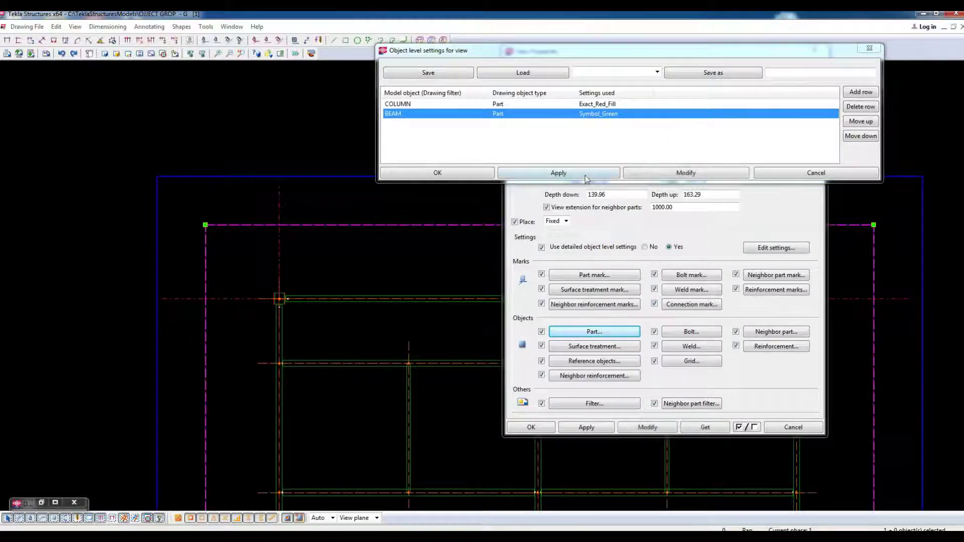
- Examine how the beams and the short intermediate members are represented across the plan
{"action": "scroll", "coordinate": [209, 282], "scroll_direction": "up", "scroll_amount": 5}
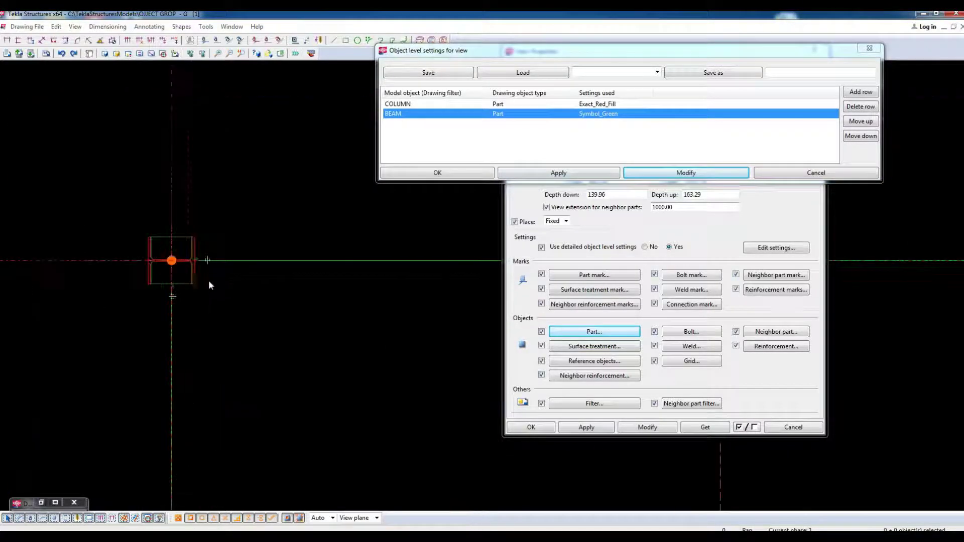
{"action": "middle_click_drag", "start_coordinate": [206, 289], "coordinate": [138, 290]}
{"action": "scroll", "coordinate": [233, 223], "scroll_direction": "down", "scroll_amount": 4}
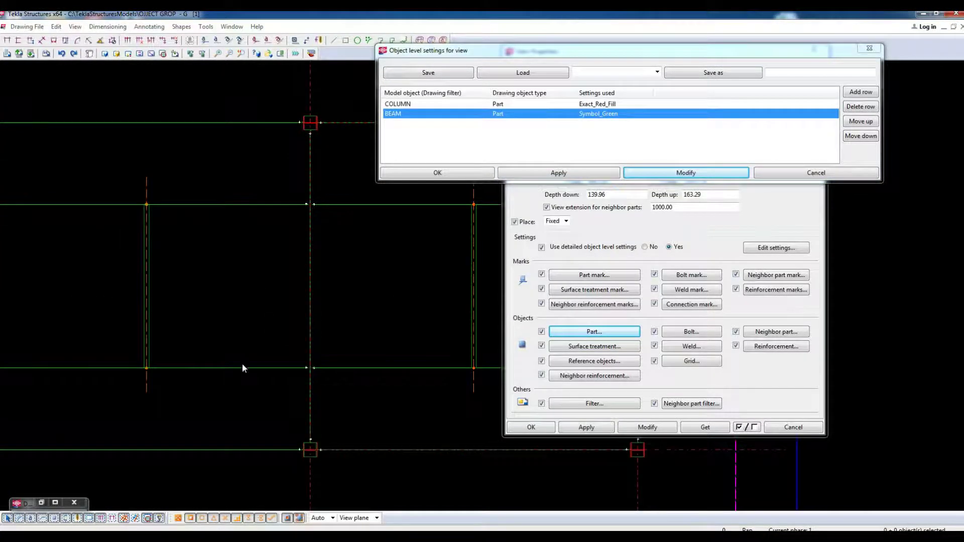
{"action": "scroll", "coordinate": [229, 167], "scroll_direction": "up", "scroll_amount": 2}
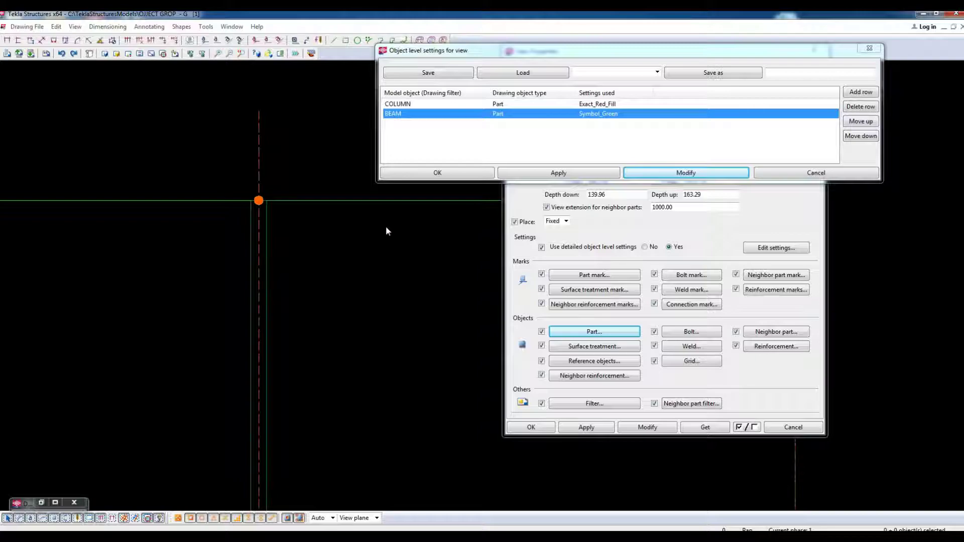
{"action": "scroll", "coordinate": [387, 251], "scroll_direction": "down", "scroll_amount": 3}
{"action": "scroll", "coordinate": [317, 285], "scroll_direction": "up", "scroll_amount": 2}
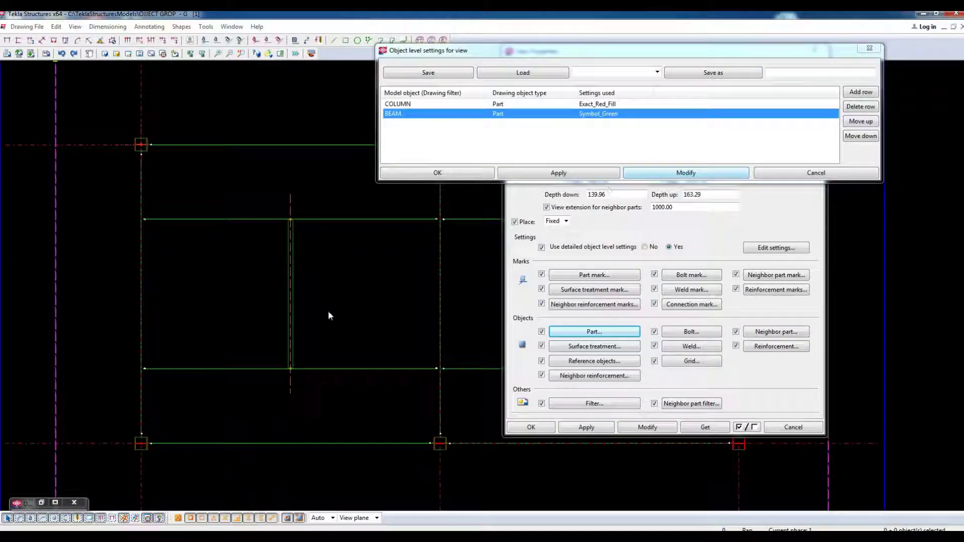
- Open the view filter properties, enable the part rule and set its property to Name
{"action": "left_click", "coordinate": [594, 403]}
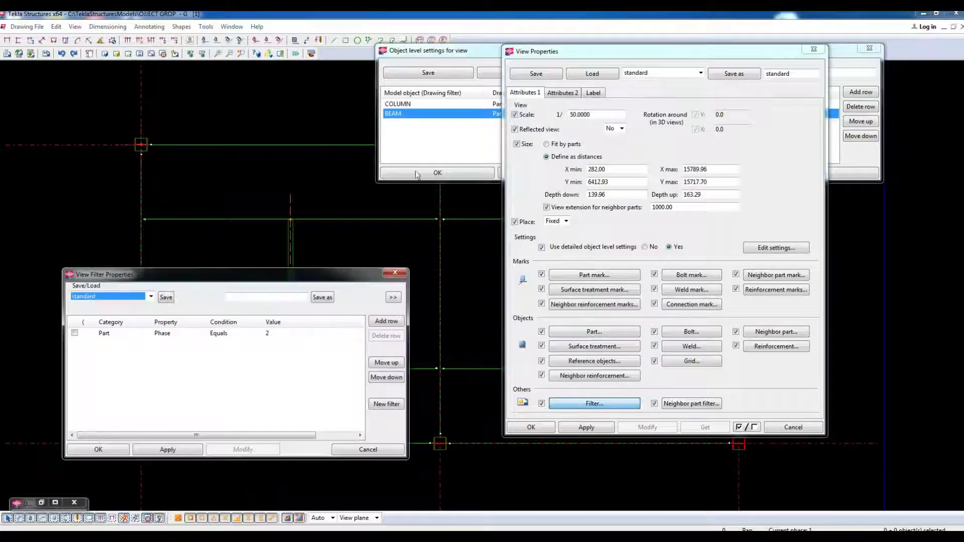
{"action": "left_click", "coordinate": [111, 297]}
{"action": "left_click", "coordinate": [196, 394]}
{"action": "left_click", "coordinate": [75, 333]}
{"action": "left_click", "coordinate": [75, 334]}
{"action": "left_click", "coordinate": [180, 333]}
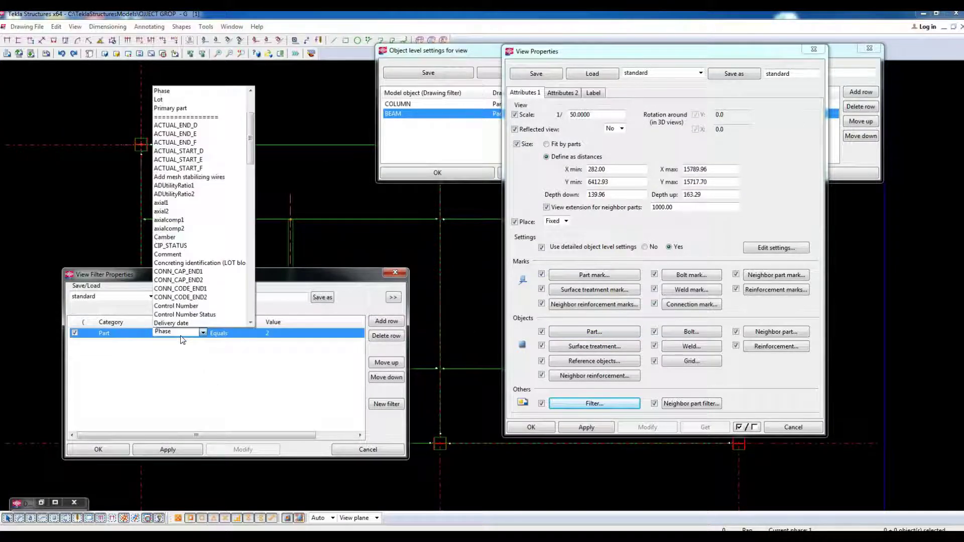
{"action": "scroll", "coordinate": [191, 105], "scroll_direction": "up", "scroll_amount": 2}
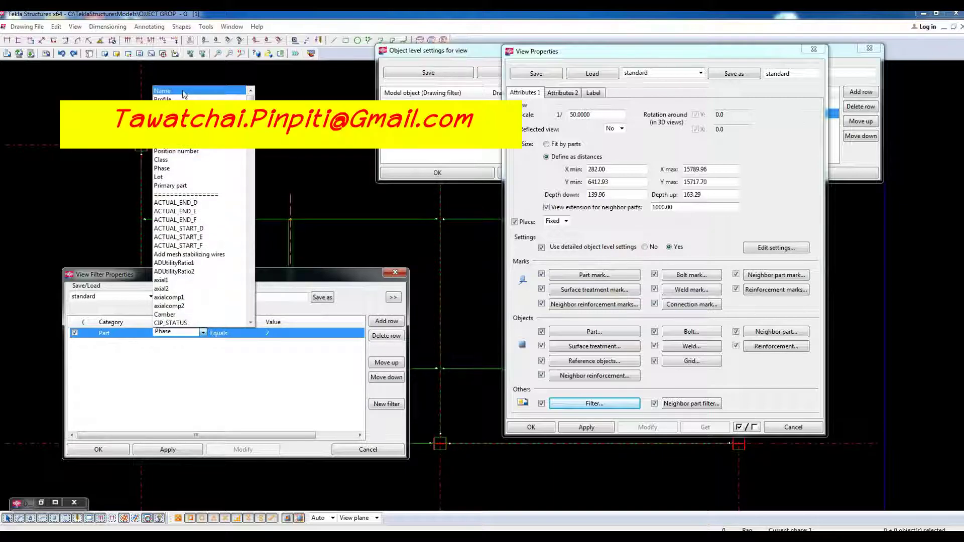
{"action": "left_click", "coordinate": [168, 126]}
- Set the Name rule's value to CHANNEL by picking the short vertical member between the beams in the drawing
{"action": "left_click", "coordinate": [301, 333]}
{"action": "left_click", "coordinate": [301, 333]}
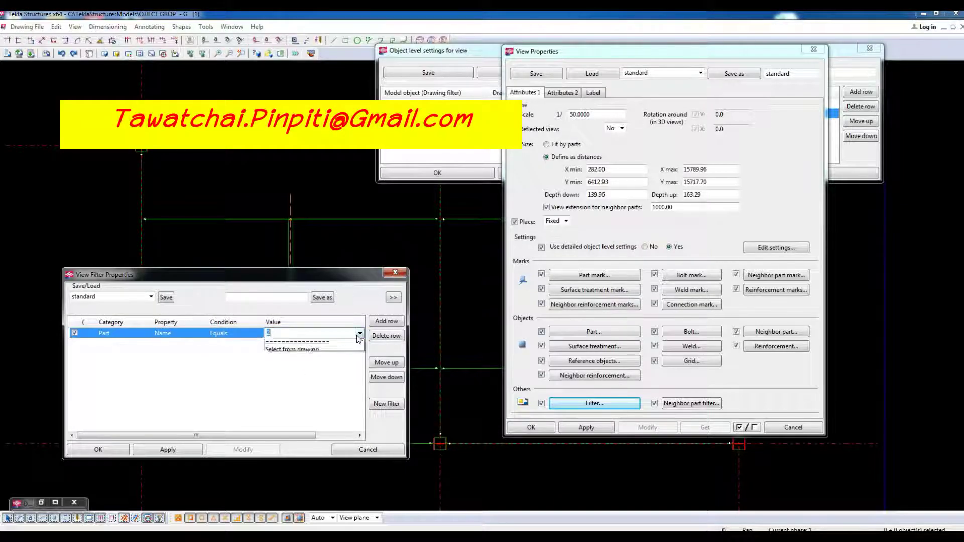
{"action": "left_click", "coordinate": [302, 366]}
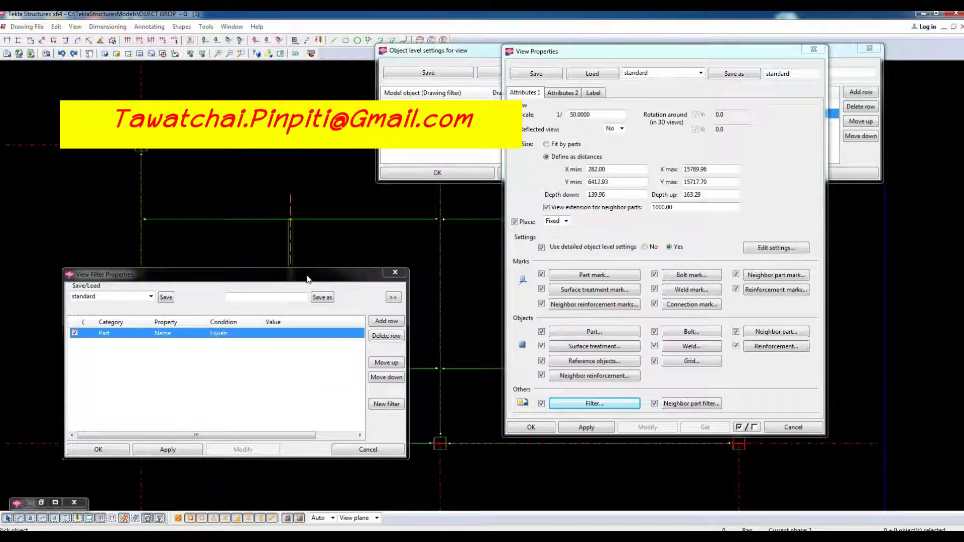
{"action": "left_click", "coordinate": [290, 268]}
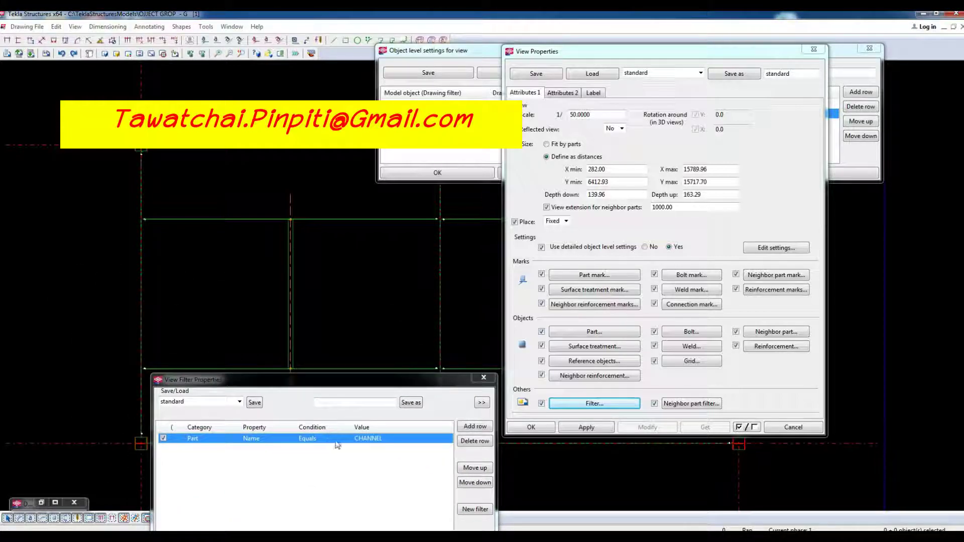
- Save the view filter under the name Channel and move its dialog clear of the plan
{"action": "left_click", "coordinate": [332, 402]}
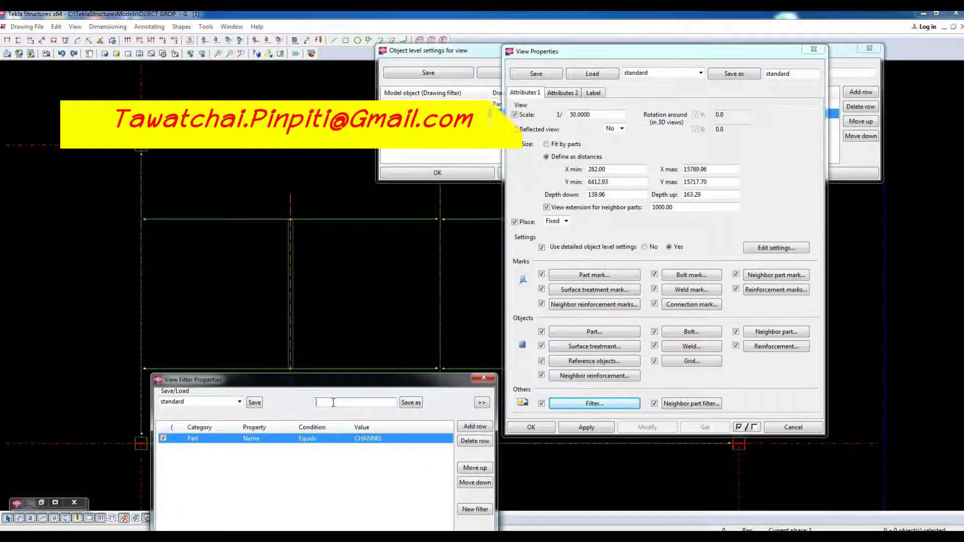
{"action": "type", "text": "Ch"}
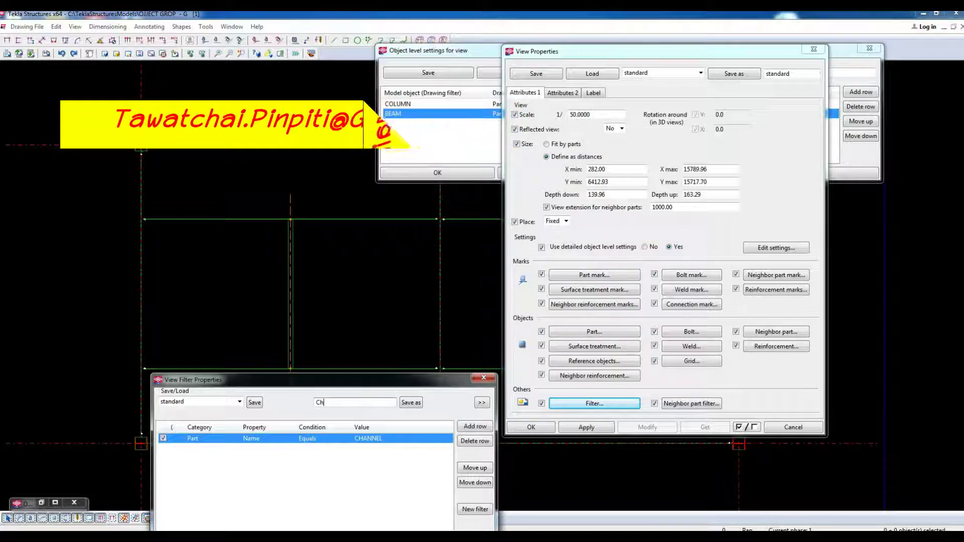
{"action": "type", "text": "a"}
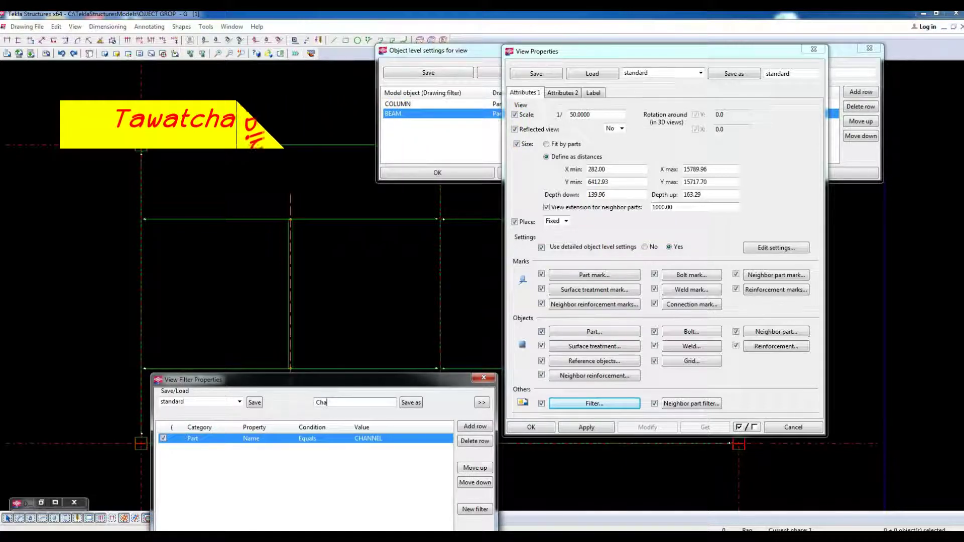
{"action": "type", "text": "nnel"}
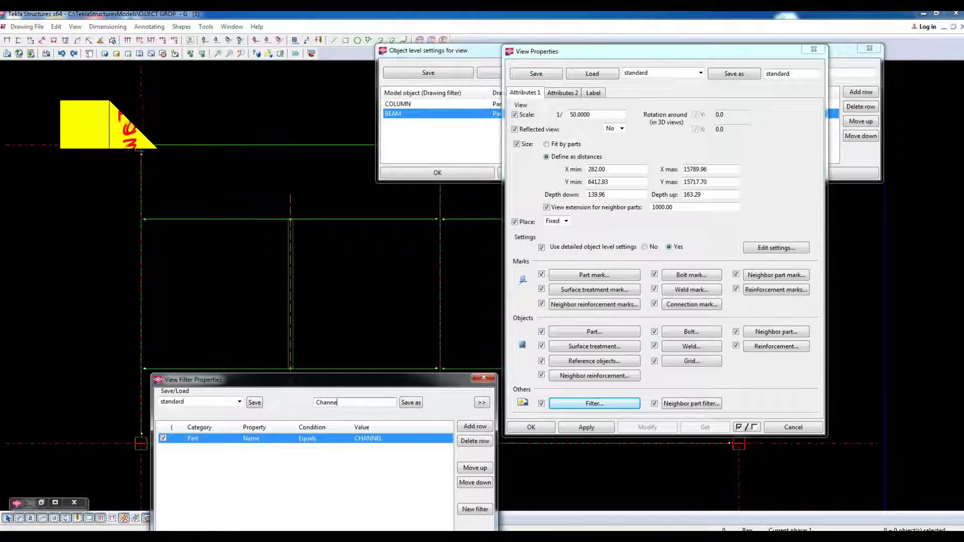
{"action": "left_click", "coordinate": [410, 402]}
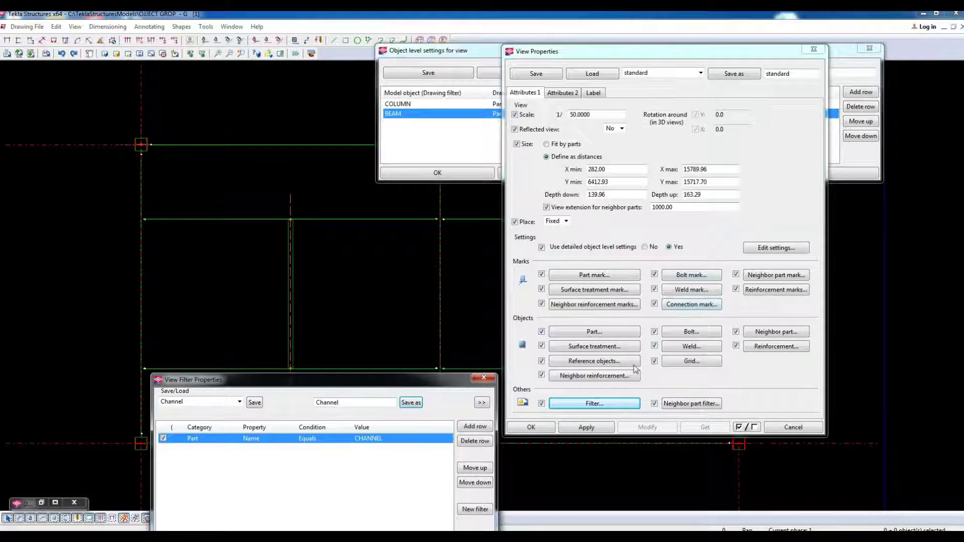
{"action": "left_click_drag", "start_coordinate": [382, 379], "coordinate": [256, 185]}
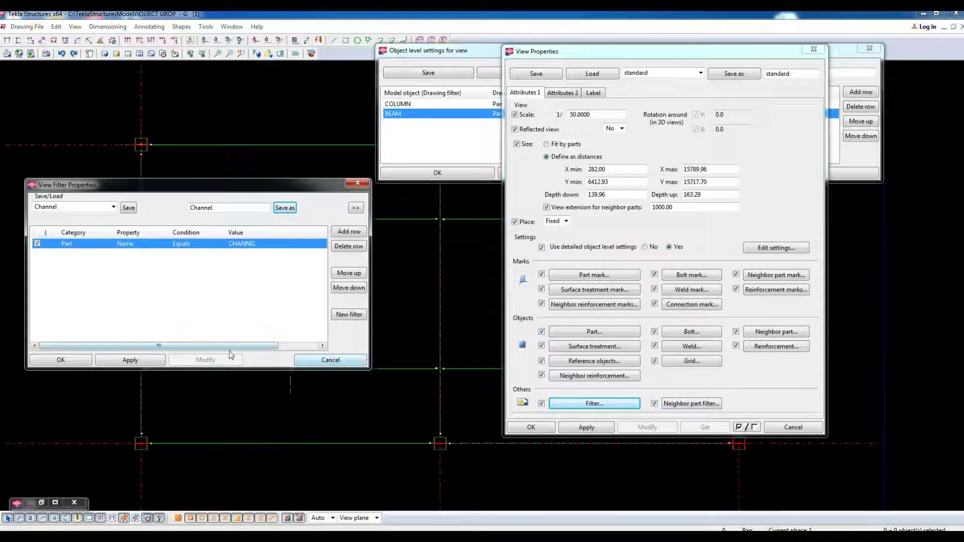
- Close the filter dialog, open the view's part properties and review the part representation choices and line appearance
{"action": "left_click", "coordinate": [326, 361]}
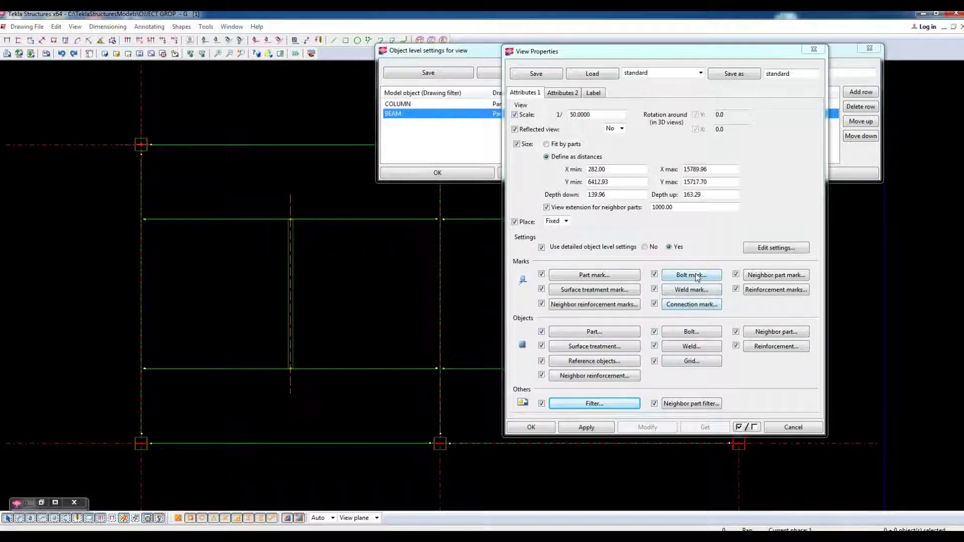
{"action": "left_click", "coordinate": [594, 331]}
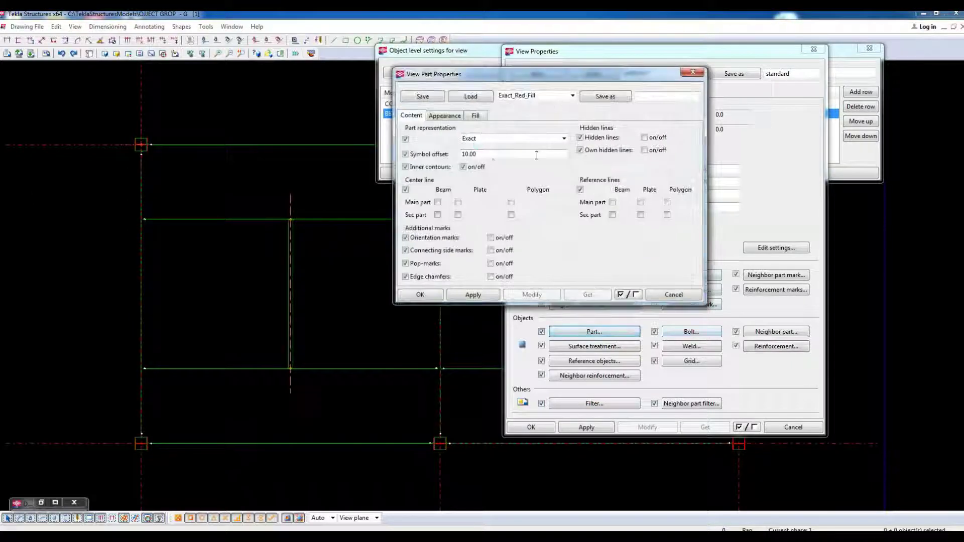
{"action": "left_click", "coordinate": [501, 139]}
{"action": "left_click", "coordinate": [499, 139]}
{"action": "left_click", "coordinate": [444, 115]}
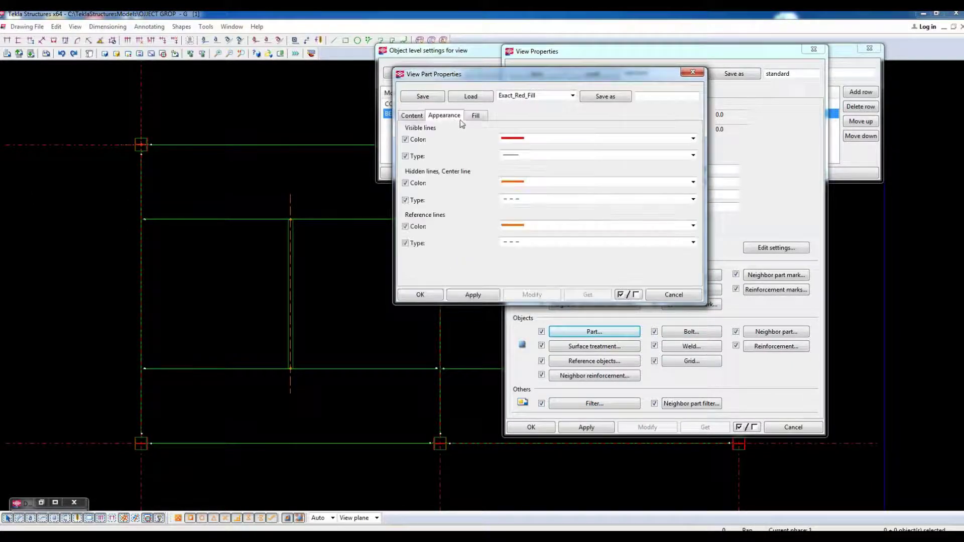
{"action": "left_click", "coordinate": [413, 116]}
{"action": "left_click", "coordinate": [492, 139]}
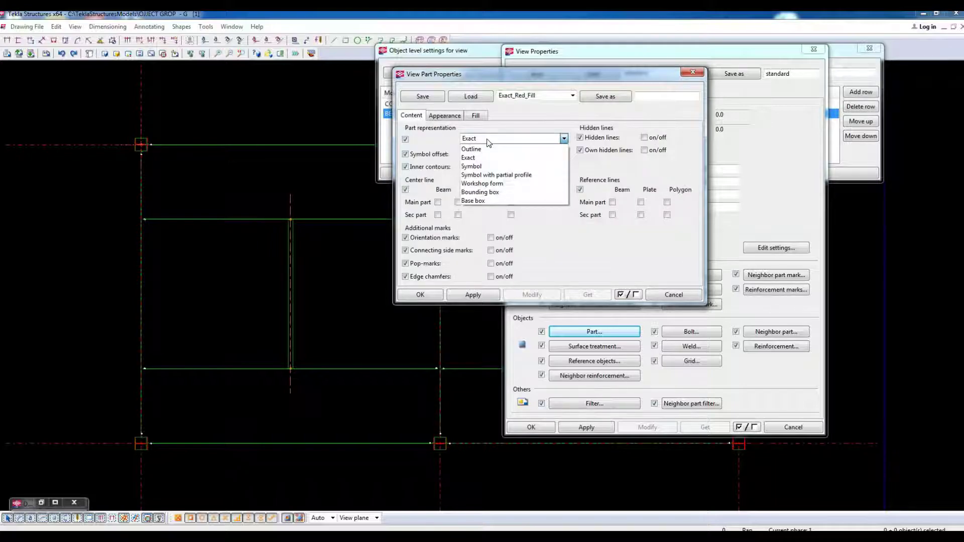
{"action": "left_click", "coordinate": [489, 170]}
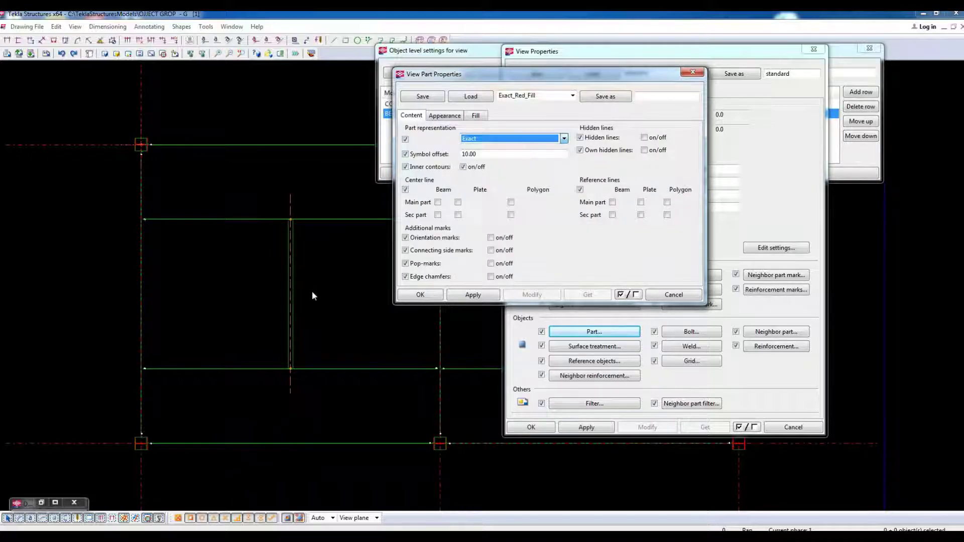
- Modify the short vertical channel to Outline representation with hidden and own hidden lines on, center and reference lines off
{"action": "double_click", "coordinate": [289, 250]}
{"action": "left_click", "coordinate": [645, 153]}
{"action": "left_click", "coordinate": [648, 161]}
{"action": "left_click", "coordinate": [626, 204]}
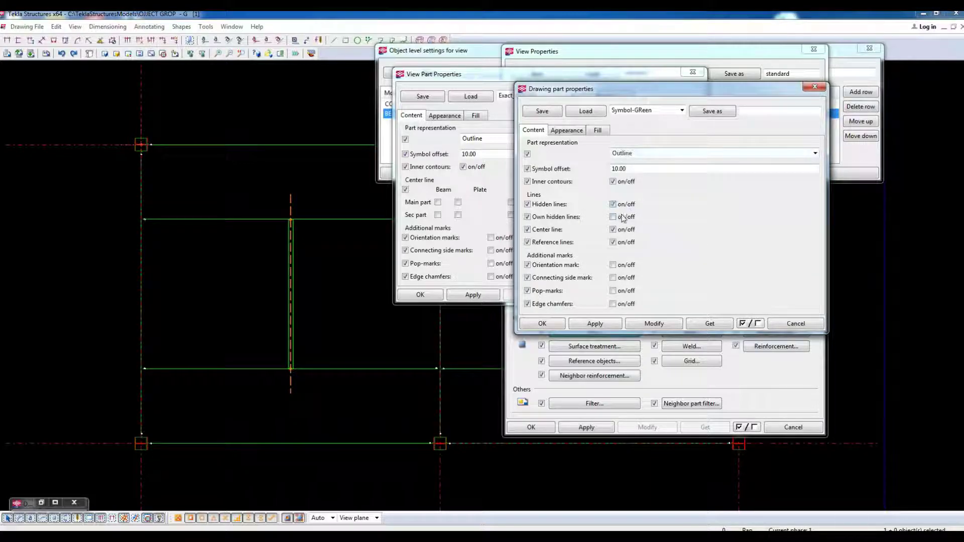
{"action": "left_click", "coordinate": [623, 244]}
{"action": "left_click", "coordinate": [613, 229]}
{"action": "left_click", "coordinate": [650, 323]}
{"action": "scroll", "coordinate": [284, 241], "scroll_direction": "up", "scroll_amount": 10}
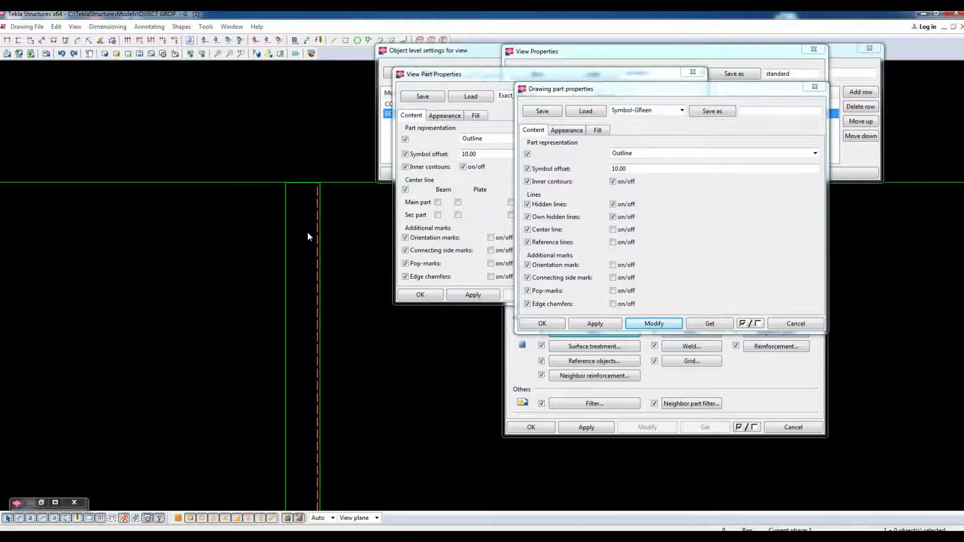
{"action": "scroll", "coordinate": [298, 279], "scroll_direction": "down", "scroll_amount": 5}
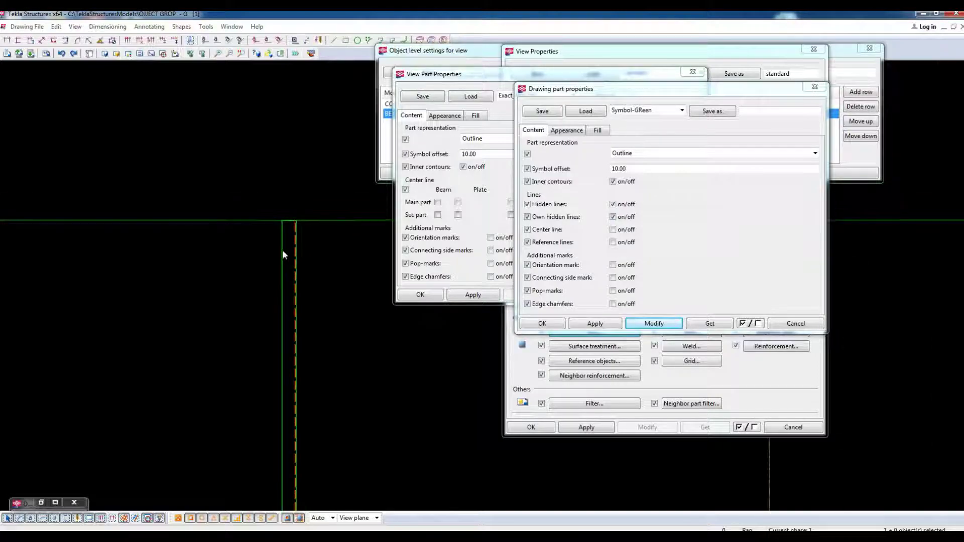
- Try the Bounding box representation on the selected channel
{"action": "left_click", "coordinate": [667, 152]}
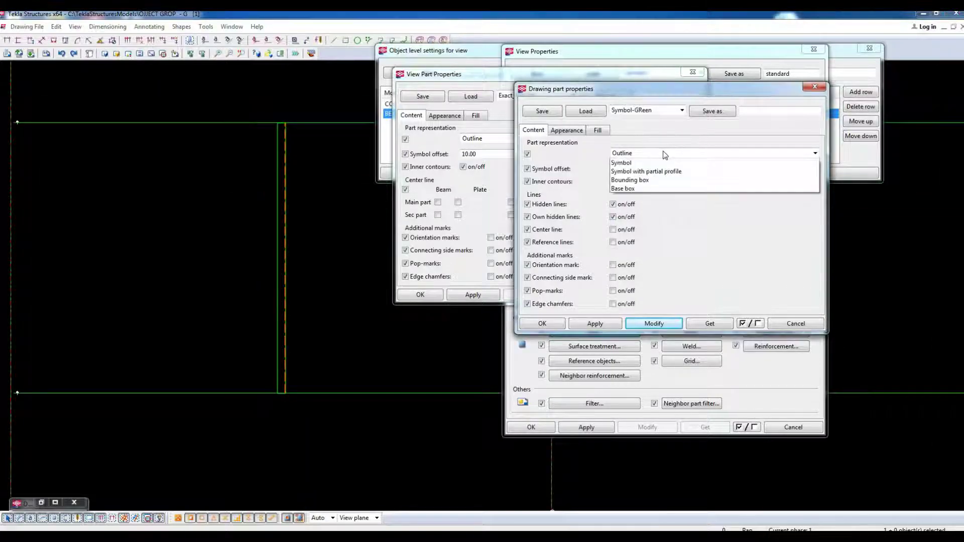
{"action": "left_click", "coordinate": [652, 209]}
{"action": "left_click", "coordinate": [658, 324]}
- Apply the Symbol with partial profile representation to the channel, inspect it in the plan and close its part properties
{"action": "left_click", "coordinate": [644, 154]}
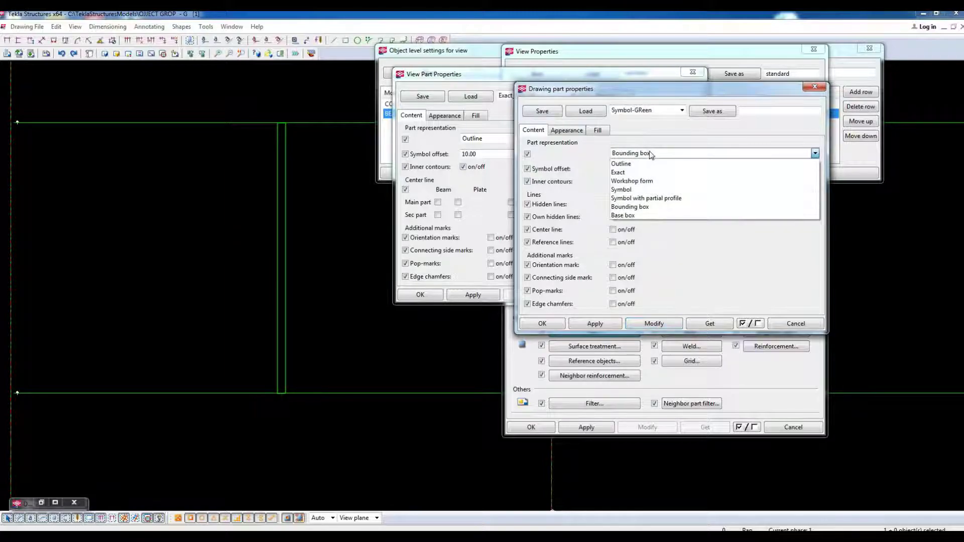
{"action": "left_click", "coordinate": [647, 199]}
{"action": "left_click", "coordinate": [654, 324]}
{"action": "scroll", "coordinate": [366, 286], "scroll_direction": "down", "scroll_amount": 2}
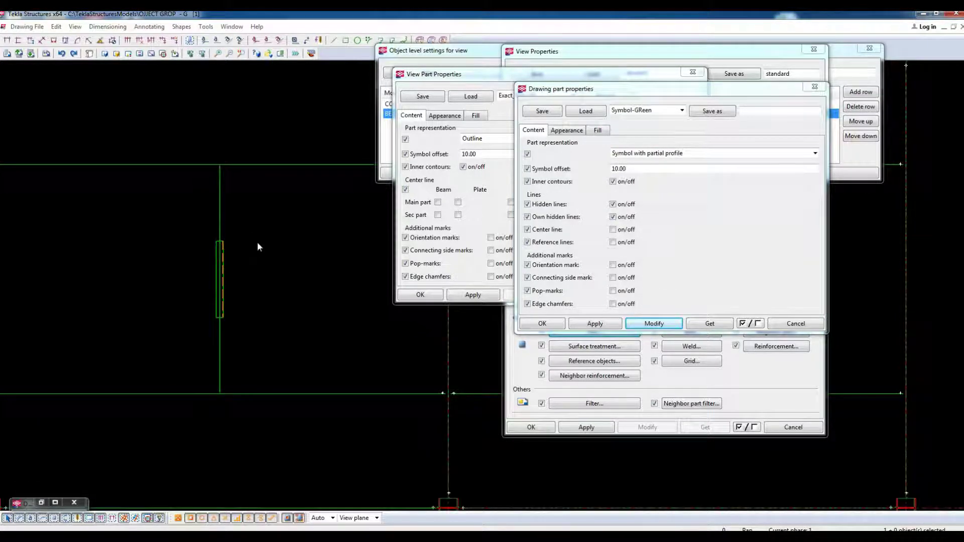
{"action": "scroll", "coordinate": [235, 248], "scroll_direction": "up", "scroll_amount": 3}
{"action": "middle_click_drag", "start_coordinate": [206, 289], "coordinate": [273, 215]}
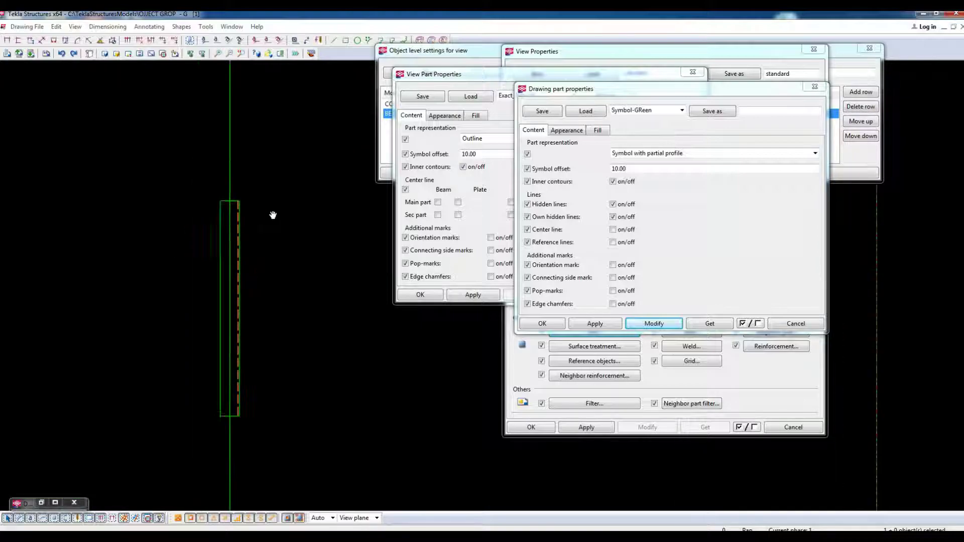
{"action": "scroll", "coordinate": [260, 251], "scroll_direction": "down", "scroll_amount": 2}
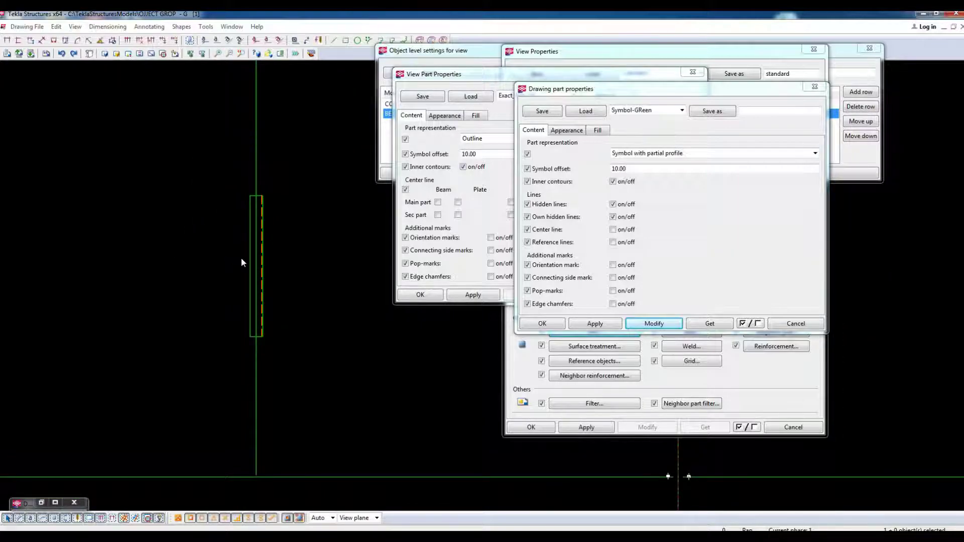
{"action": "left_click", "coordinate": [781, 323]}
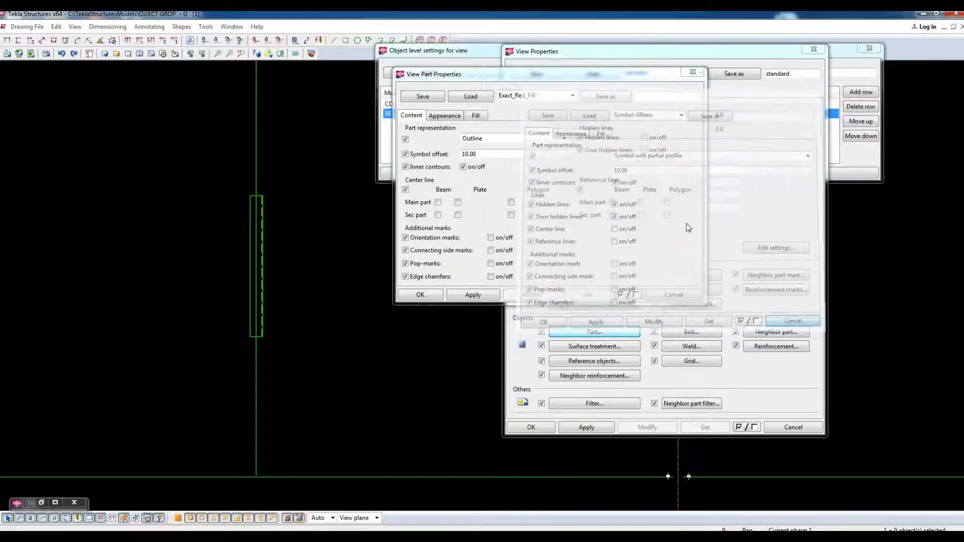
- In the view's part properties, set the representation to Symbol with partial profile and turn on hidden and own hidden lines
{"action": "left_click", "coordinate": [615, 330]}
{"action": "key", "text": "Down"}
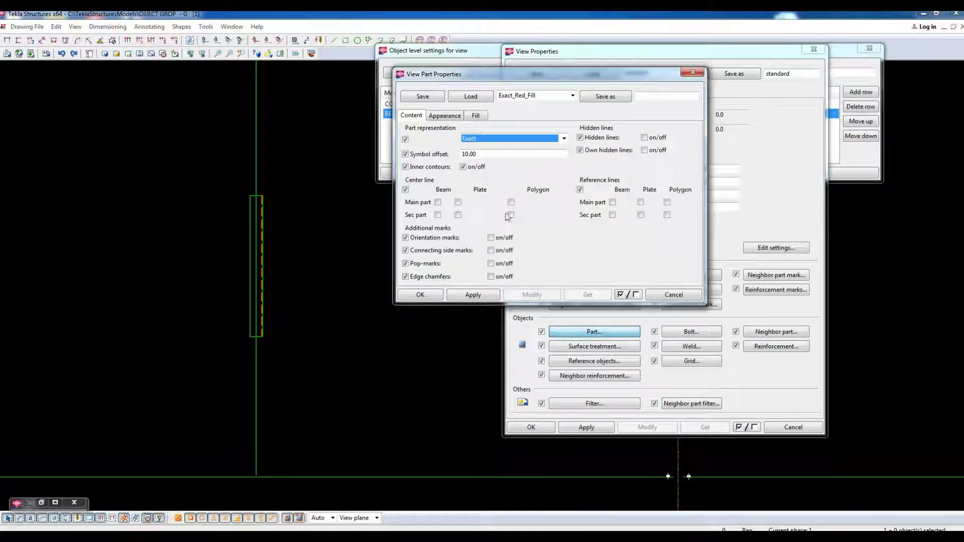
{"action": "left_click", "coordinate": [489, 138]}
{"action": "left_click", "coordinate": [524, 174]}
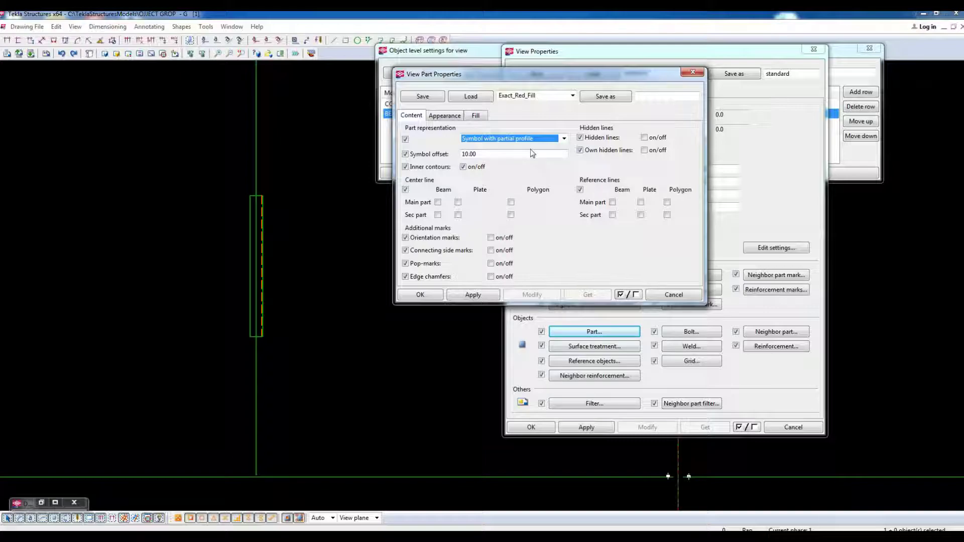
{"action": "left_click", "coordinate": [644, 137]}
{"action": "left_click", "coordinate": [644, 149]}
- Set the visible lines to solid yellow and the hidden and center line color to yellow, and apply the changes
{"action": "left_click", "coordinate": [445, 115]}
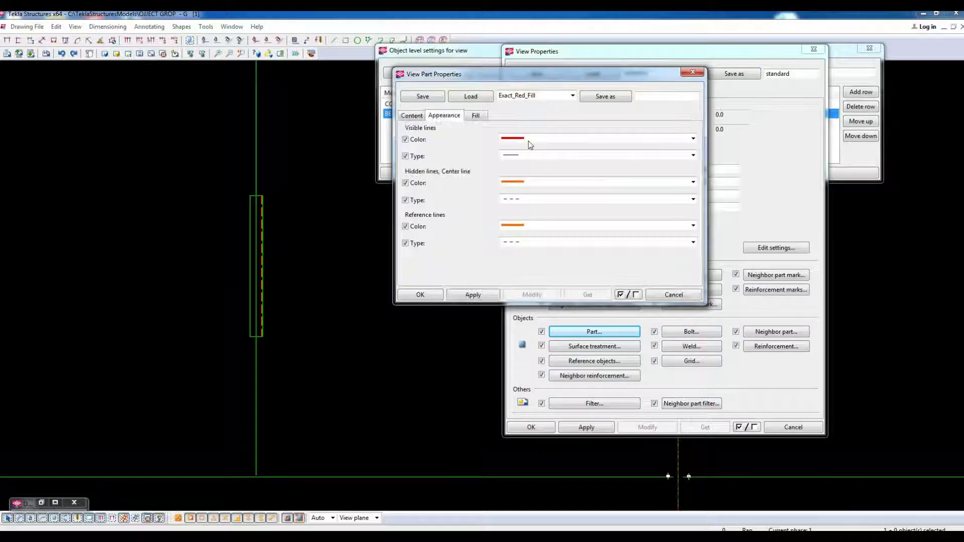
{"action": "left_click", "coordinate": [529, 140]}
{"action": "left_click", "coordinate": [524, 193]}
{"action": "left_click", "coordinate": [527, 157]}
{"action": "left_click", "coordinate": [538, 173]}
{"action": "left_click", "coordinate": [529, 183]}
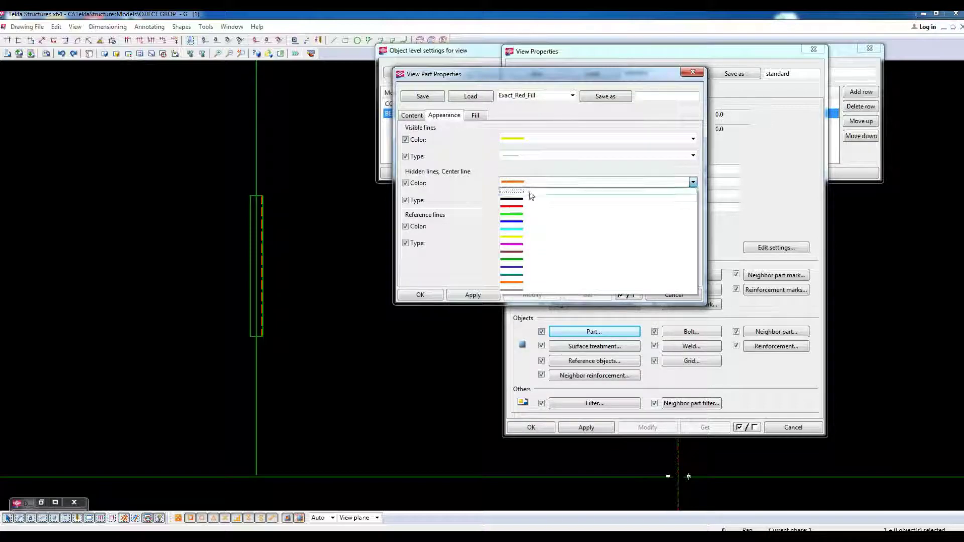
{"action": "left_click", "coordinate": [518, 237]}
{"action": "left_click", "coordinate": [472, 296]}
- Save the view part properties as SB-W-PP and close their dialog
{"action": "left_click", "coordinate": [412, 115]}
{"action": "left_click", "coordinate": [653, 95]}
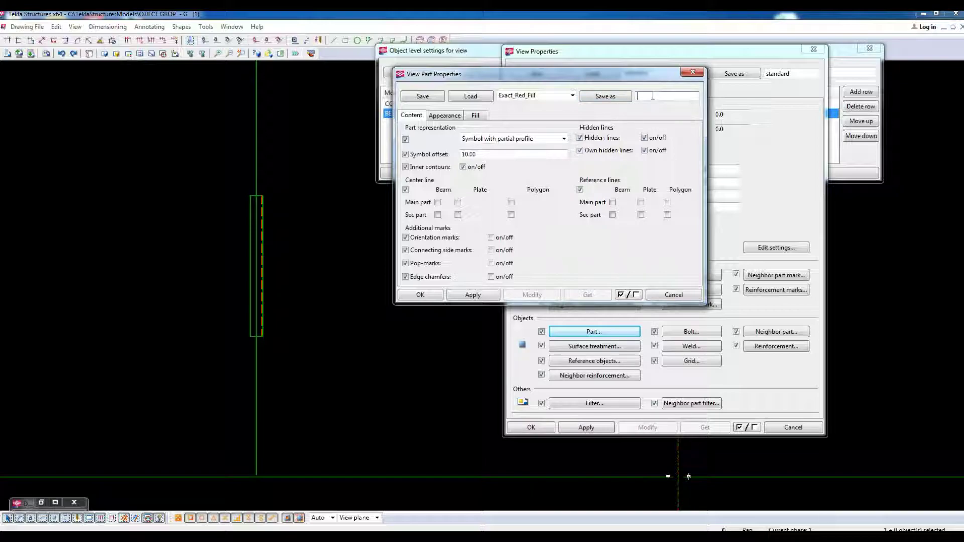
{"action": "type", "text": "S"}
{"action": "left_click", "coordinate": [616, 96]}
{"action": "left_click", "coordinate": [674, 295]}
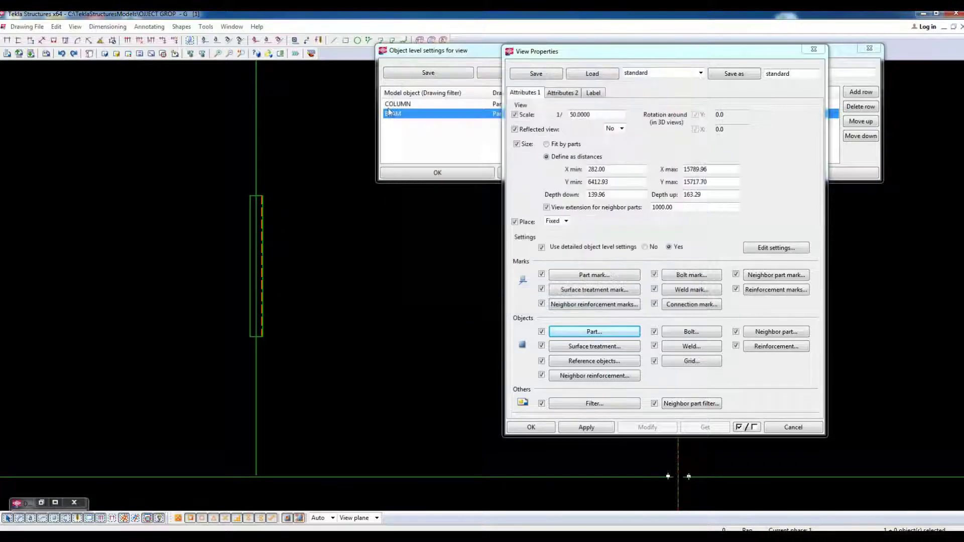
- Add a third row to the object level settings using the Channel filter with Part as the drawing object type
{"action": "left_click", "coordinate": [390, 112]}
{"action": "left_click", "coordinate": [861, 92]}
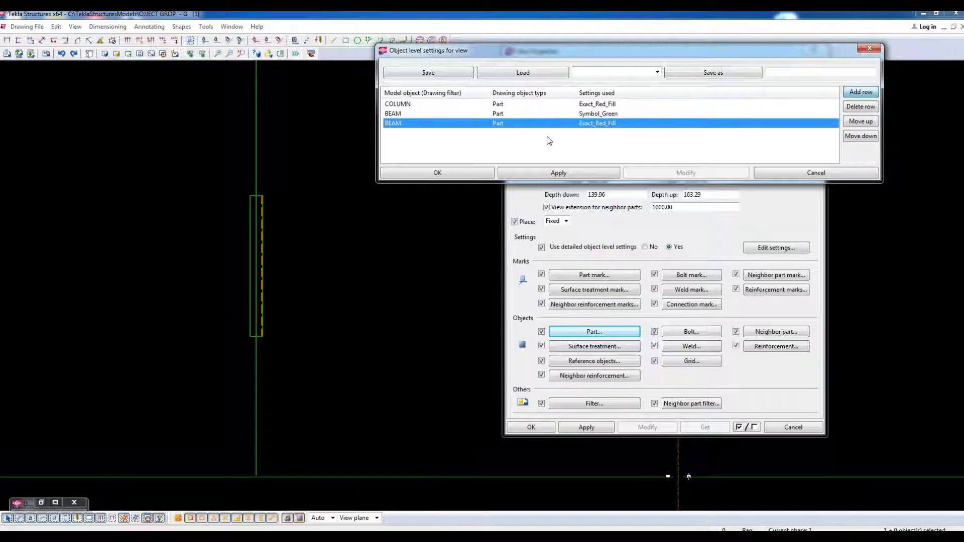
{"action": "left_click", "coordinate": [409, 124]}
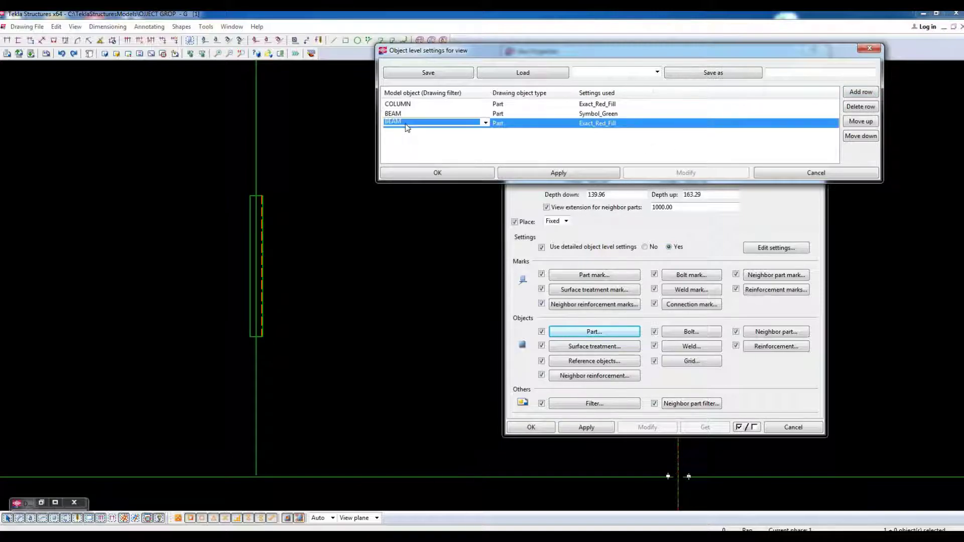
{"action": "left_click", "coordinate": [413, 124]}
{"action": "left_click", "coordinate": [400, 145]}
{"action": "left_click", "coordinate": [508, 123]}
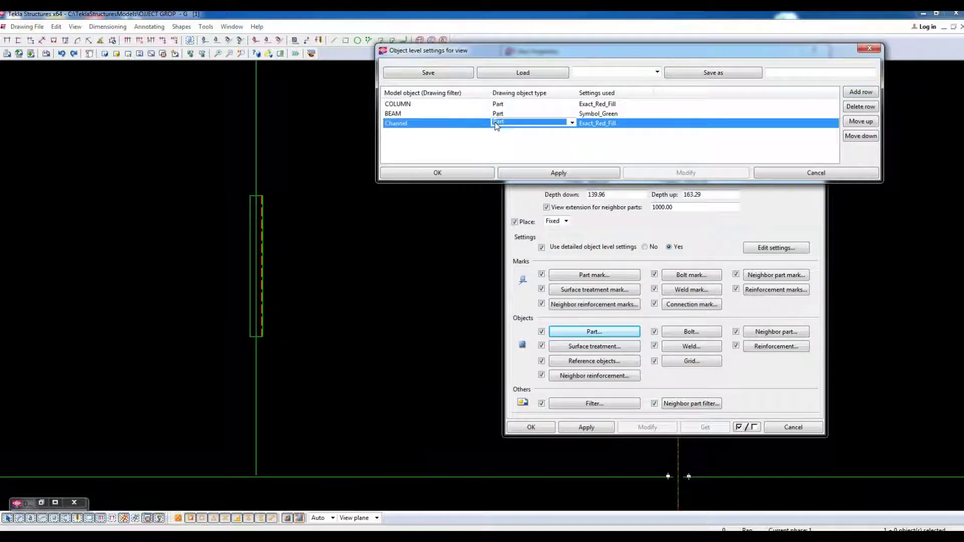
{"action": "left_click", "coordinate": [509, 123]}
{"action": "left_click", "coordinate": [507, 132]}
- Assign the SB-W-PP settings to the Channel row
{"action": "left_click", "coordinate": [609, 124]}
{"action": "left_click", "coordinate": [649, 117]}
{"action": "left_click", "coordinate": [649, 117]}
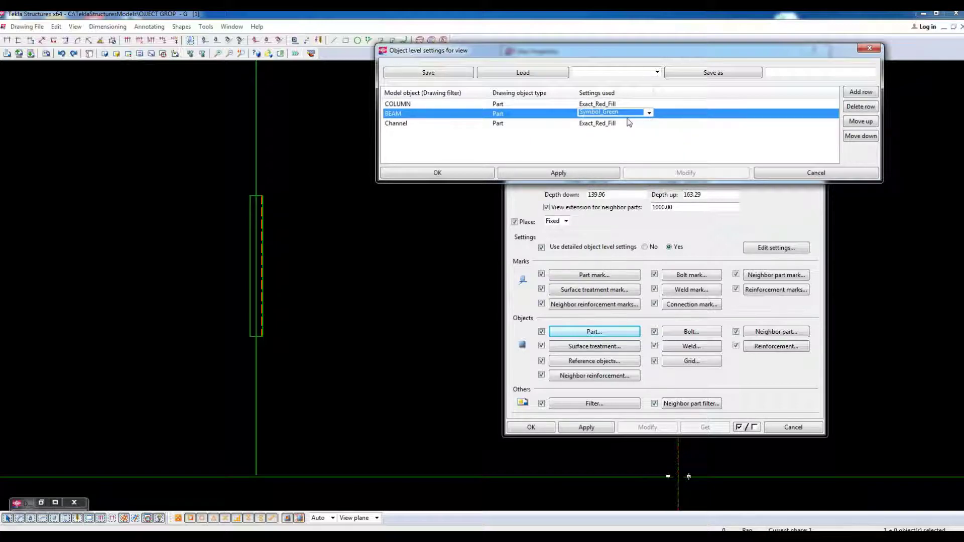
{"action": "left_click", "coordinate": [633, 123]}
{"action": "left_click", "coordinate": [631, 121]}
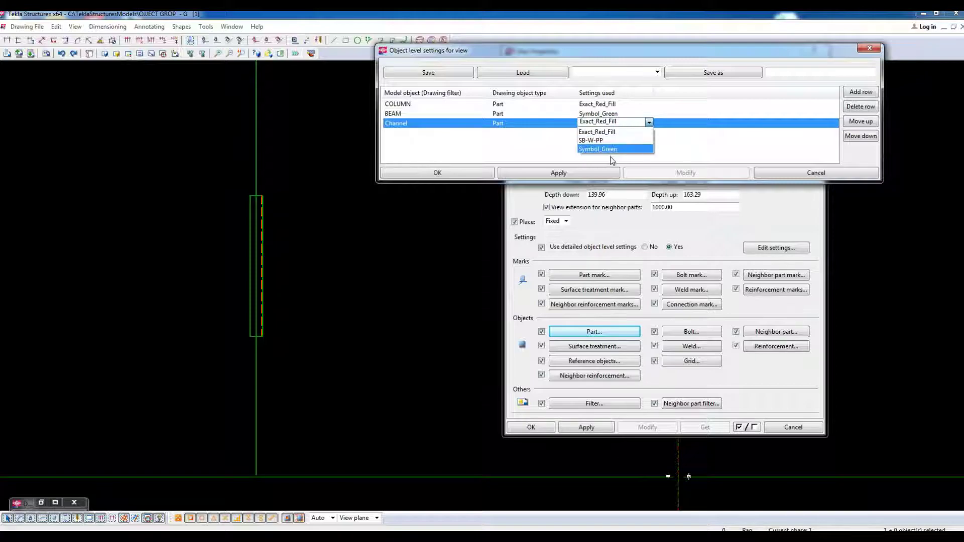
{"action": "left_click", "coordinate": [605, 141]}
- Select the plan view's frame and apply the object level settings to it
{"action": "scroll", "coordinate": [372, 286], "scroll_direction": "down", "scroll_amount": 3}
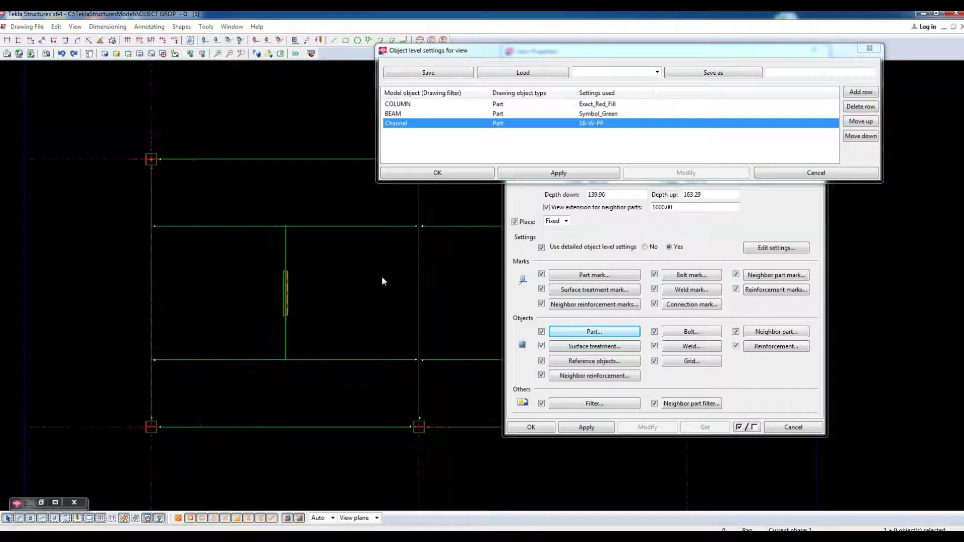
{"action": "left_click", "coordinate": [151, 139]}
{"action": "left_click", "coordinate": [685, 173]}
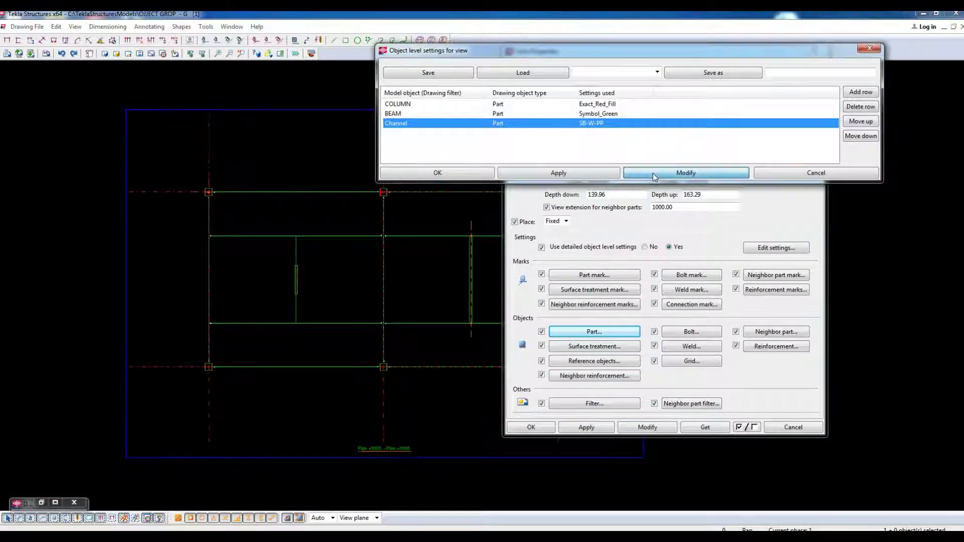
{"action": "middle_click_drag", "start_coordinate": [428, 242], "coordinate": [368, 300]}
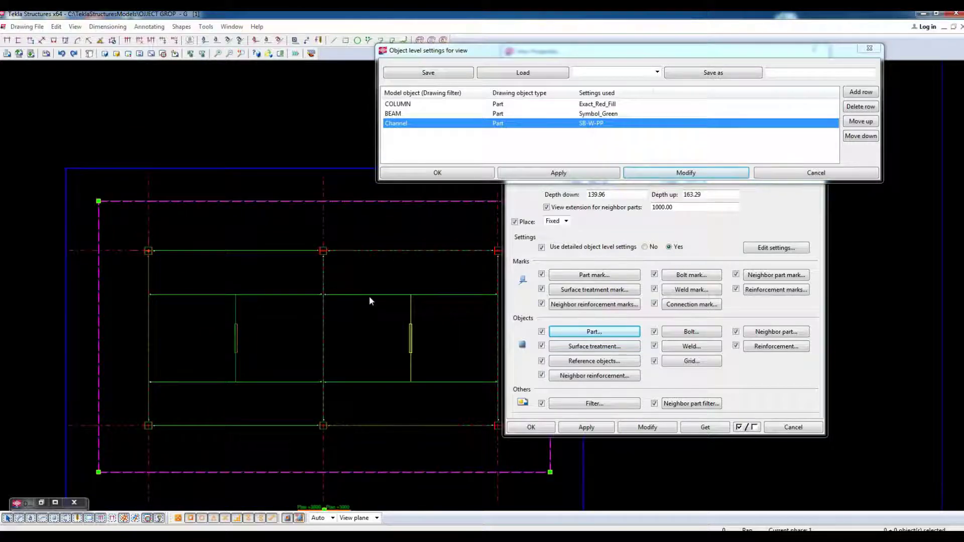
- Save the object level settings under the name style1
{"action": "left_click", "coordinate": [777, 73]}
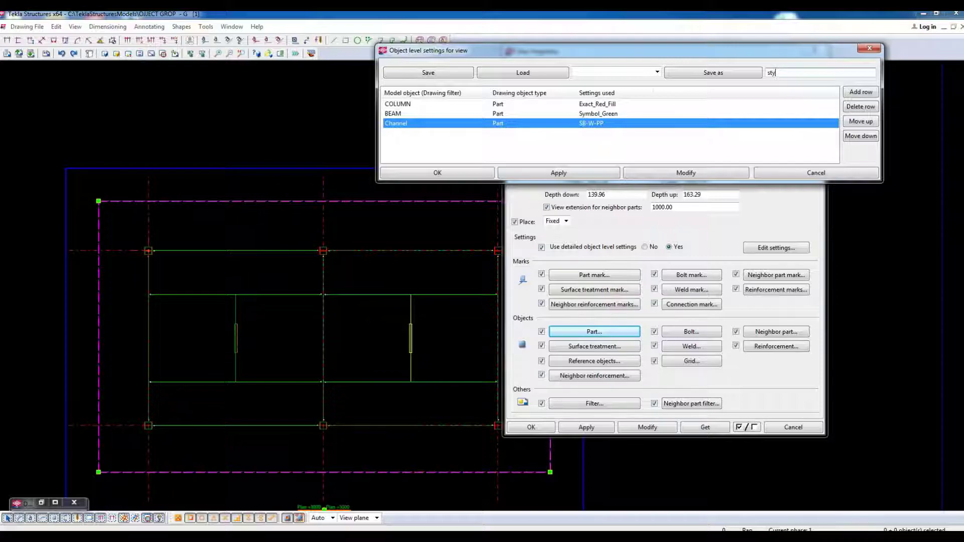
{"action": "type", "text": "style1"}
{"action": "left_click", "coordinate": [729, 73]}
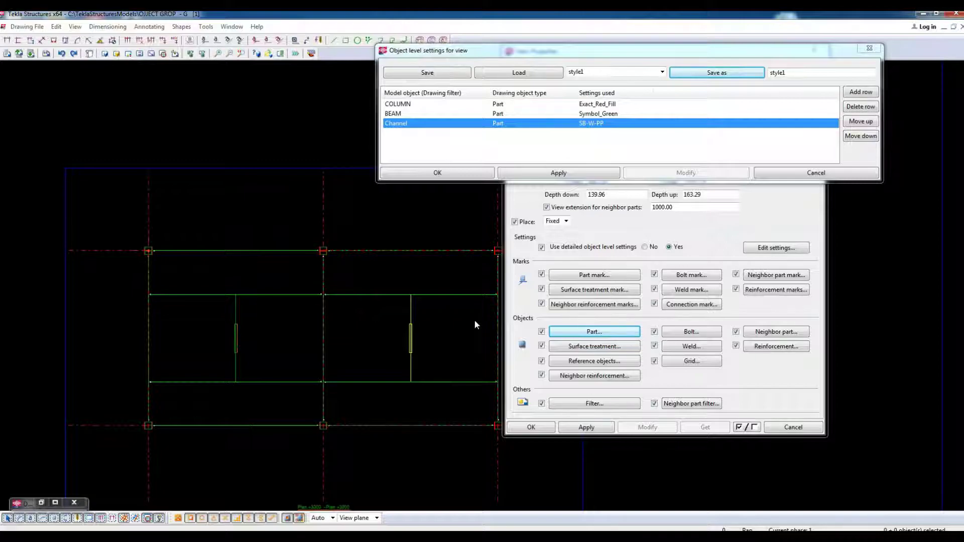
- Inspect a column up close, and open the view's part mark properties and add the Name element to the main part's mark
{"action": "scroll", "coordinate": [288, 216], "scroll_direction": "up", "scroll_amount": 6}
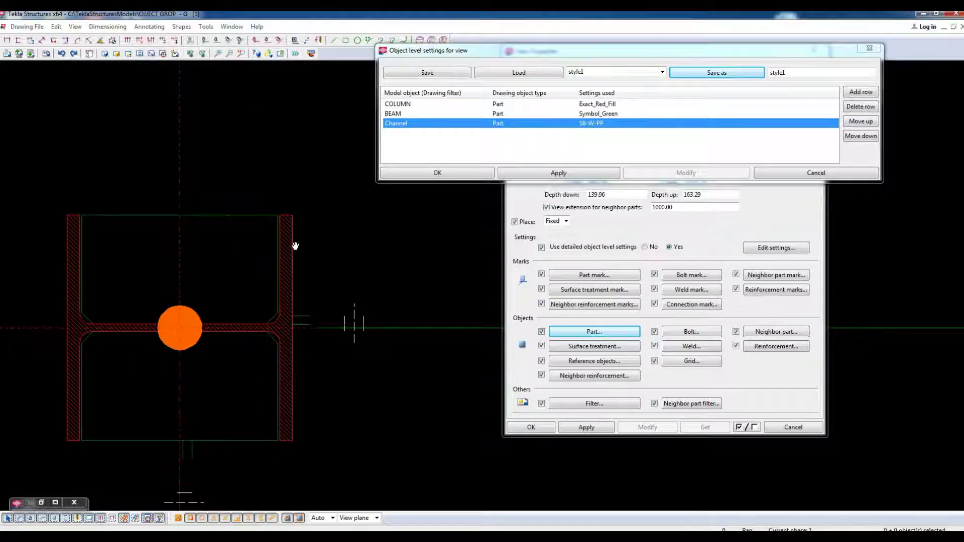
{"action": "scroll", "coordinate": [293, 242], "scroll_direction": "down", "scroll_amount": 4}
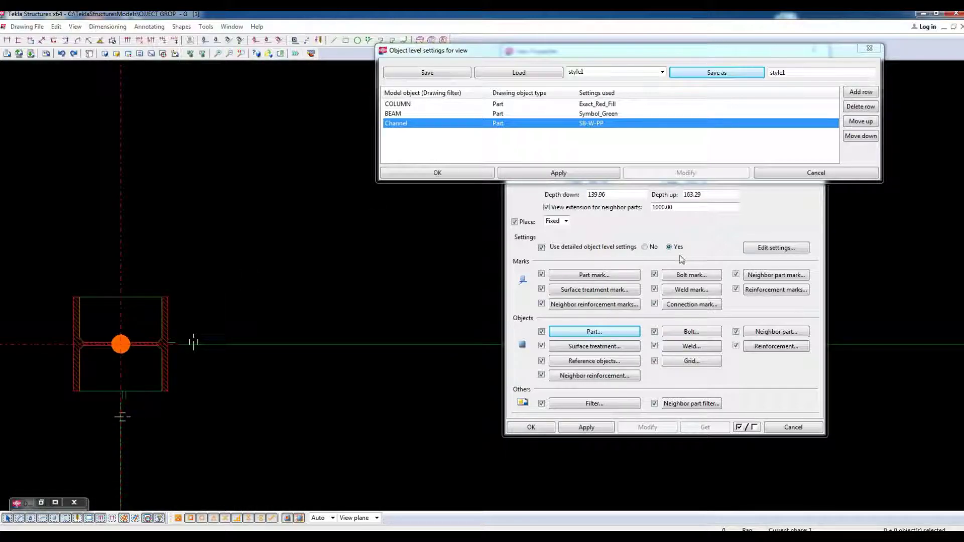
{"action": "left_click", "coordinate": [594, 275]}
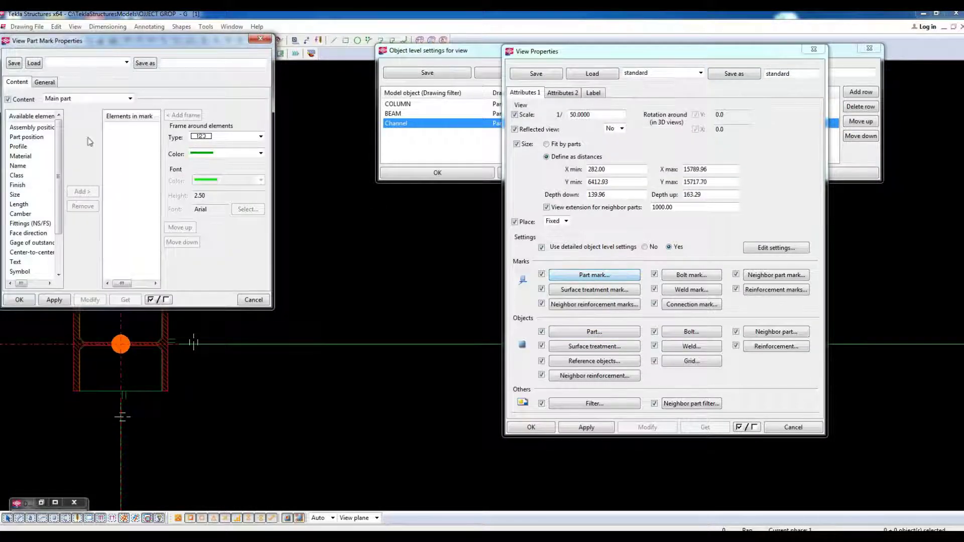
{"action": "left_click", "coordinate": [68, 99]}
{"action": "left_click", "coordinate": [64, 104]}
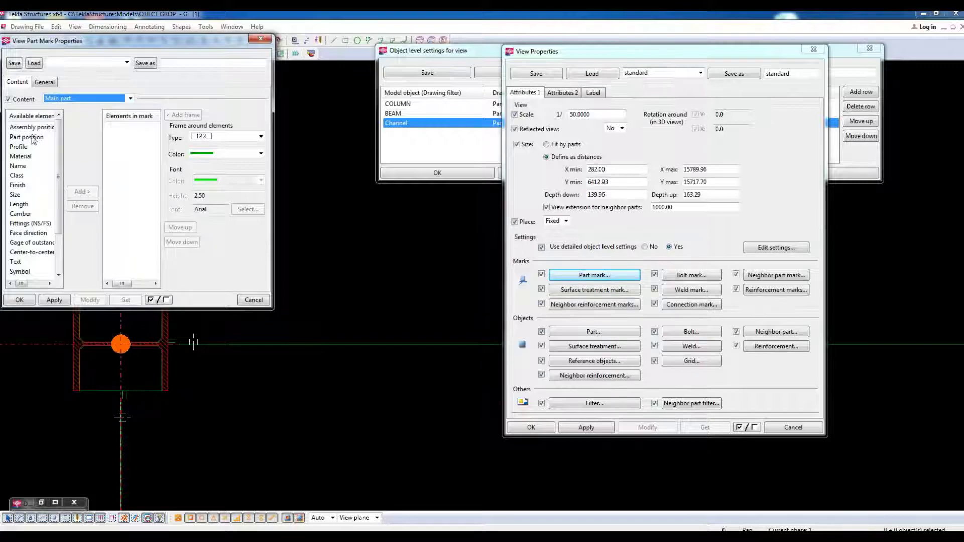
{"action": "left_click", "coordinate": [18, 147]}
{"action": "left_click", "coordinate": [17, 166]}
{"action": "left_click", "coordinate": [82, 191]}
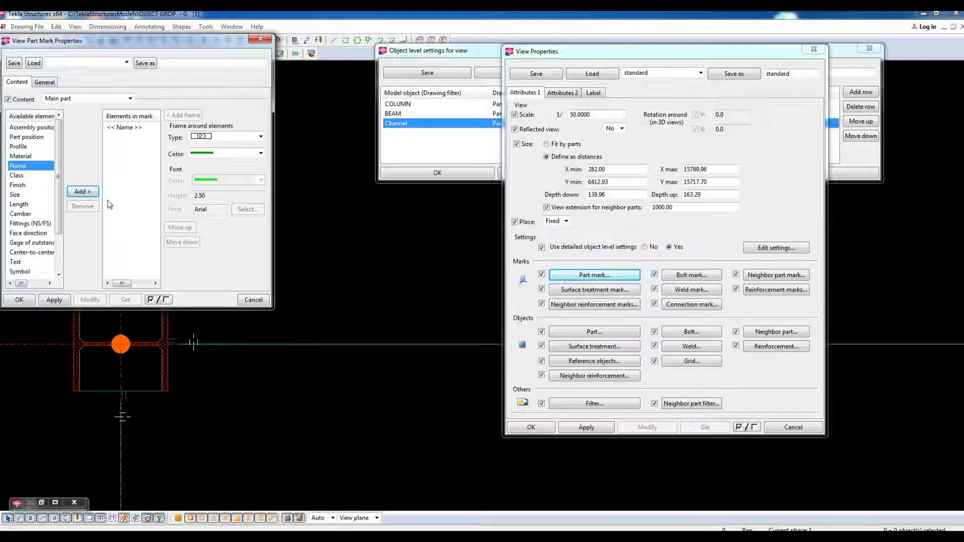
- Add a text element containing an opening parenthesis "(" to the main part's mark
{"action": "left_click", "coordinate": [125, 127]}
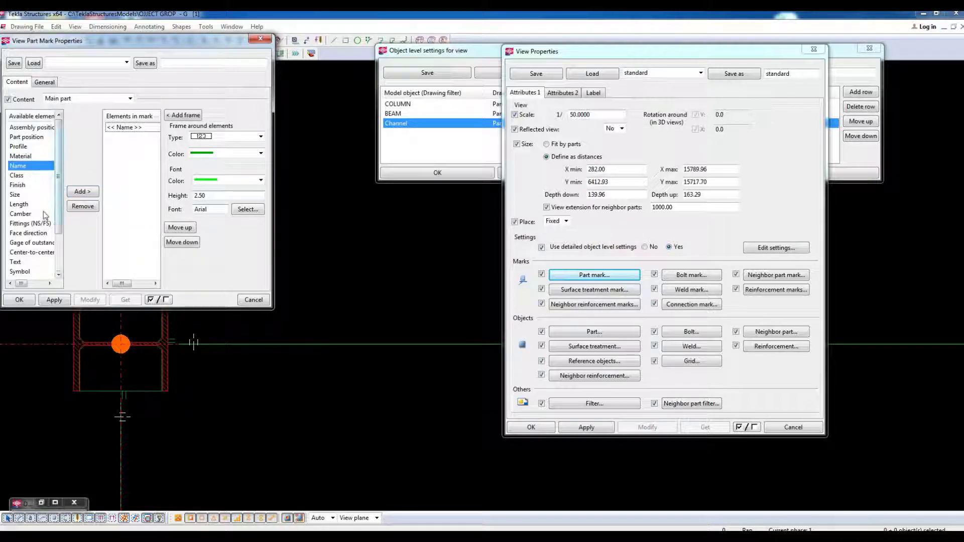
{"action": "left_click", "coordinate": [19, 262]}
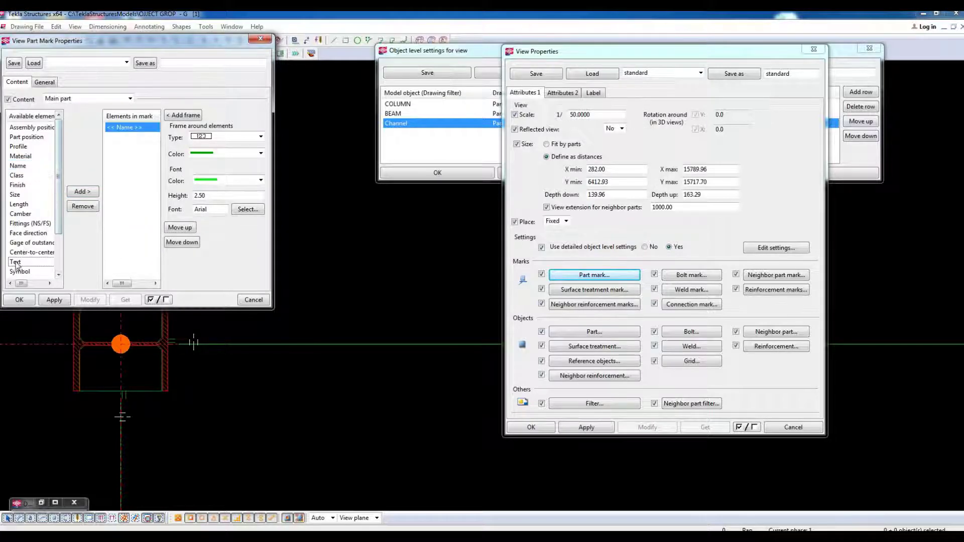
{"action": "left_click", "coordinate": [88, 192]}
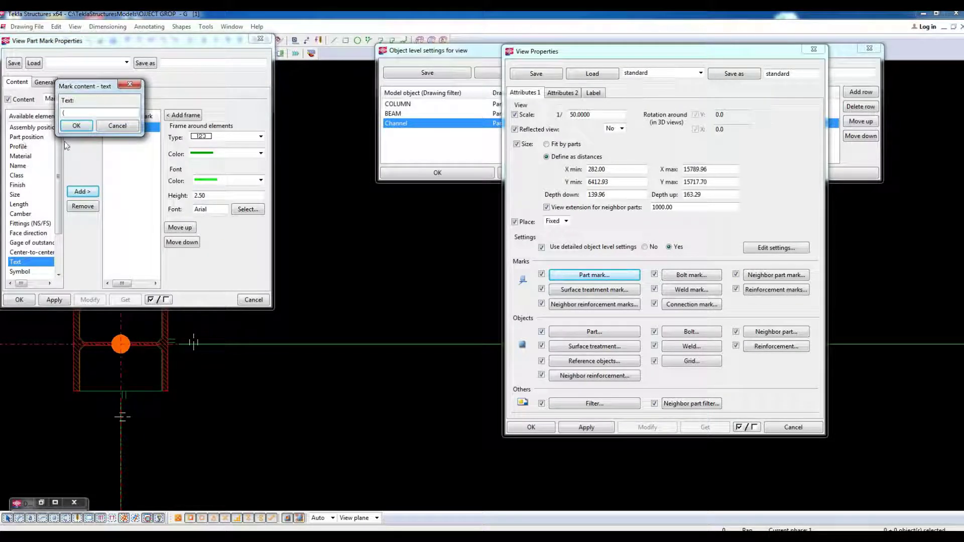
{"action": "type", "text": "("}
{"action": "key", "text": "Return"}
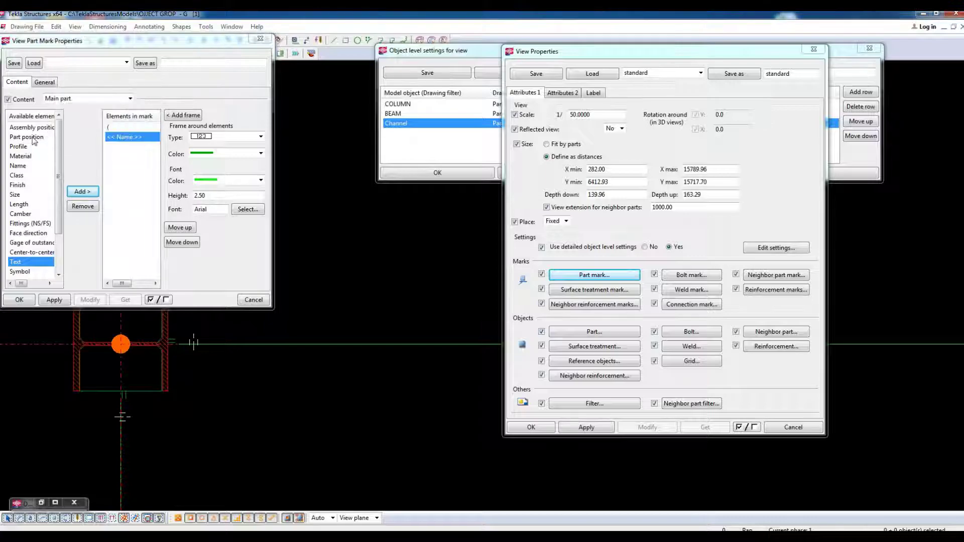
- Add the Profile element to the mark and order the contents as Name, opening parenthesis, Profile
{"action": "left_click", "coordinate": [80, 192]}
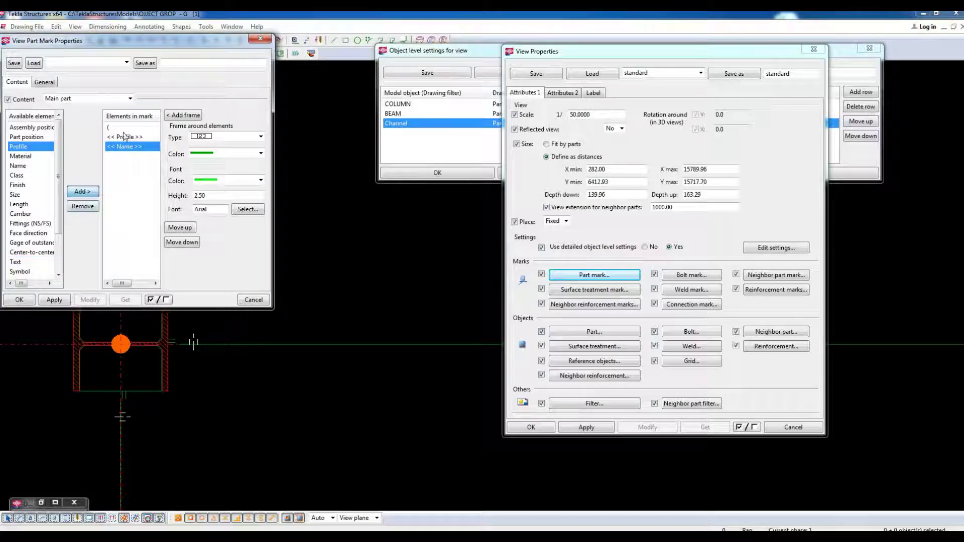
{"action": "left_click", "coordinate": [179, 227]}
{"action": "left_click", "coordinate": [114, 137]}
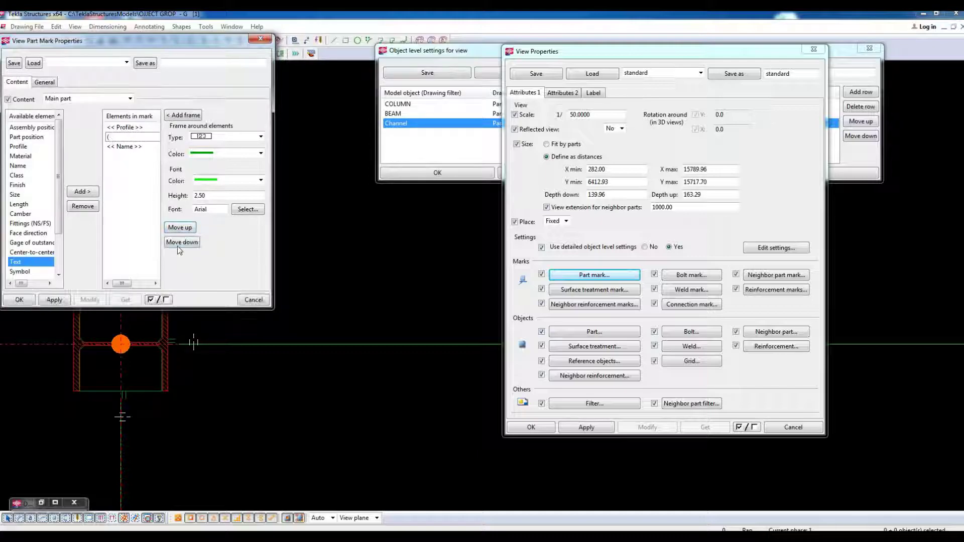
{"action": "left_click", "coordinate": [182, 242]}
{"action": "left_click", "coordinate": [128, 129]}
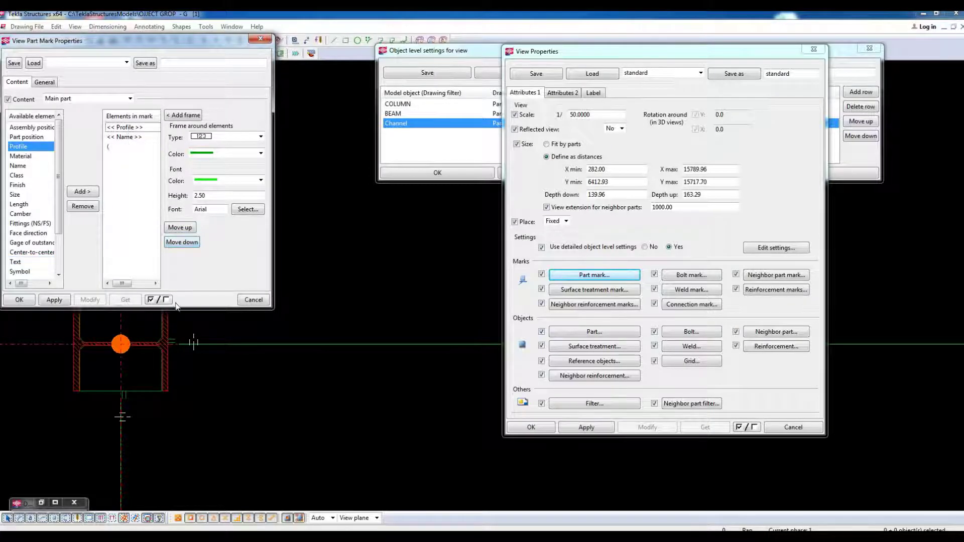
{"action": "left_click", "coordinate": [180, 242]}
{"action": "left_click", "coordinate": [181, 242]}
- Add a text element with a closing parenthesis ")" and place it after Profile in the mark
{"action": "scroll", "coordinate": [35, 226], "scroll_direction": "down", "scroll_amount": 2}
{"action": "left_click", "coordinate": [24, 214]}
{"action": "left_click", "coordinate": [81, 191]}
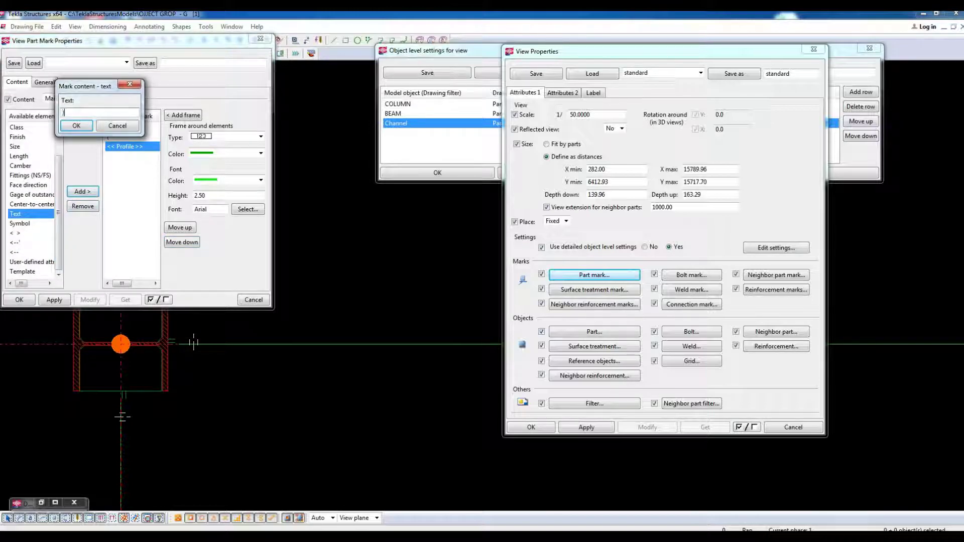
{"action": "type", "text": ")"}
{"action": "left_click", "coordinate": [75, 125]}
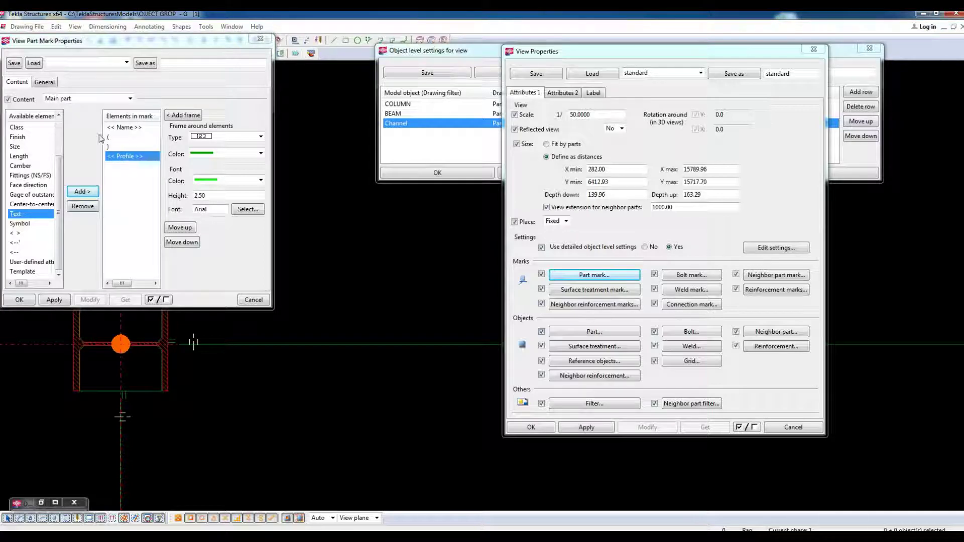
{"action": "left_click", "coordinate": [181, 242]}
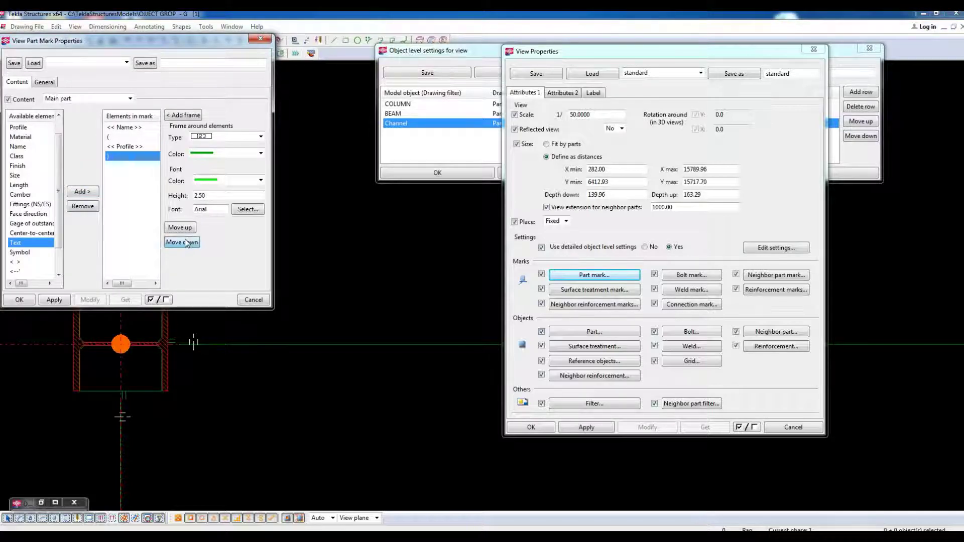
- Insert a "<--" element before and after Profile in the mark to remove the spaces around it
{"action": "scroll", "coordinate": [25, 267], "scroll_direction": "down", "scroll_amount": 1}
{"action": "left_click", "coordinate": [23, 252]}
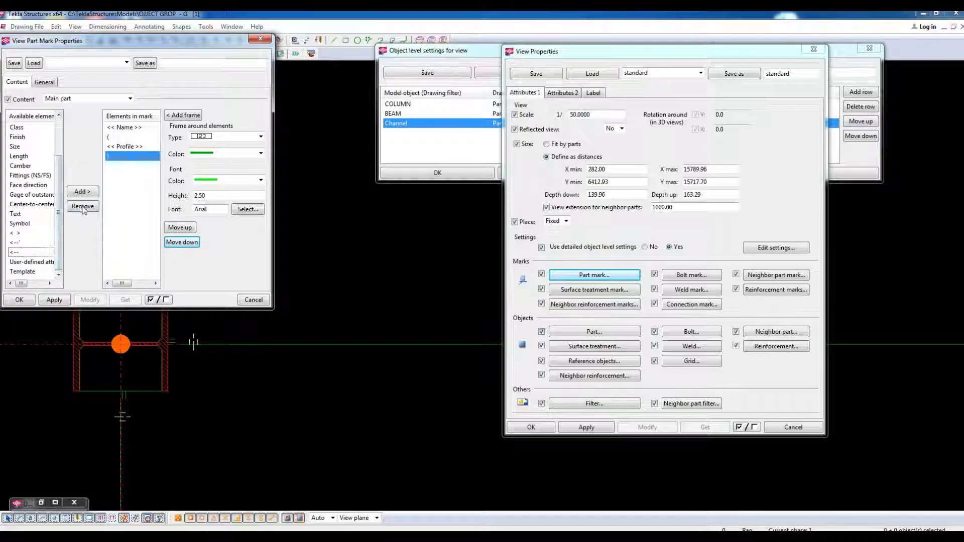
{"action": "left_click", "coordinate": [83, 191]}
{"action": "left_click", "coordinate": [123, 146]}
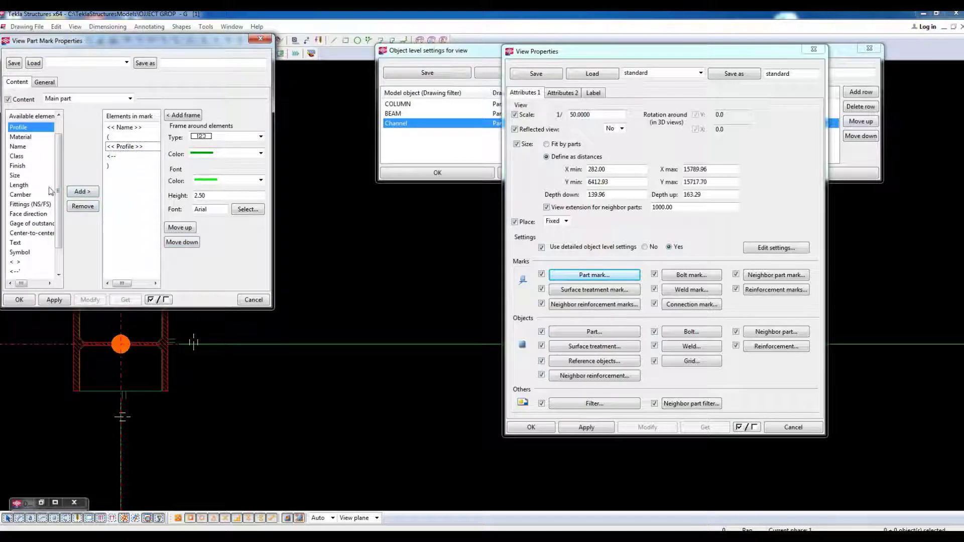
{"action": "scroll", "coordinate": [50, 246], "scroll_direction": "down", "scroll_amount": 1}
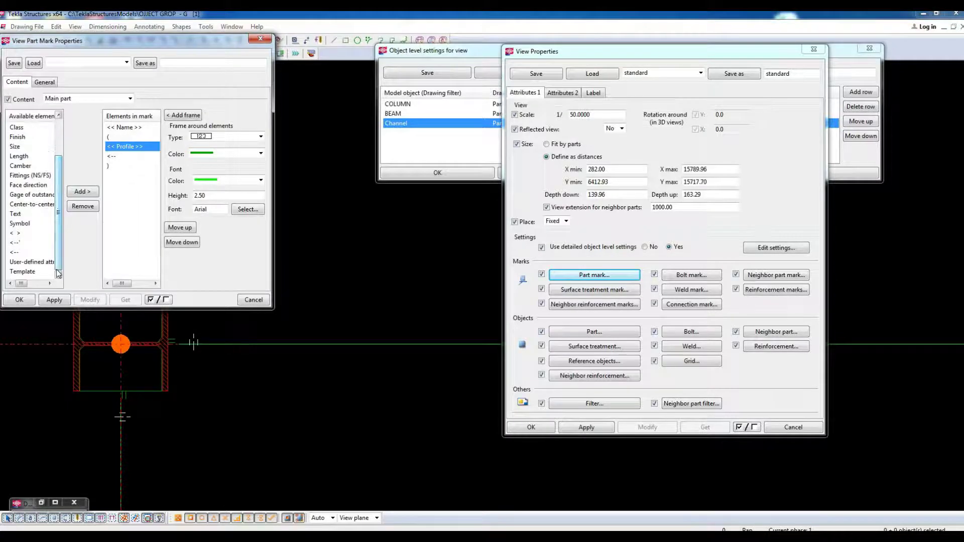
{"action": "left_click", "coordinate": [30, 252]}
{"action": "left_click", "coordinate": [83, 191]}
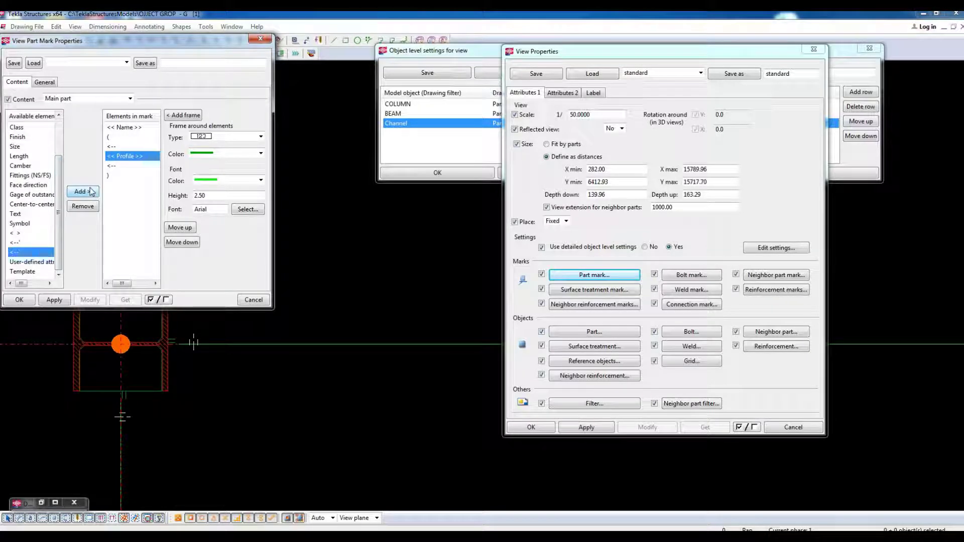
- Set the part mark's leader line to have no arrowhead and its frame colour to green
{"action": "left_click", "coordinate": [45, 82]}
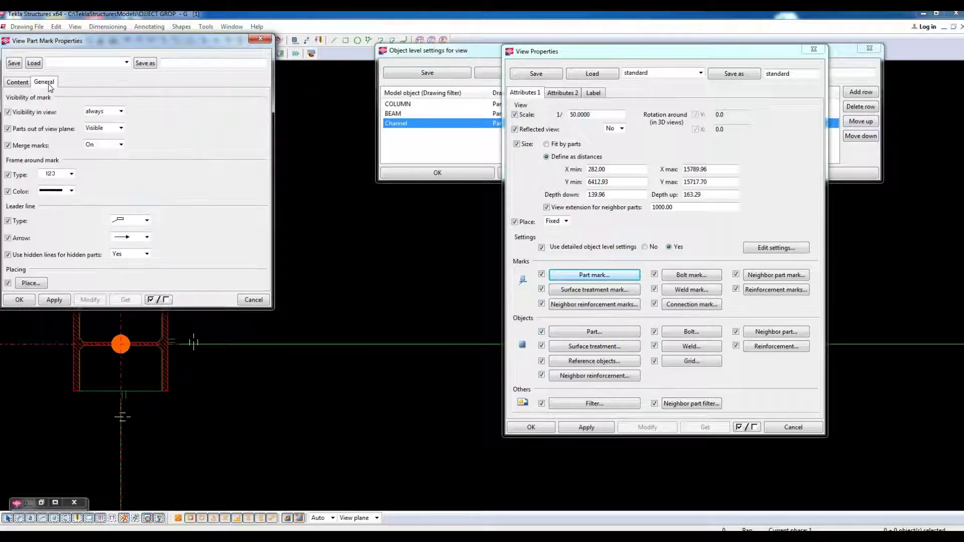
{"action": "left_click", "coordinate": [146, 237]}
{"action": "left_click", "coordinate": [130, 247]}
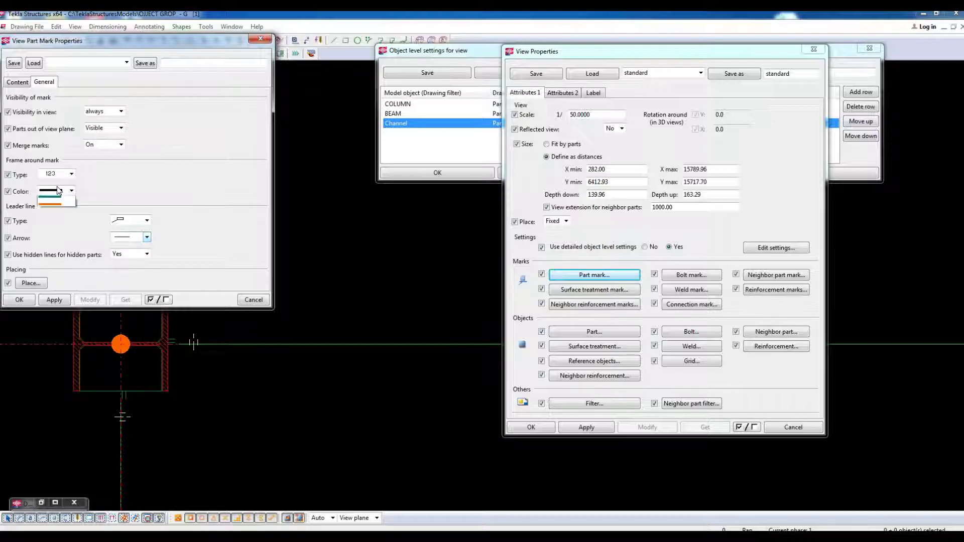
{"action": "left_click", "coordinate": [64, 191]}
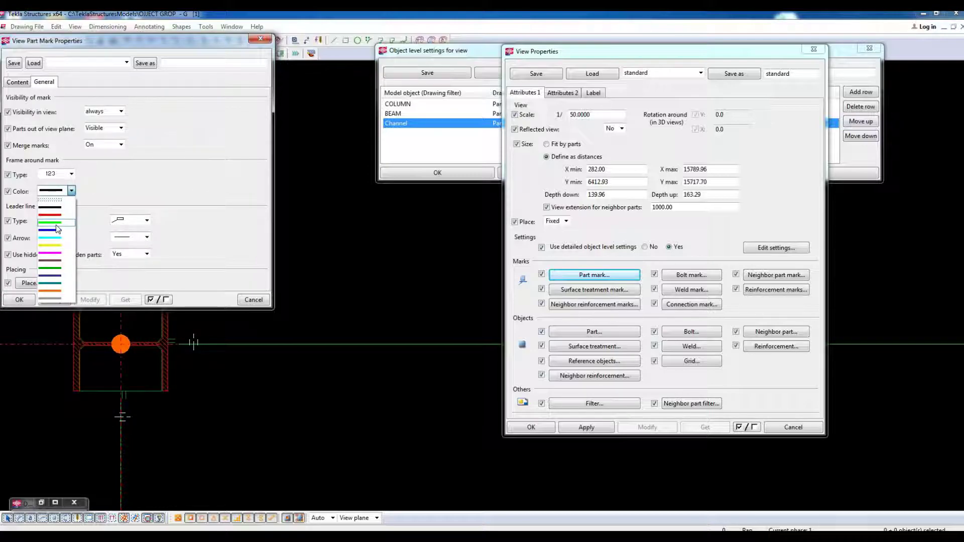
{"action": "left_click", "coordinate": [56, 223]}
{"action": "left_click", "coordinate": [71, 173]}
{"action": "left_click", "coordinate": [71, 174]}
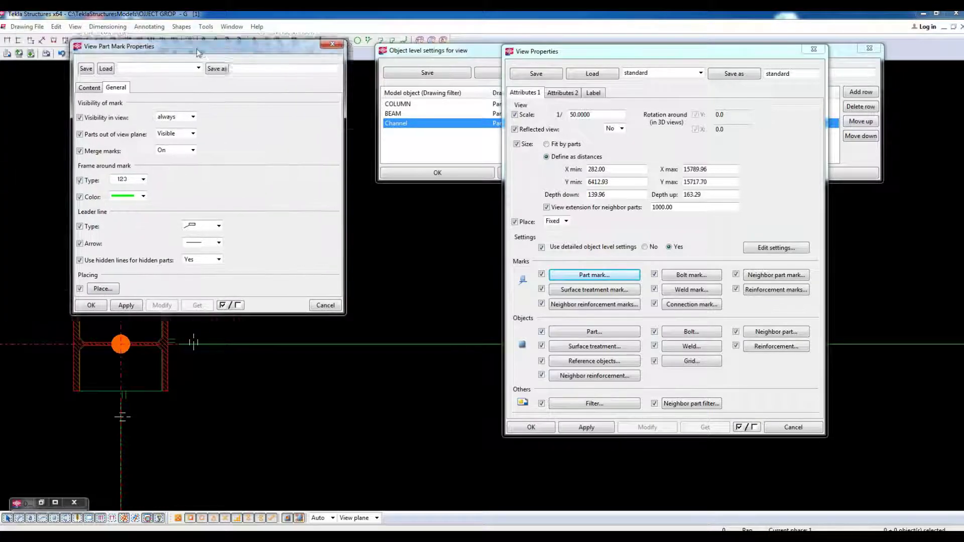
- Save the part mark properties as Name-W-Pro and close the part mark settings without applying them
{"action": "left_click_drag", "start_coordinate": [101, 40], "coordinate": [324, 59]}
{"action": "left_click", "coordinate": [240, 101]}
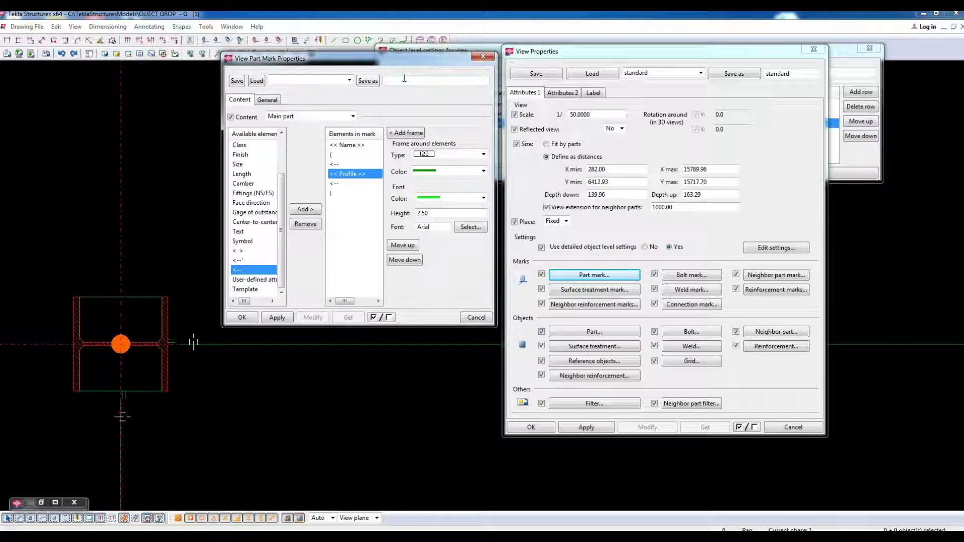
{"action": "type", "text": "Name-W-Pr"}
{"action": "type", "text": "o"}
{"action": "left_click", "coordinate": [367, 80]}
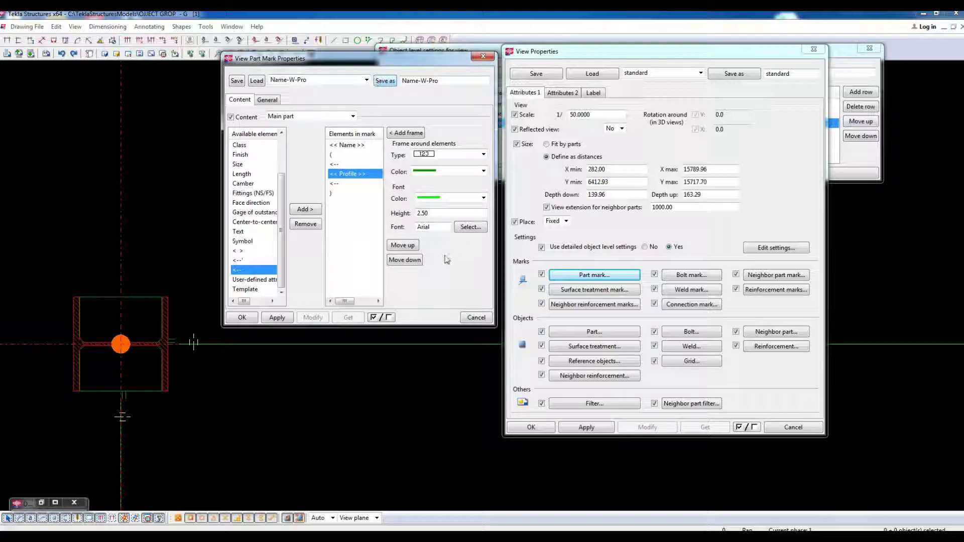
{"action": "left_click", "coordinate": [476, 317]}
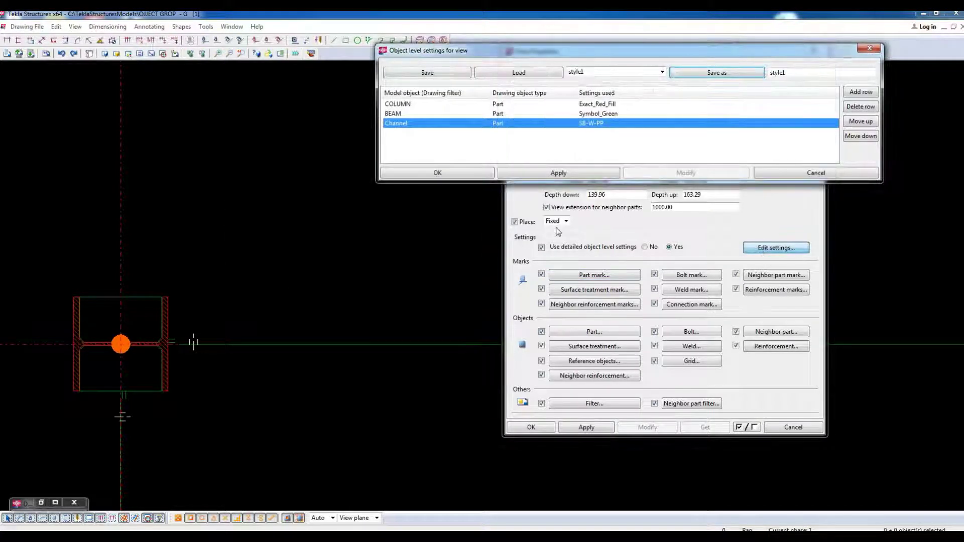
- Add a row to the object level settings with the COLUMN filter and the Part mark object type
{"action": "scroll", "coordinate": [345, 279], "scroll_direction": "down", "scroll_amount": 5}
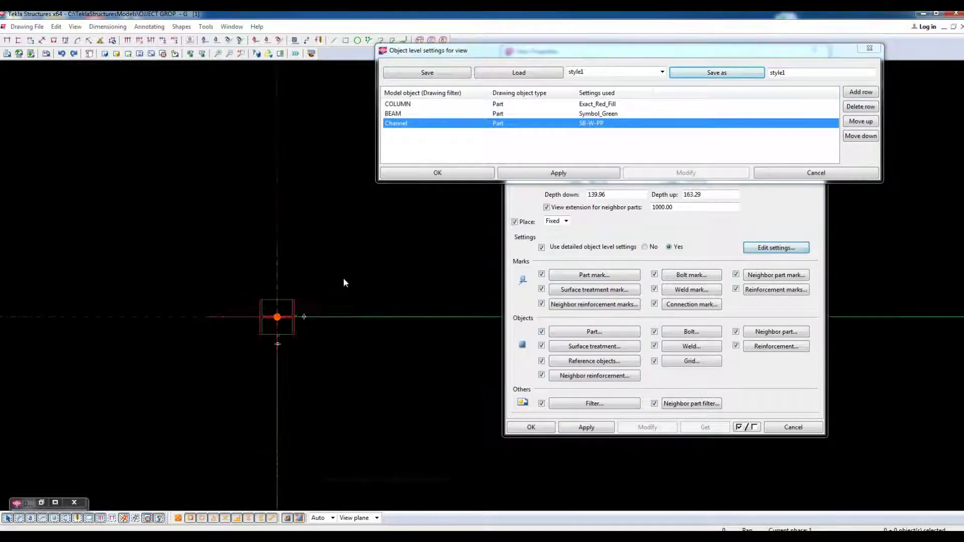
{"action": "left_click", "coordinate": [630, 155]}
{"action": "left_click", "coordinate": [860, 92]}
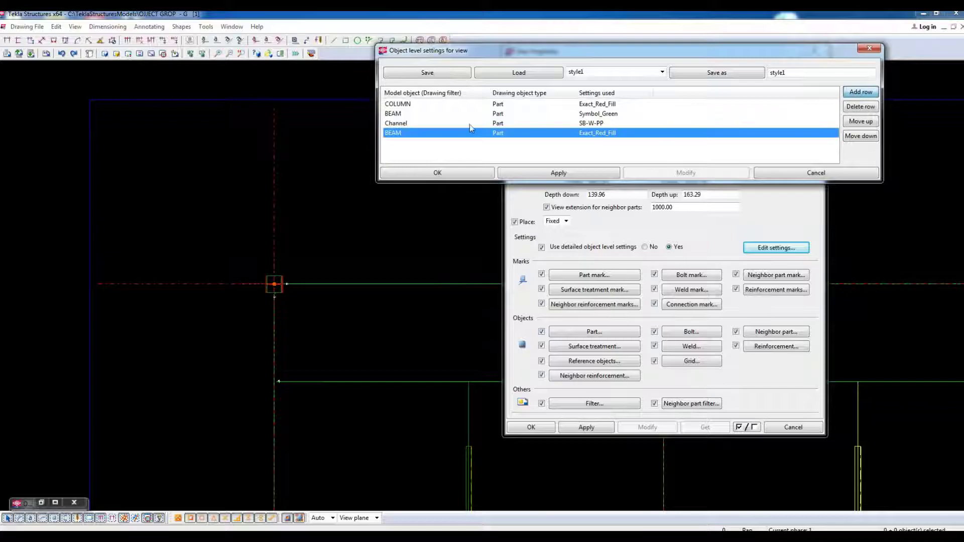
{"action": "left_click", "coordinate": [404, 132]}
{"action": "left_click", "coordinate": [405, 133]}
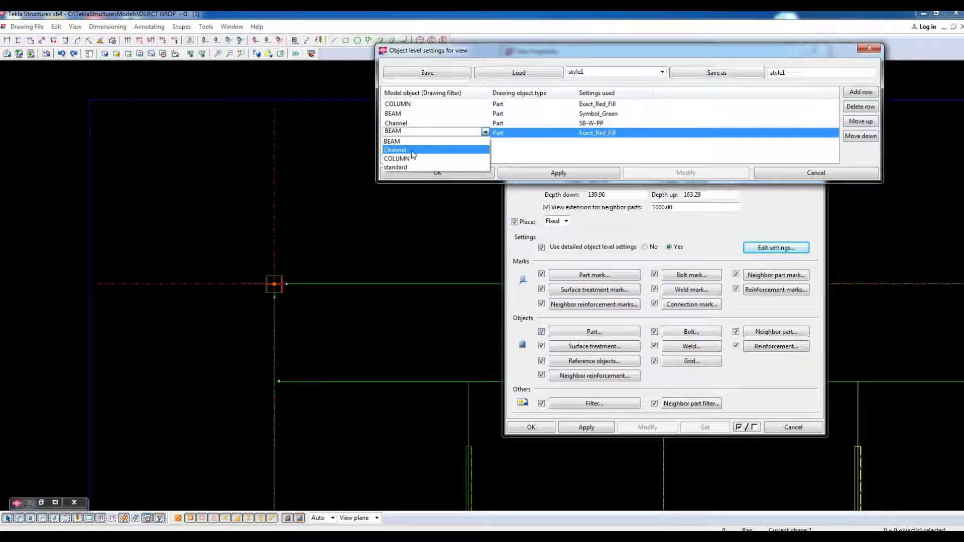
{"action": "left_click", "coordinate": [411, 155]}
{"action": "left_click", "coordinate": [513, 135]}
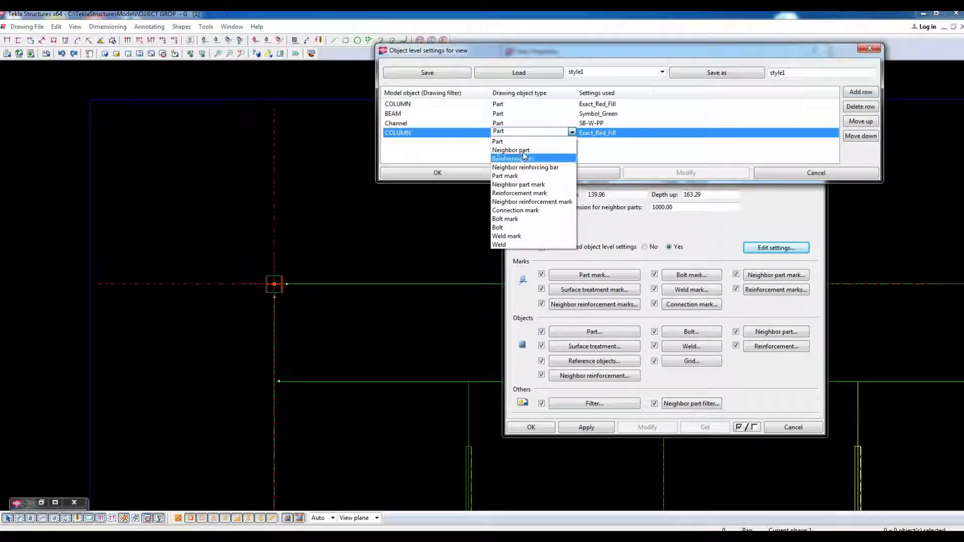
{"action": "left_click", "coordinate": [532, 176]}
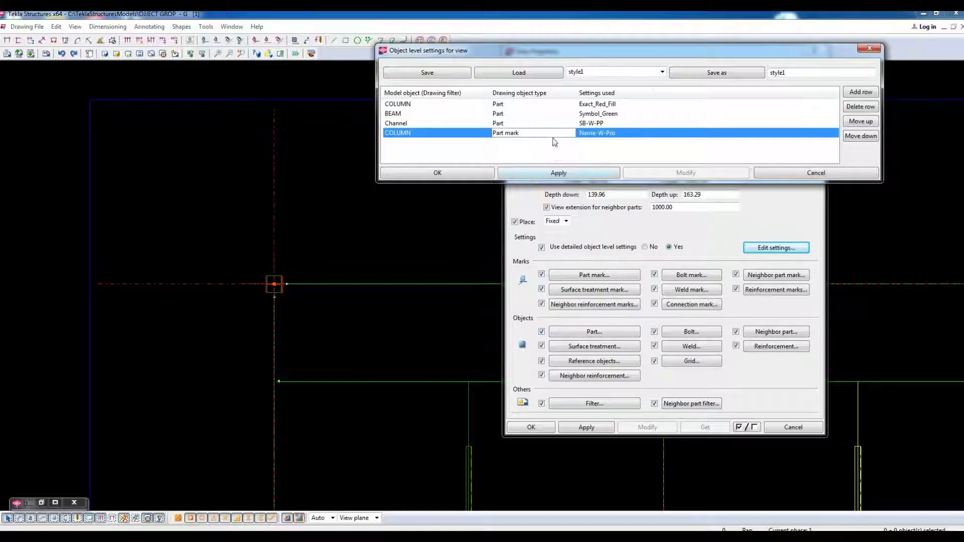
- Review the available object types and assign the Name-W-Pro settings to the COLUMN part mark row
{"action": "left_click", "coordinate": [512, 134]}
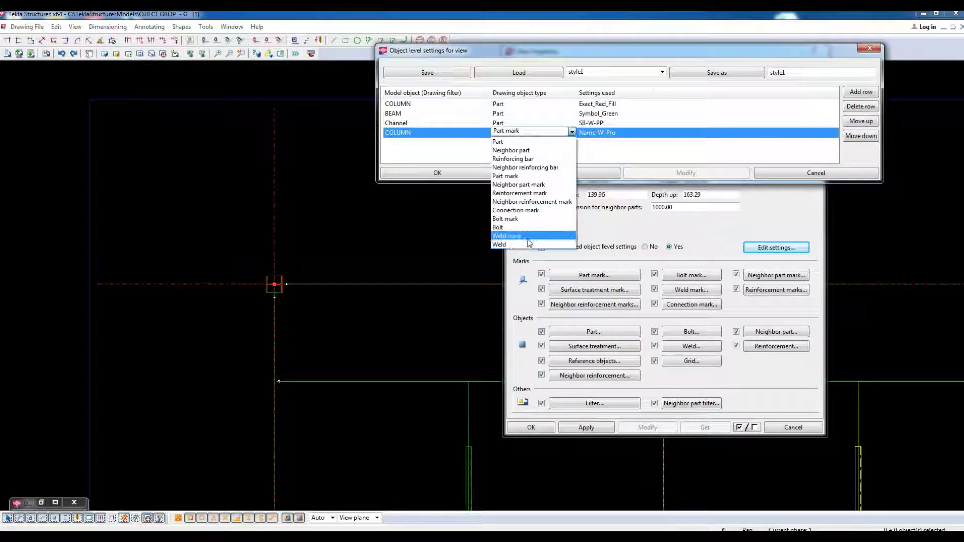
{"action": "left_click", "coordinate": [450, 153]}
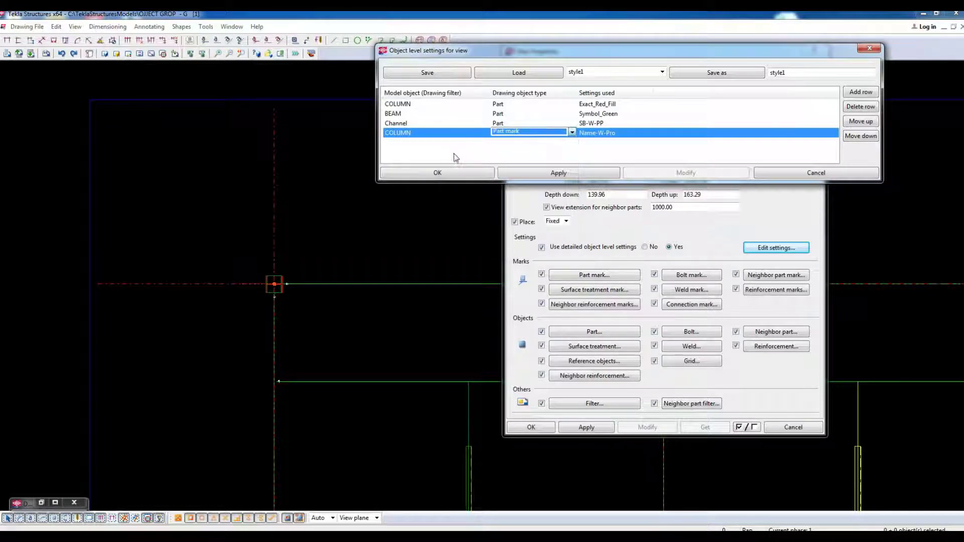
{"action": "left_click", "coordinate": [603, 135]}
{"action": "left_click", "coordinate": [635, 132]}
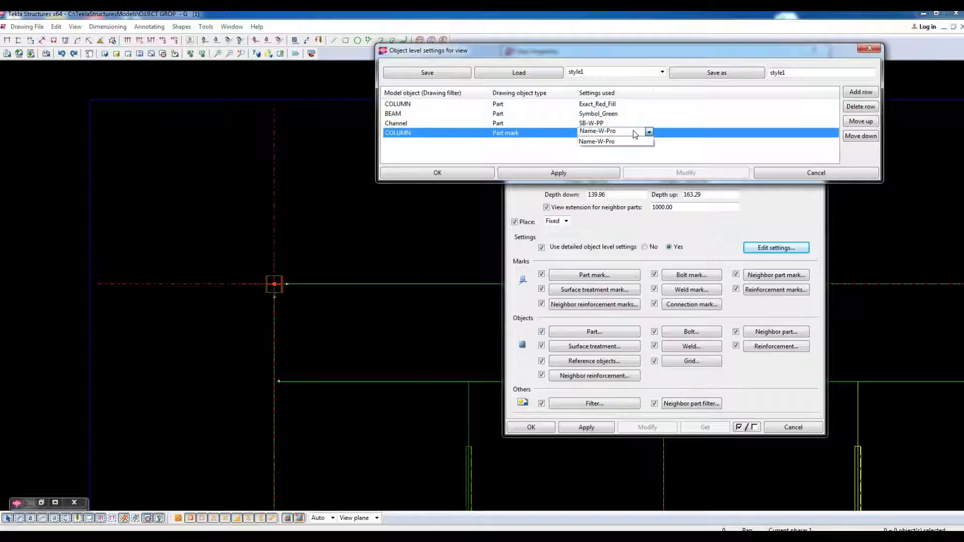
{"action": "left_click", "coordinate": [612, 143]}
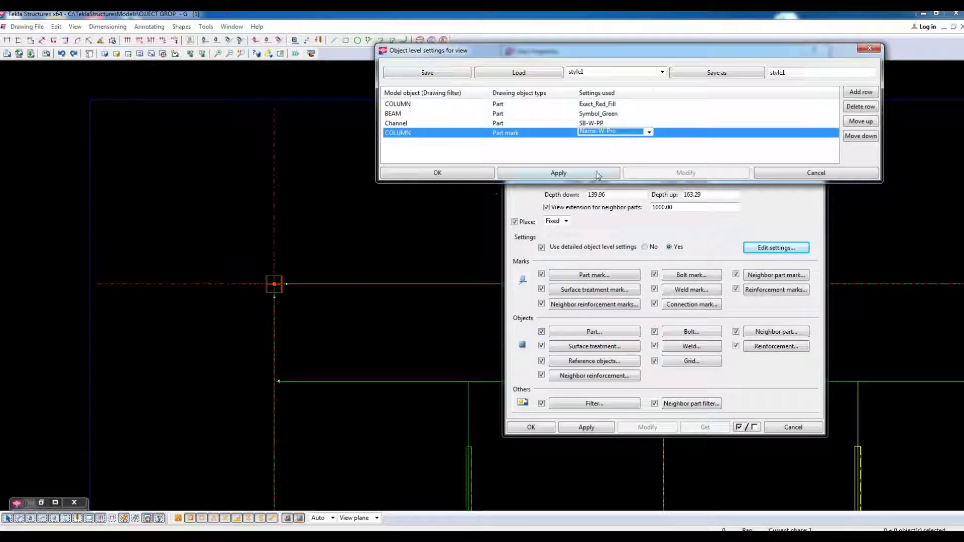
- Apply the object level settings to the plan view's frame, then accept them and inspect the column marks
{"action": "left_click", "coordinate": [173, 101]}
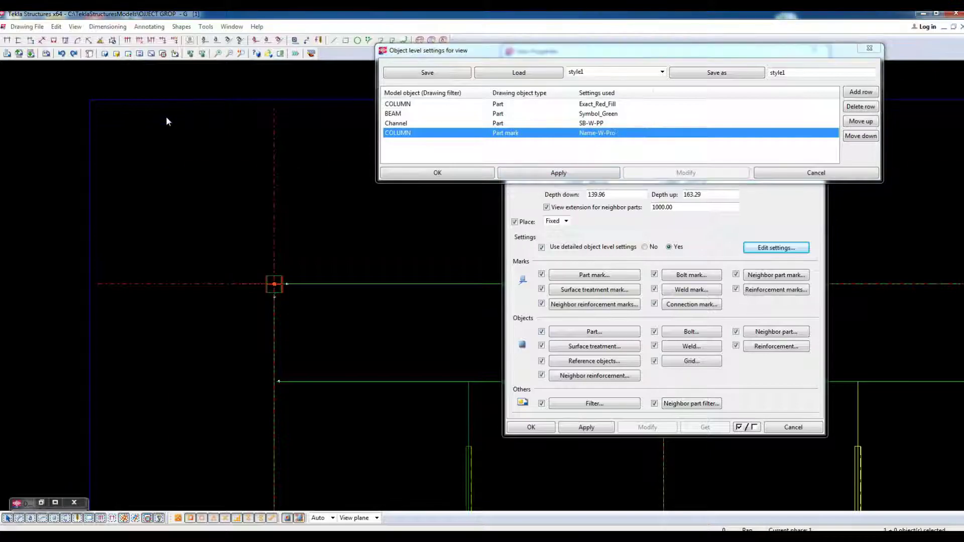
{"action": "left_click", "coordinate": [681, 176]}
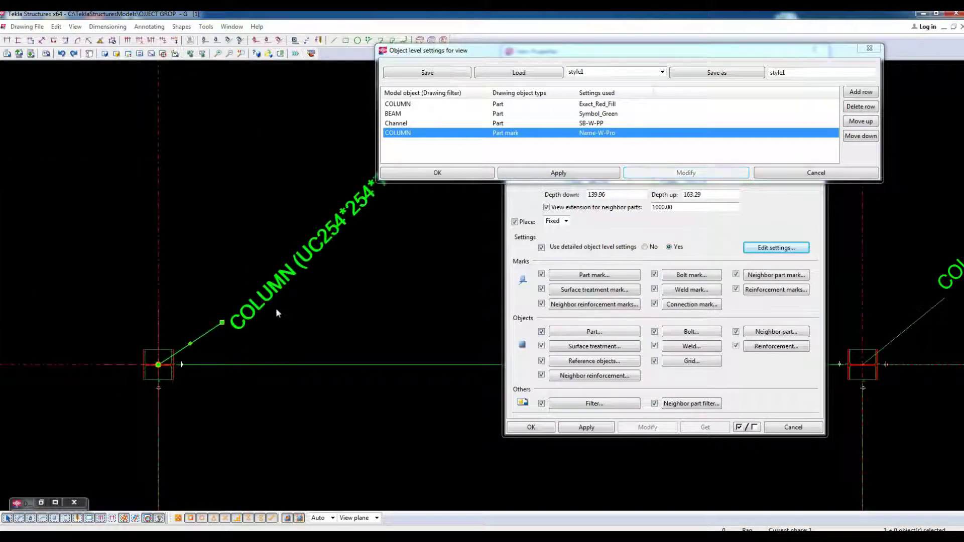
{"action": "left_click", "coordinate": [256, 321]}
{"action": "scroll", "coordinate": [257, 321], "scroll_direction": "down", "scroll_amount": 5}
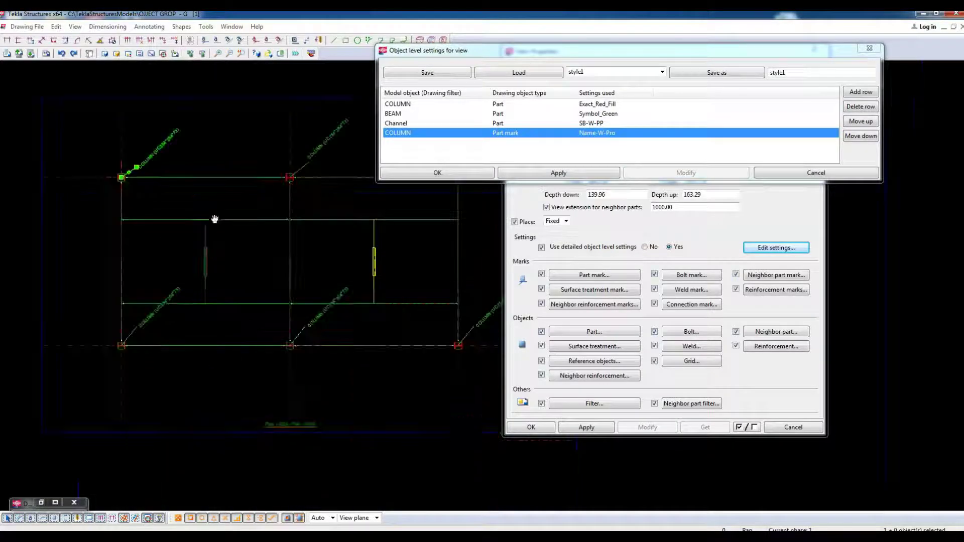
{"action": "middle_click_drag", "start_coordinate": [347, 263], "coordinate": [246, 238]}
{"action": "left_click", "coordinate": [419, 352]}
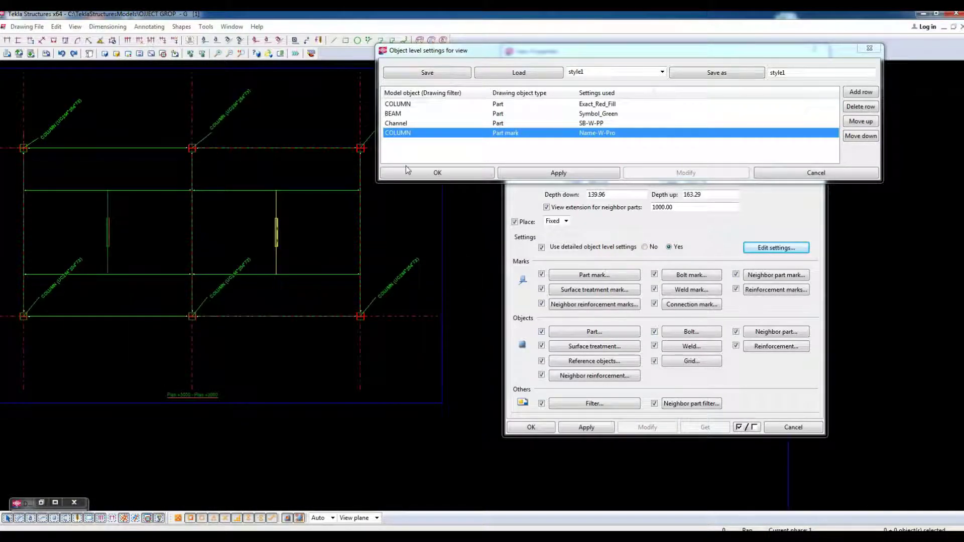
{"action": "left_click", "coordinate": [435, 173]}
{"action": "scroll", "coordinate": [370, 209], "scroll_direction": "up", "scroll_amount": 4}
{"action": "middle_click_drag", "start_coordinate": [481, 274], "coordinate": [248, 284]}
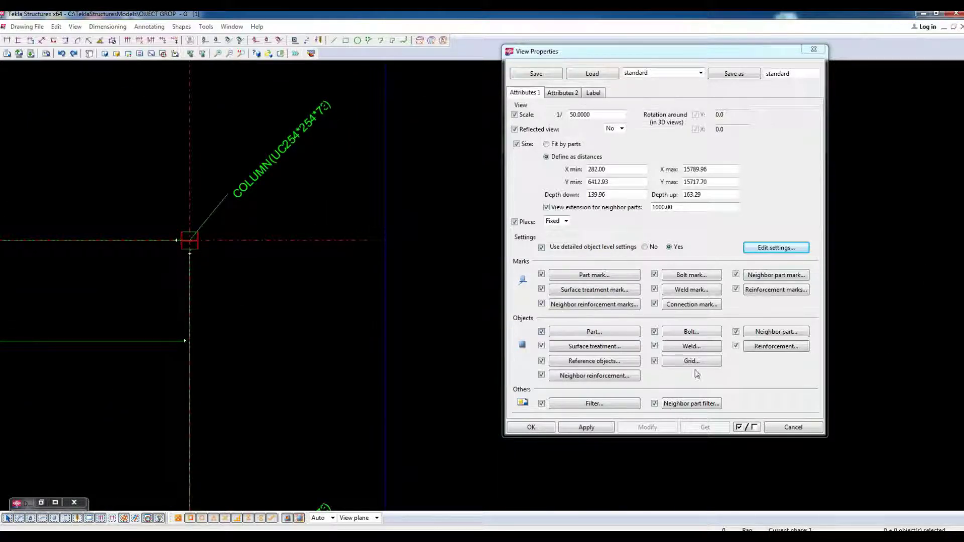
- Reopen the view's part mark properties and load the saved Name-W-Pro settings
{"action": "left_click", "coordinate": [611, 280]}
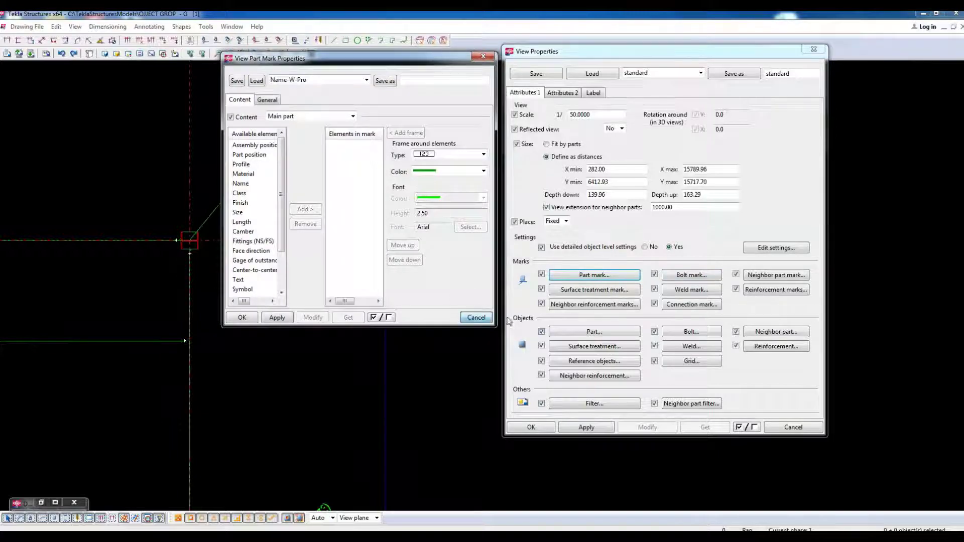
{"action": "key", "text": "Escape"}
{"action": "left_click", "coordinate": [631, 277]}
{"action": "left_click", "coordinate": [303, 81]}
{"action": "left_click", "coordinate": [286, 90]}
{"action": "left_click", "coordinate": [257, 81]}
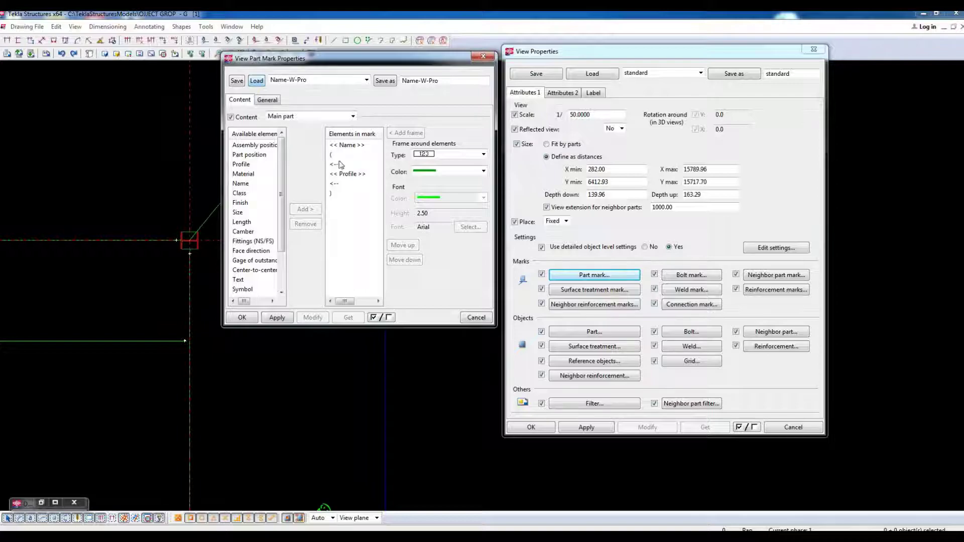
- Set the Name element's font colour to red, save the part mark settings again as Name-W-Pro, and close them without applying
{"action": "left_click", "coordinate": [352, 146]}
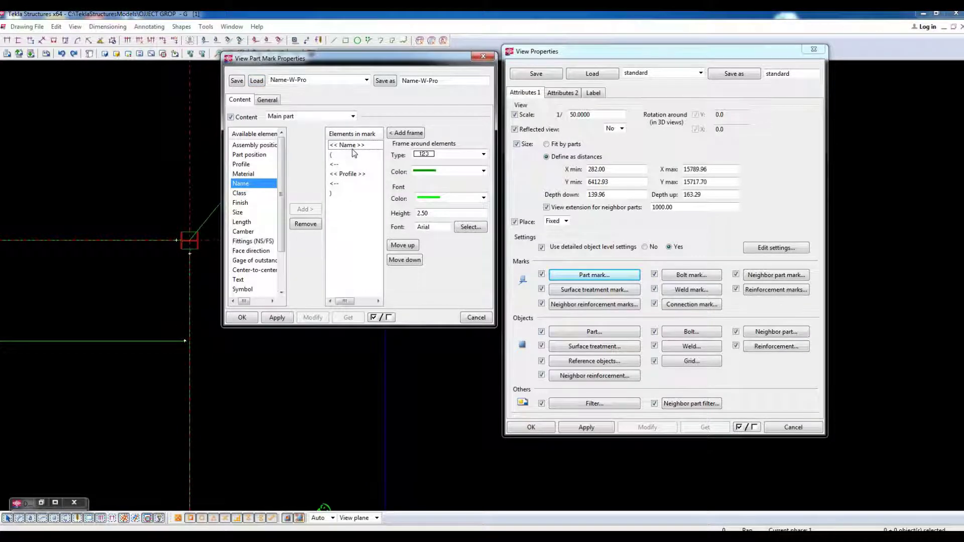
{"action": "left_click", "coordinate": [457, 198]}
{"action": "left_click", "coordinate": [433, 246]}
{"action": "left_click", "coordinate": [385, 81]}
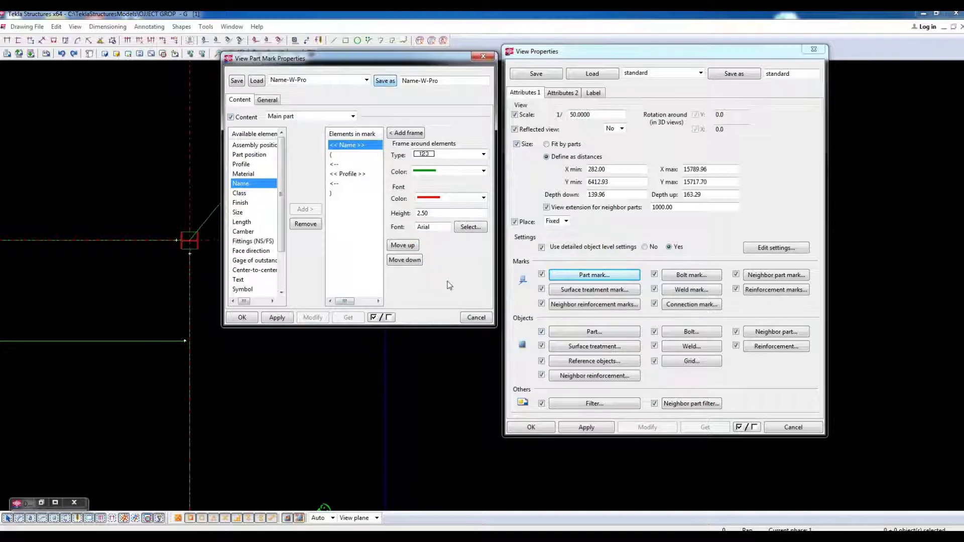
{"action": "left_click", "coordinate": [462, 319]}
{"action": "scroll", "coordinate": [224, 243], "scroll_direction": "up", "scroll_amount": 3}
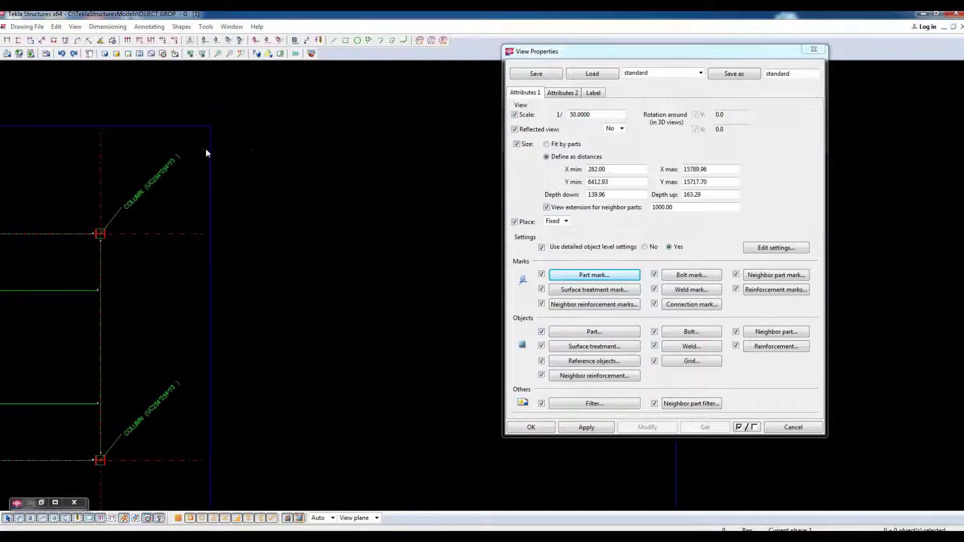
{"action": "scroll", "coordinate": [212, 175], "scroll_direction": "down", "scroll_amount": 3}
- Build part mark settings containing only the Profile element, save them as Profile, and close the part mark properties without applying them
{"action": "left_click", "coordinate": [762, 254]}
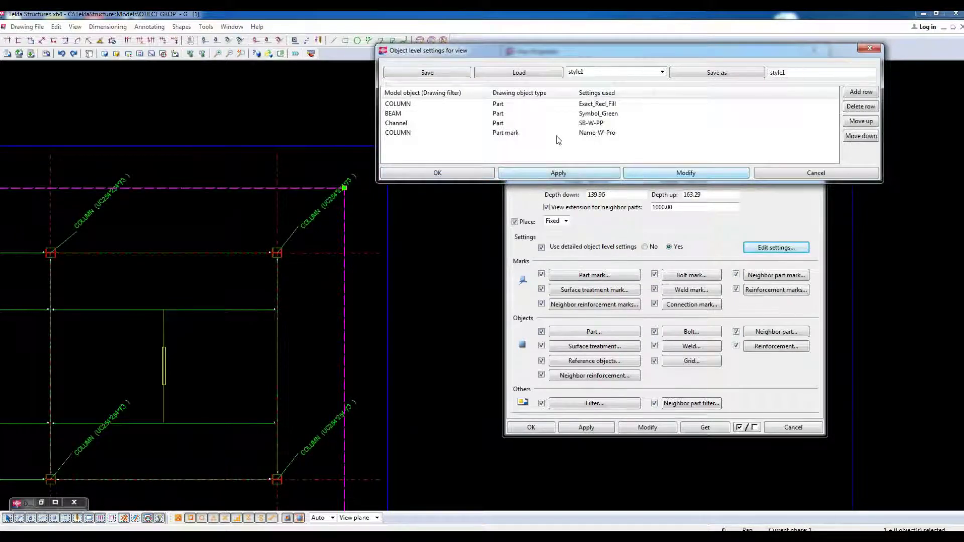
{"action": "left_click", "coordinate": [603, 133]}
{"action": "left_click", "coordinate": [604, 133]}
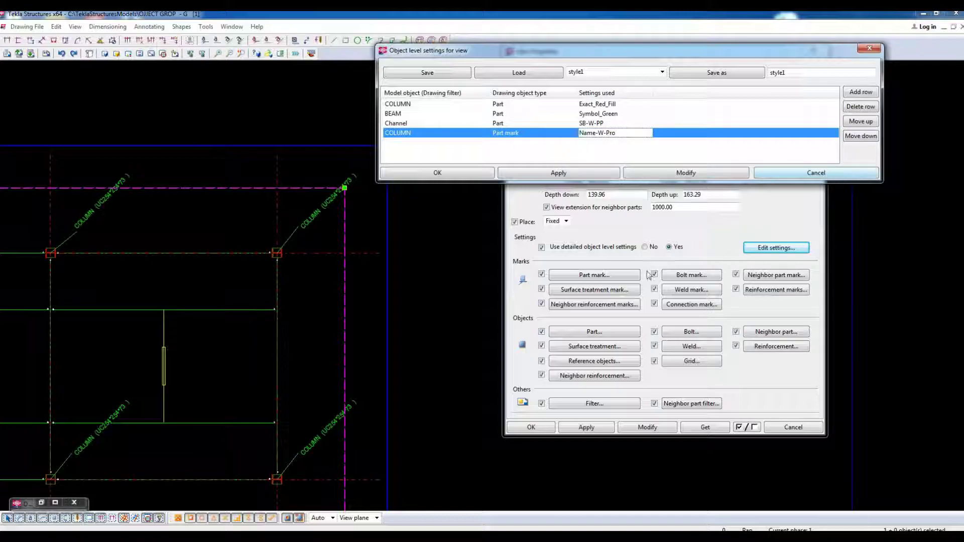
{"action": "left_click", "coordinate": [594, 275]}
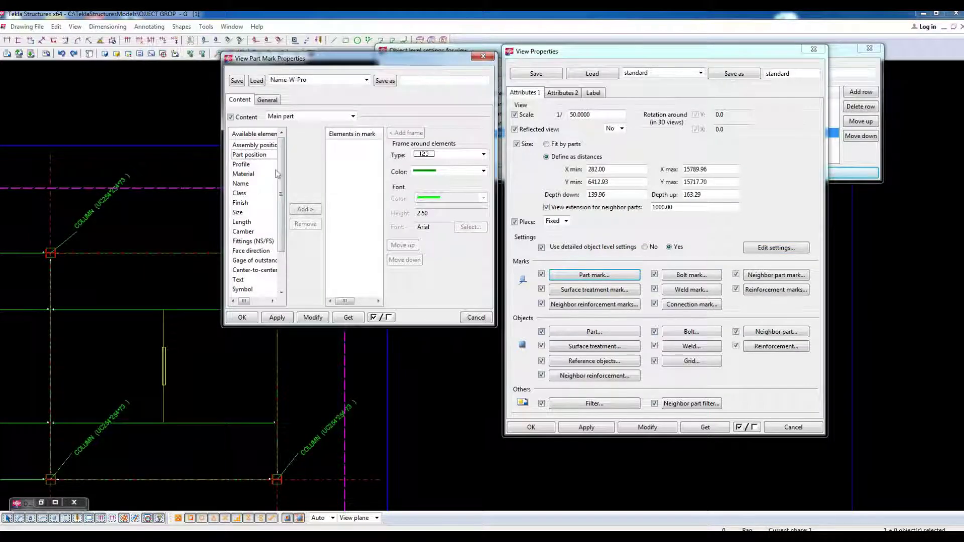
{"action": "left_click", "coordinate": [303, 208]}
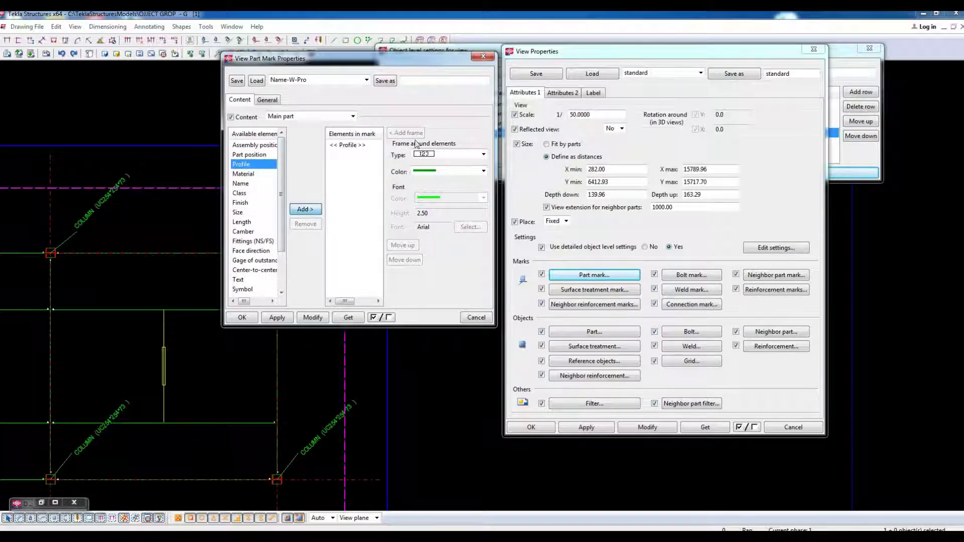
{"action": "left_click", "coordinate": [432, 80]}
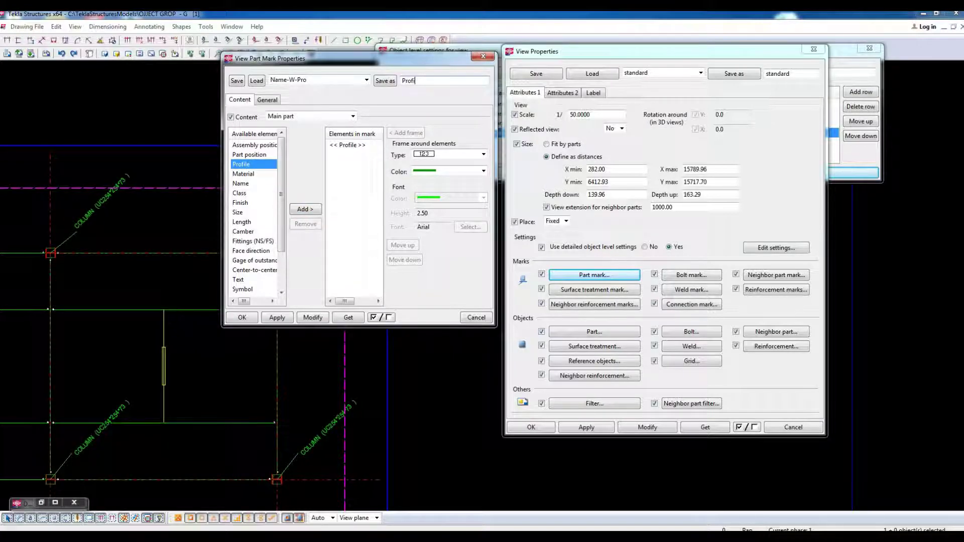
{"action": "left_click", "coordinate": [385, 81]}
{"action": "left_click", "coordinate": [481, 318]}
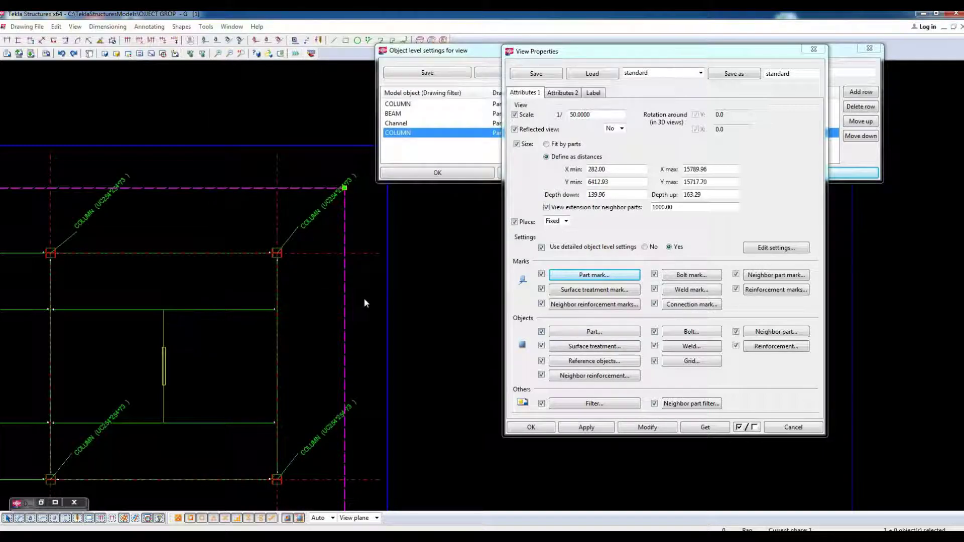
- Assign the Profile settings to the COLUMN part mark row, modify the plan view with them, and inspect a column mark
{"action": "left_click", "coordinate": [776, 247]}
{"action": "left_click", "coordinate": [513, 133]}
{"action": "left_click", "coordinate": [598, 133]}
{"action": "left_click", "coordinate": [628, 134]}
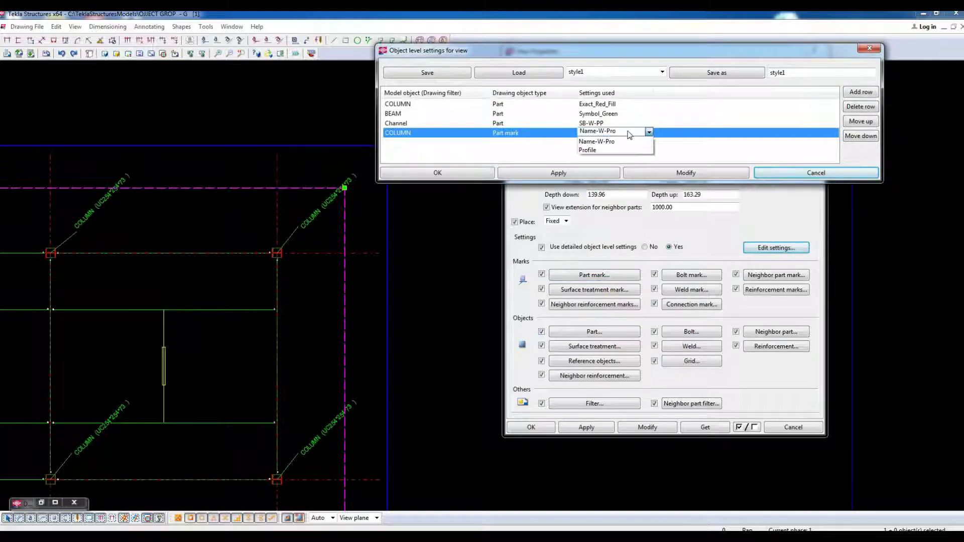
{"action": "left_click", "coordinate": [606, 151]}
{"action": "left_click", "coordinate": [657, 173]}
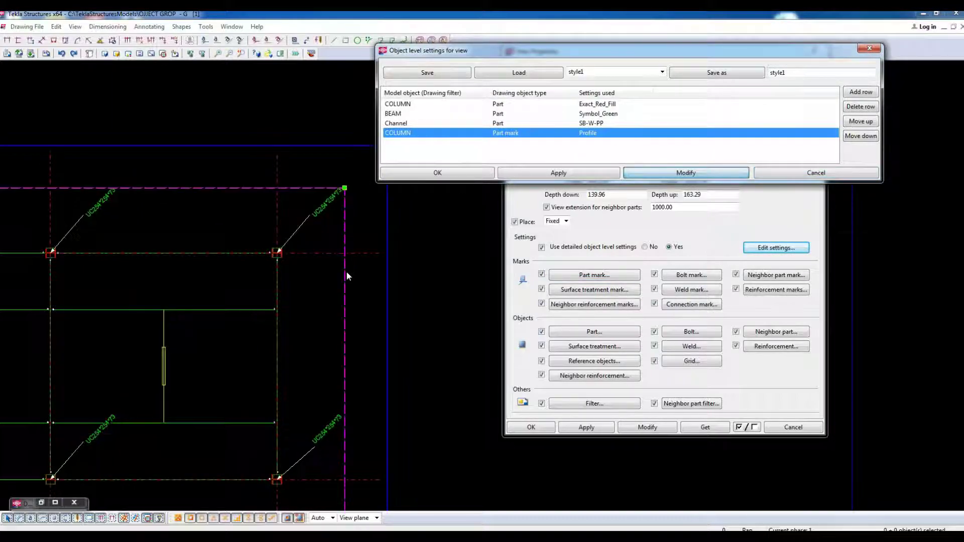
{"action": "scroll", "coordinate": [281, 186], "scroll_direction": "up", "scroll_amount": 3}
{"action": "scroll", "coordinate": [331, 249], "scroll_direction": "up", "scroll_amount": 2}
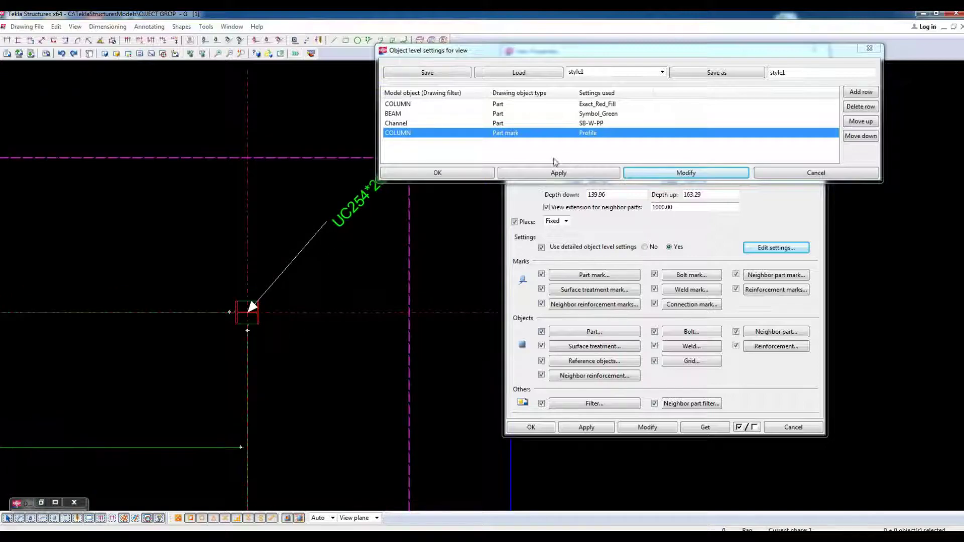
- Switch the COLUMN part mark row back to Name-W-Pro, modify the view, and accept the object level settings and view properties
{"action": "left_click", "coordinate": [598, 135]}
{"action": "left_click", "coordinate": [599, 150]}
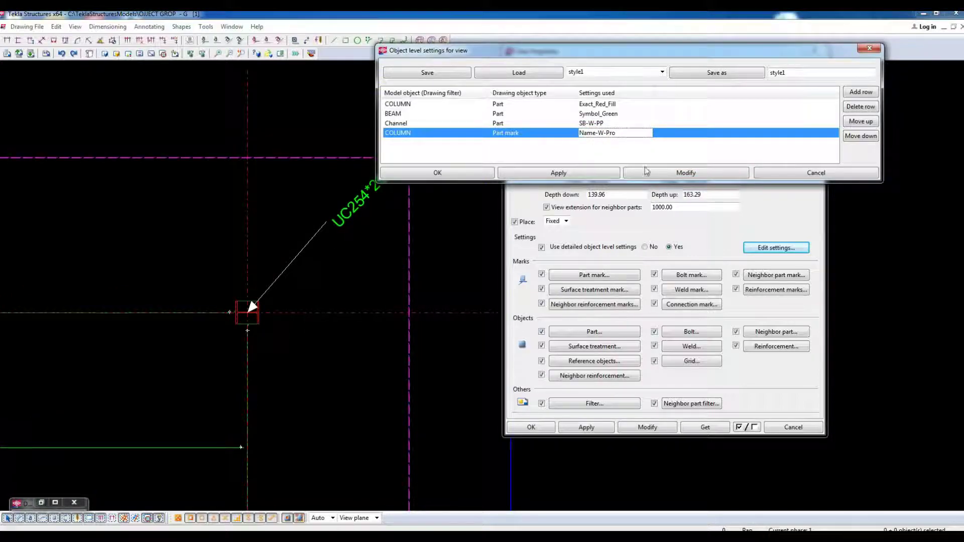
{"action": "key", "text": "Return"}
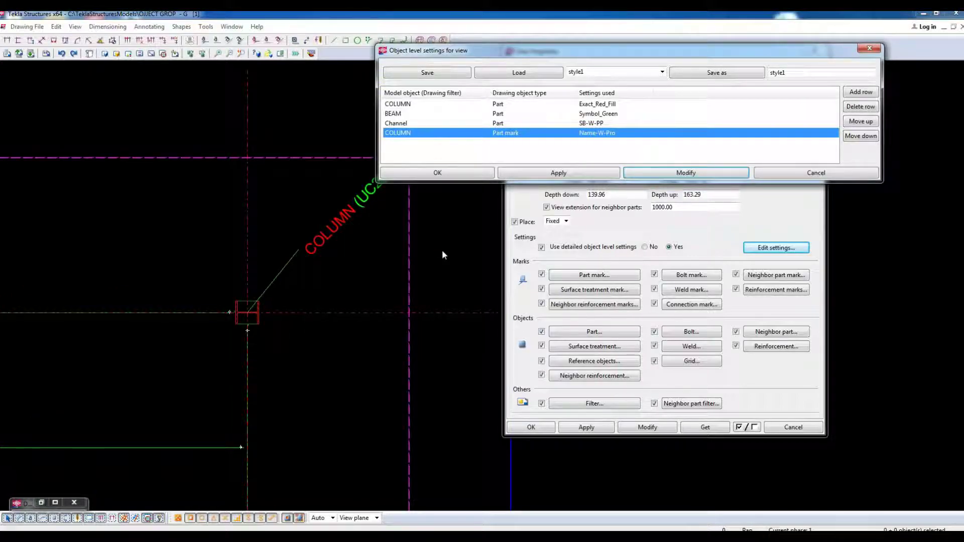
{"action": "left_click", "coordinate": [431, 173]}
{"action": "left_click", "coordinate": [531, 427]}
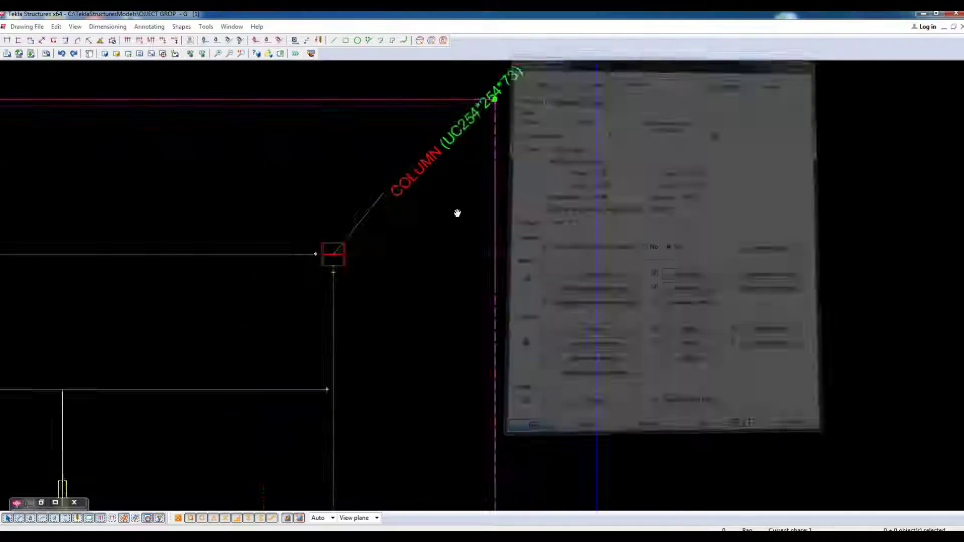
{"action": "scroll", "coordinate": [532, 134], "scroll_direction": "down", "scroll_amount": 2}
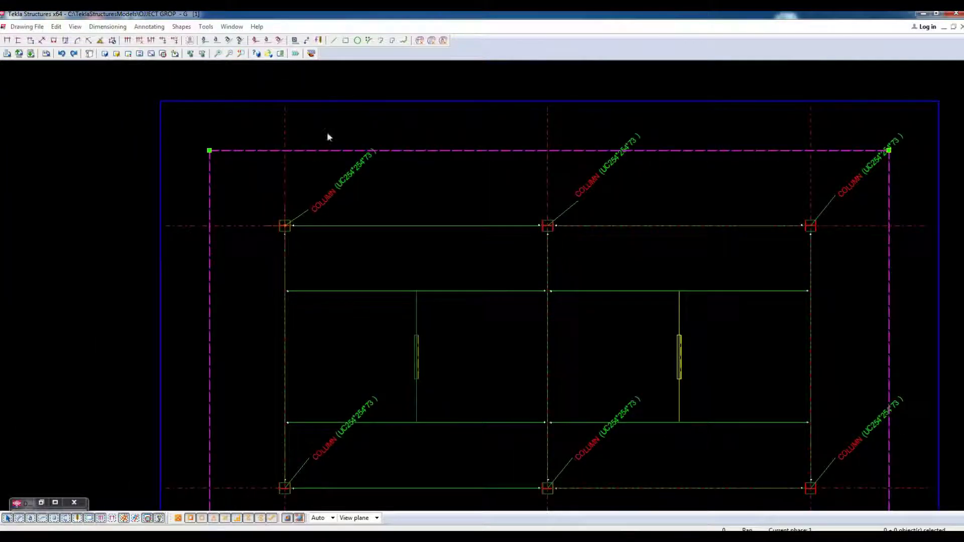
- Search all categories of the advanced options for "column" and widen the Name column to read the full option names
{"action": "left_click", "coordinate": [206, 26]}
{"action": "mouse_move", "coordinate": [261, 232]}
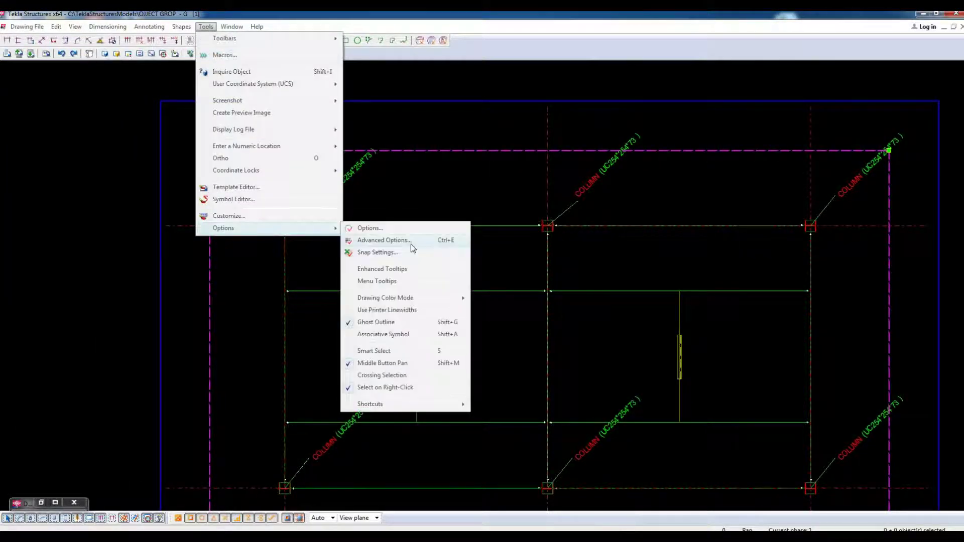
{"action": "left_click", "coordinate": [384, 241]}
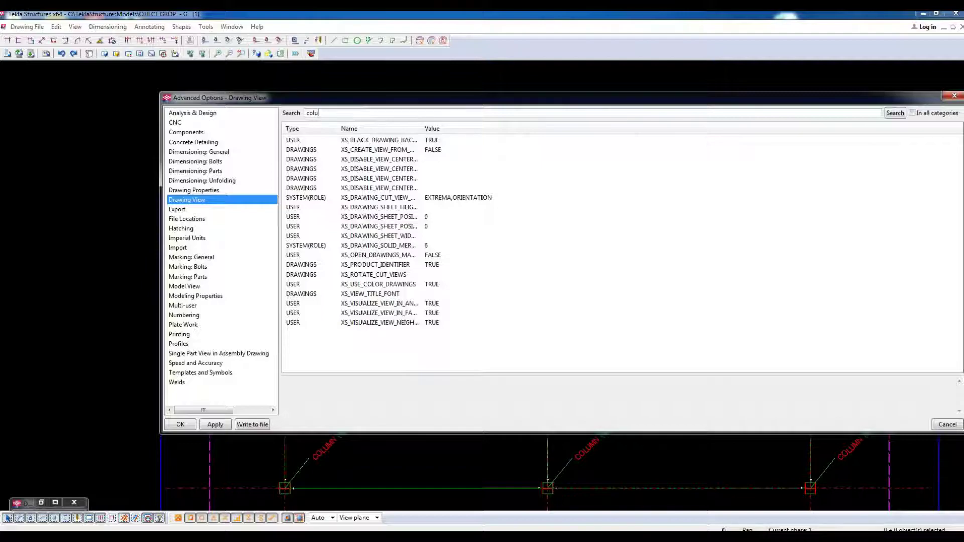
{"action": "left_click", "coordinate": [921, 113]}
{"action": "left_click_drag", "start_coordinate": [422, 128], "coordinate": [566, 129]}
- Set the advanced option XS_PART_POSITION_TO_LEADING_EDGE_IN_COLUMNS_ALSO to TRUE
{"action": "left_click", "coordinate": [394, 180]}
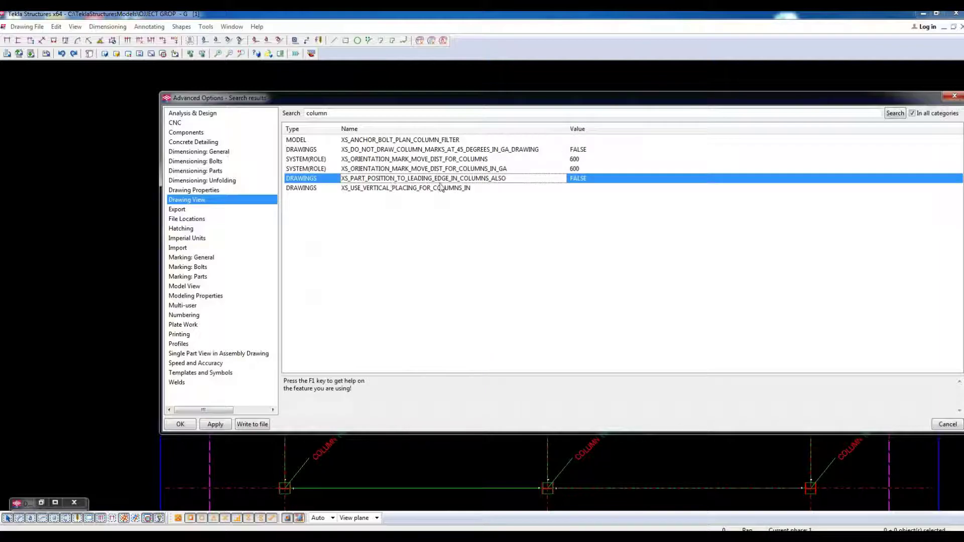
{"action": "left_click", "coordinate": [580, 181]}
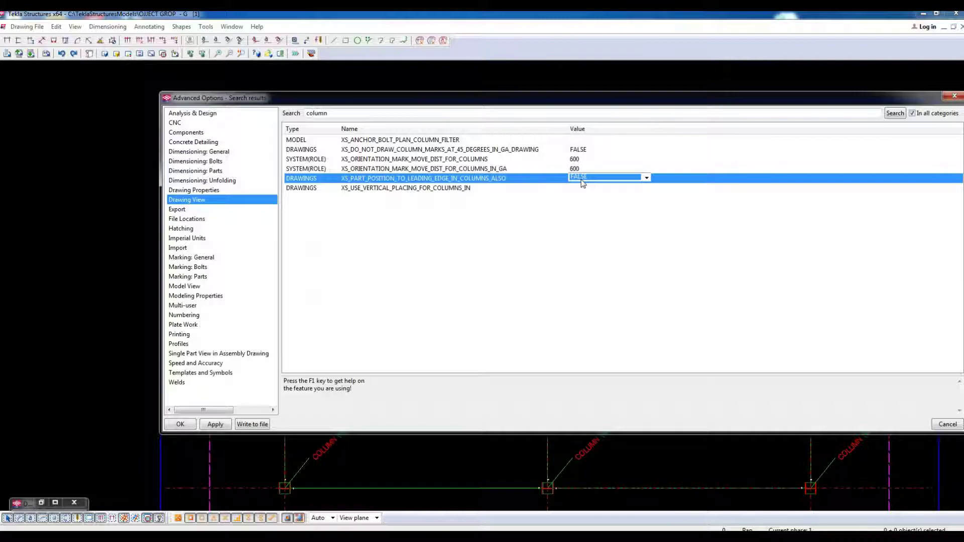
{"action": "left_click", "coordinate": [581, 179]}
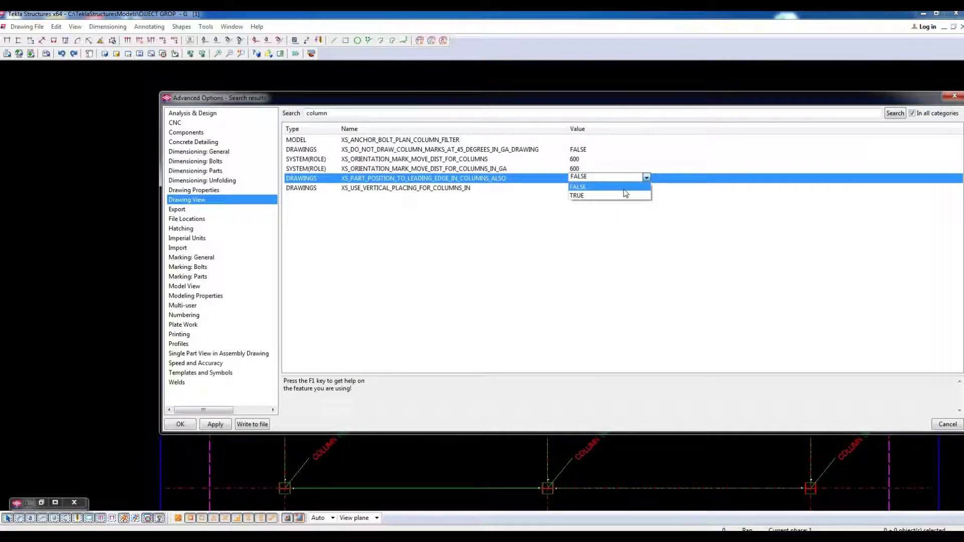
{"action": "left_click", "coordinate": [605, 195]}
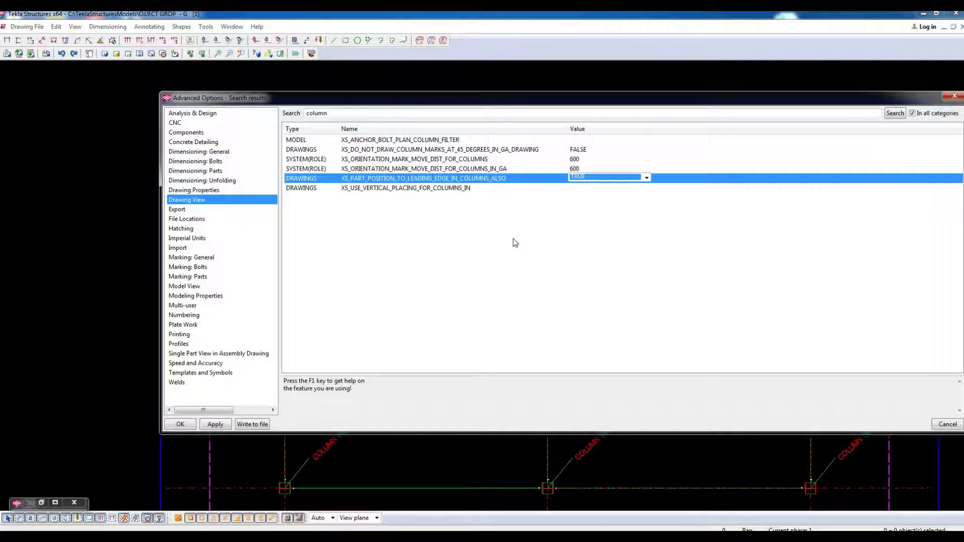
- Review the vertical column placing option and the part marking category, then accept the advanced options
{"action": "left_click", "coordinate": [432, 191]}
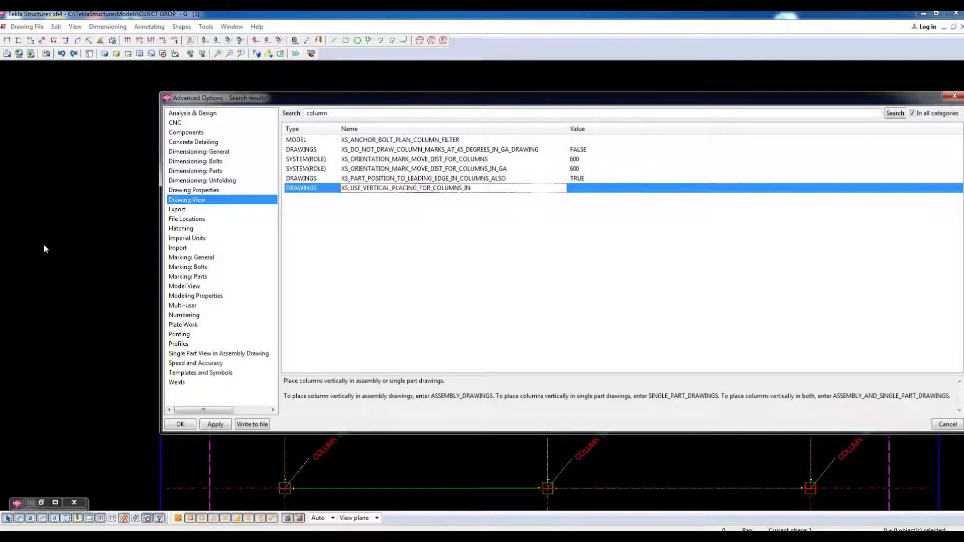
{"action": "left_click", "coordinate": [201, 266]}
{"action": "left_click", "coordinate": [214, 248]}
{"action": "left_click", "coordinate": [211, 239]}
{"action": "left_click", "coordinate": [203, 278]}
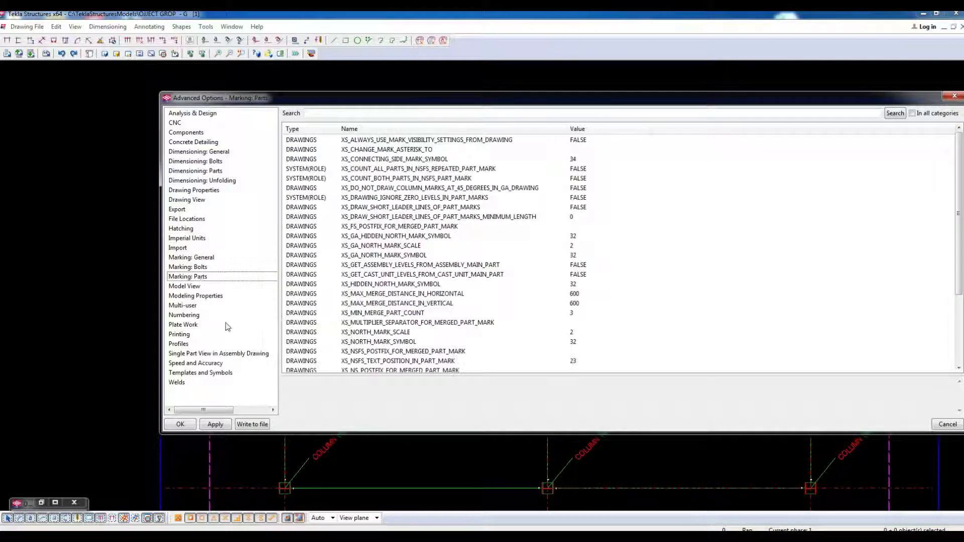
{"action": "left_click", "coordinate": [179, 421]}
- Move the part mark of the plan's lower-left corner column to below the column
{"action": "mouse_move", "coordinate": [311, 431]}
{"action": "middle_mouse_down"}
{"action": "mouse_move", "coordinate": [241, 208]}
{"action": "mouse_move", "coordinate": [274, 148]}
{"action": "mouse_move", "coordinate": [279, 208]}
{"action": "middle_mouse_up"}
{"action": "left_click_drag", "start_coordinate": [309, 229], "coordinate": [308, 308]}
{"action": "scroll", "coordinate": [308, 307], "scroll_direction": "up", "scroll_amount": 2}
{"action": "left_click", "coordinate": [274, 235]}
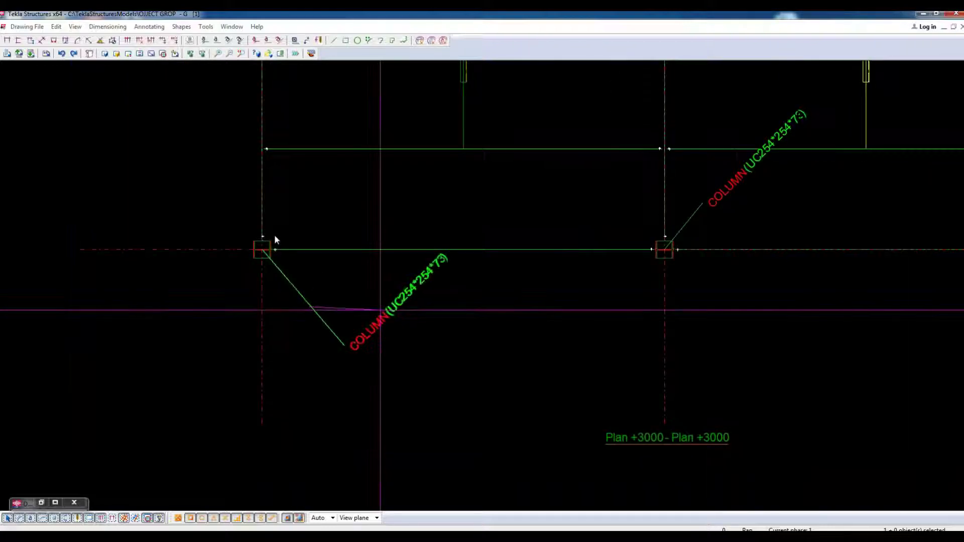
{"action": "scroll", "coordinate": [318, 241], "scroll_direction": "down", "scroll_amount": 2}
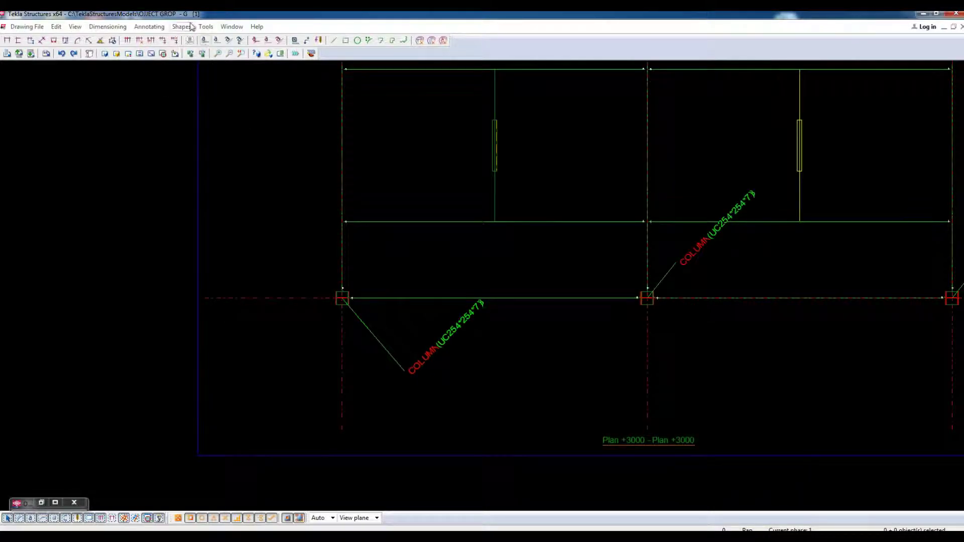
- Reopen the advanced options and look through the drawing view, imperial units, bolt marking and part marking categories
{"action": "left_click", "coordinate": [206, 26]}
{"action": "mouse_move", "coordinate": [280, 230]}
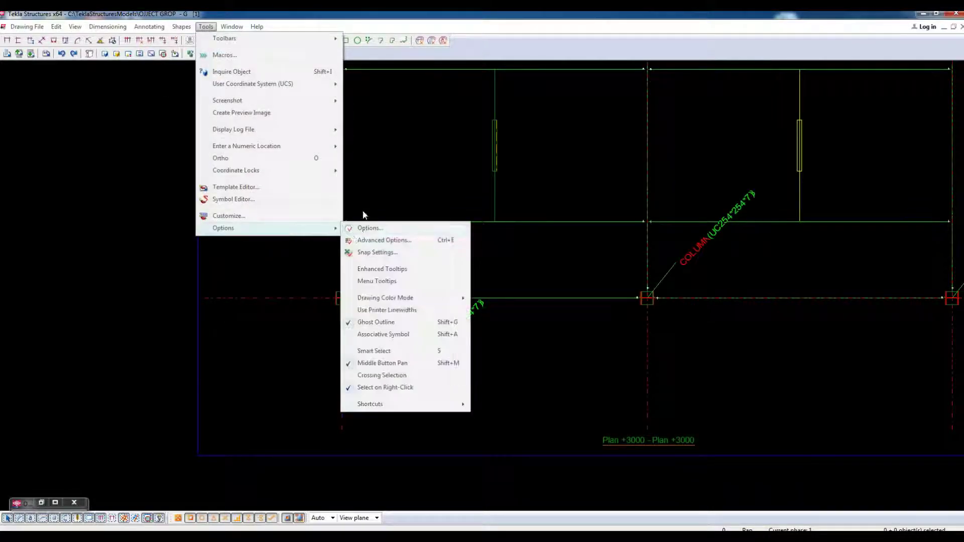
{"action": "left_click", "coordinate": [381, 240]}
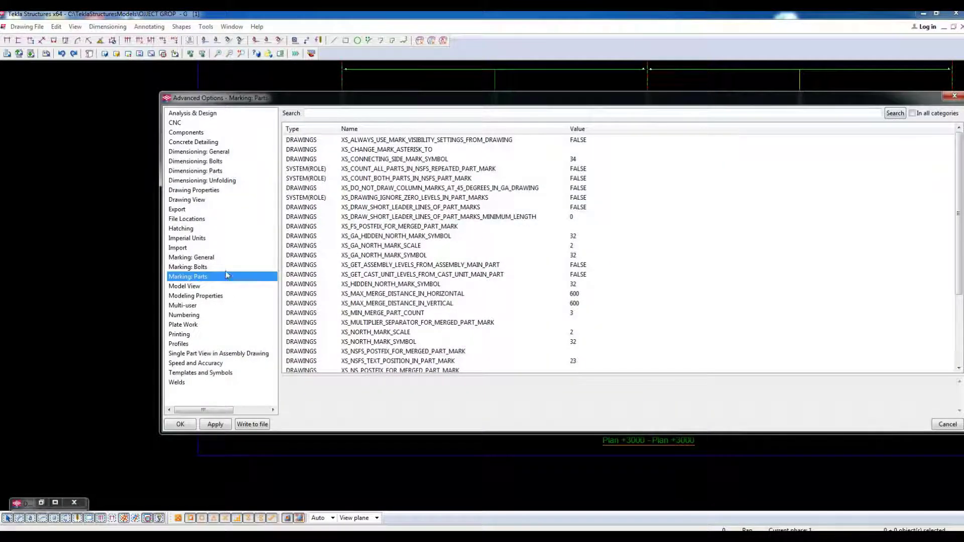
{"action": "left_click", "coordinate": [203, 200]}
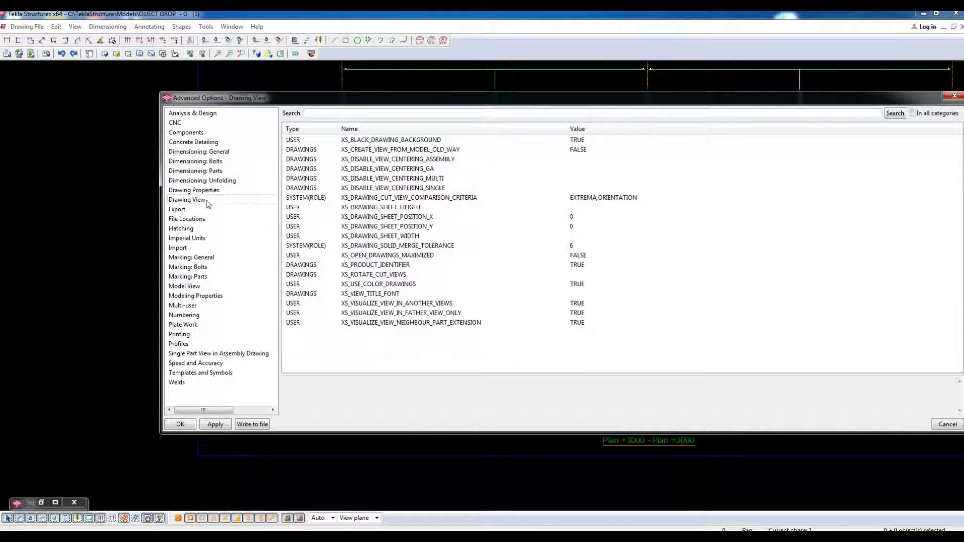
{"action": "left_click", "coordinate": [195, 238]}
{"action": "left_click", "coordinate": [196, 267]}
{"action": "left_click", "coordinate": [195, 277]}
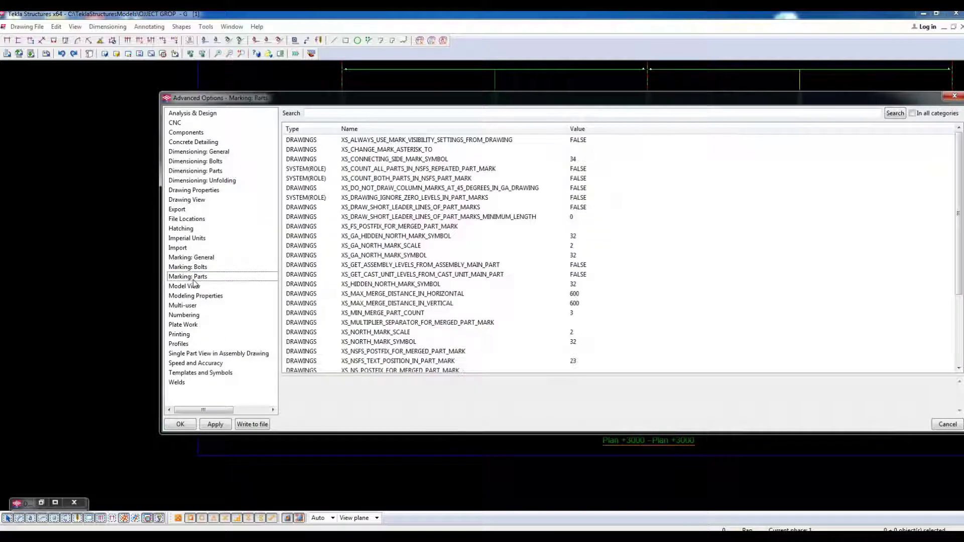
- Review the full list of part marking options, including XS_UPDATE_MARK_PLACING_IN_DRAWING, and close the advanced options
{"action": "left_click", "coordinate": [526, 277]}
{"action": "scroll", "coordinate": [525, 277], "scroll_direction": "down", "scroll_amount": 3}
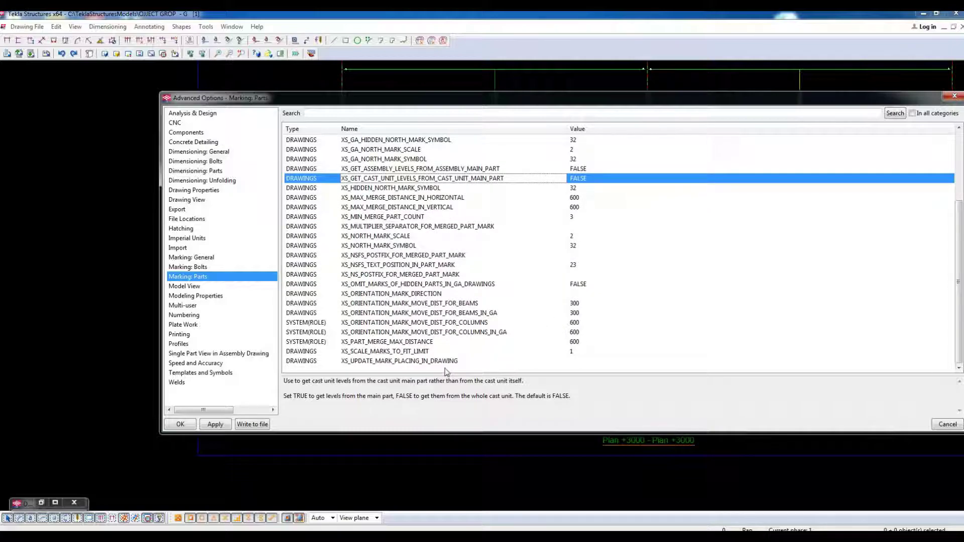
{"action": "left_click", "coordinate": [421, 361]}
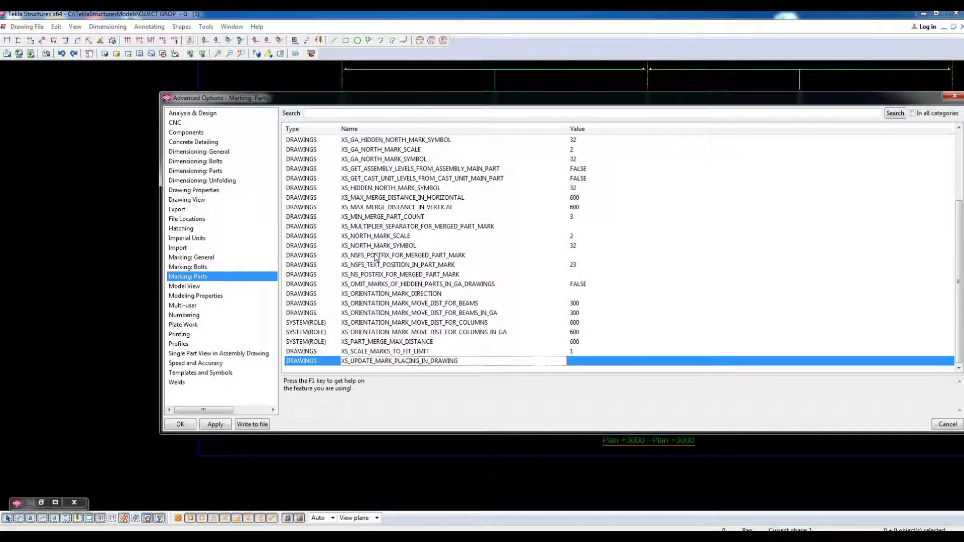
{"action": "scroll", "coordinate": [376, 258], "scroll_direction": "up", "scroll_amount": 1}
{"action": "scroll", "coordinate": [376, 257], "scroll_direction": "up", "scroll_amount": 1}
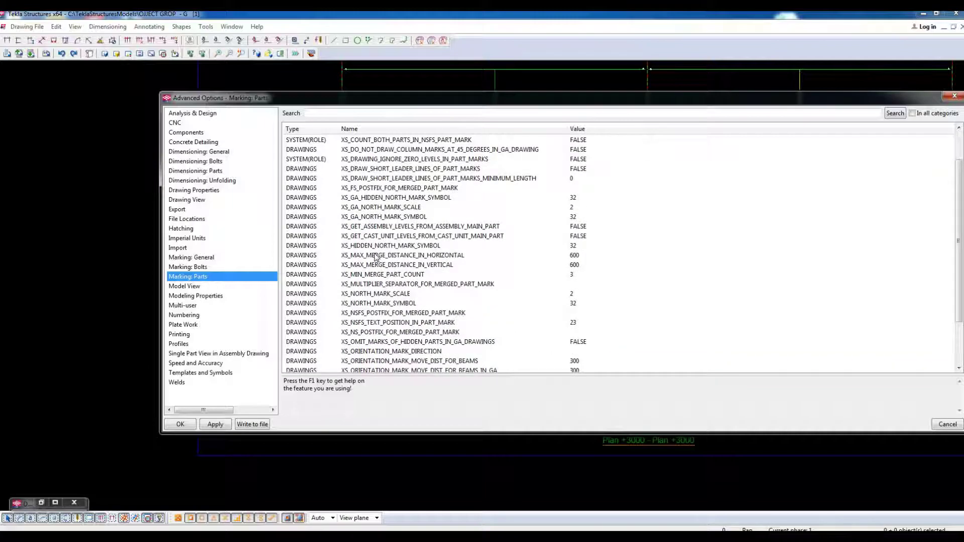
{"action": "scroll", "coordinate": [376, 257], "scroll_direction": "up", "scroll_amount": 2}
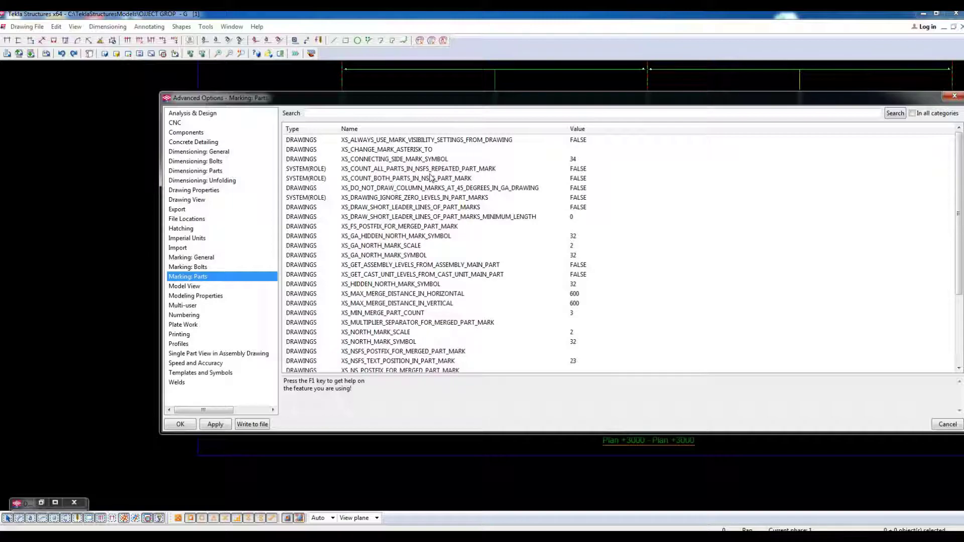
{"action": "scroll", "coordinate": [430, 176], "scroll_direction": "down", "scroll_amount": 4}
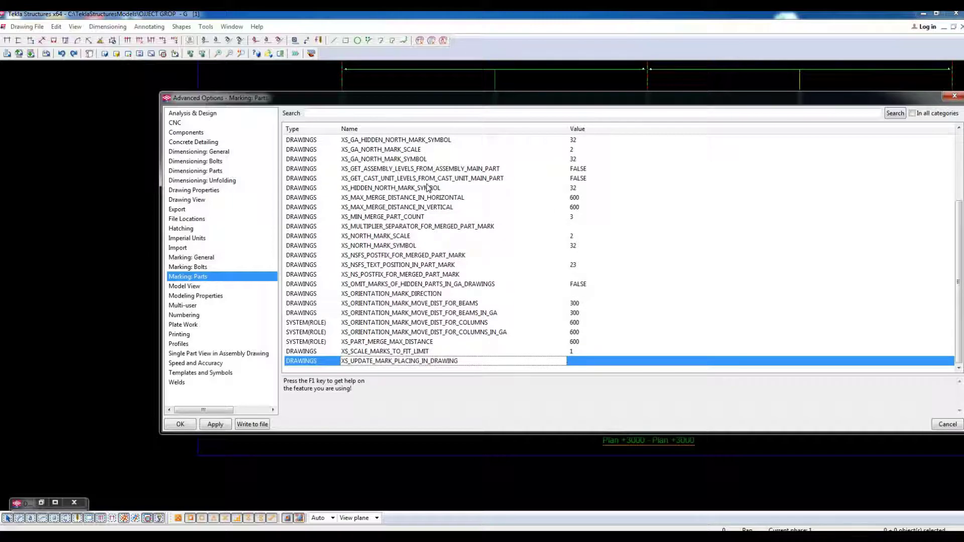
{"action": "left_click", "coordinate": [181, 424]}
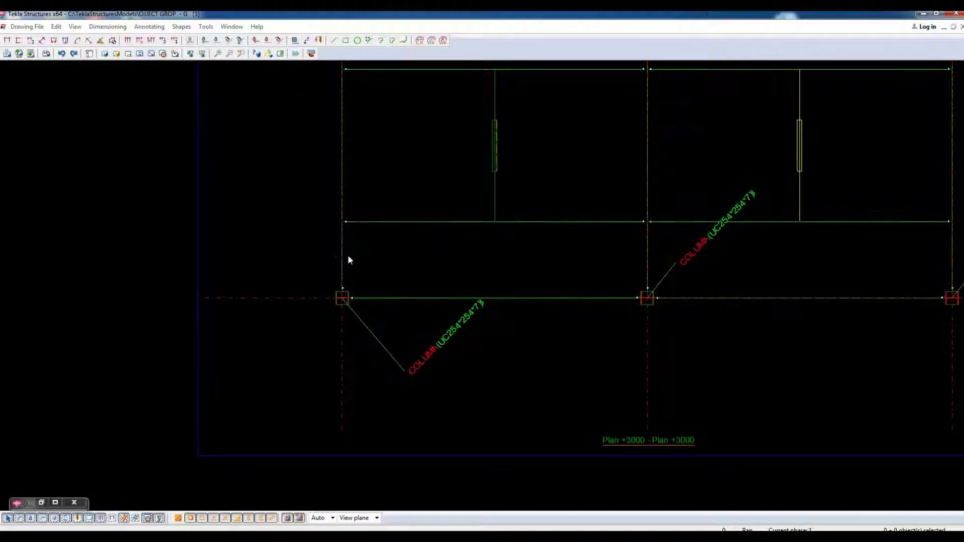
- Move the lower-left corner column's part mark from below back to above and right of the column
{"action": "scroll", "coordinate": [489, 346], "scroll_direction": "up", "scroll_amount": 4}
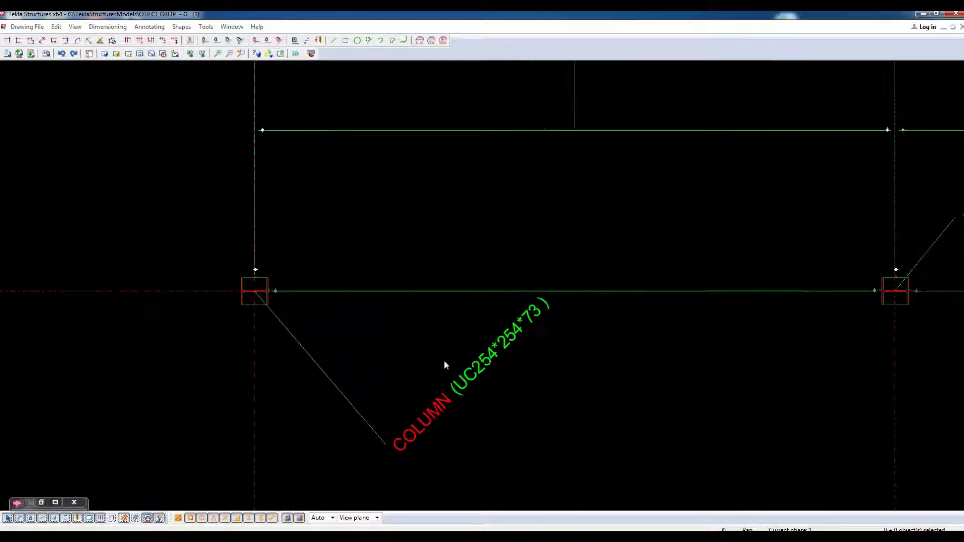
{"action": "mouse_move", "coordinate": [439, 370]}
{"action": "left_mouse_down"}
{"action": "mouse_move", "coordinate": [361, 200]}
{"action": "mouse_move", "coordinate": [328, 262]}
{"action": "left_mouse_up"}
{"action": "scroll", "coordinate": [367, 274], "scroll_direction": "down", "scroll_amount": 2}
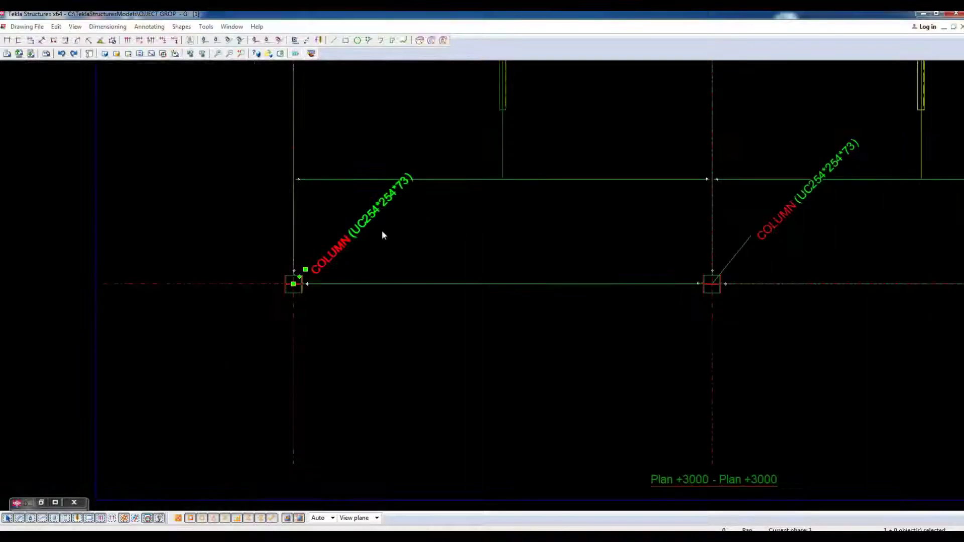
{"action": "scroll", "coordinate": [396, 287], "scroll_direction": "down", "scroll_amount": 2}
- Examine the next column's mark leader line and the connection plates at the corner column up close
{"action": "left_click", "coordinate": [577, 312]}
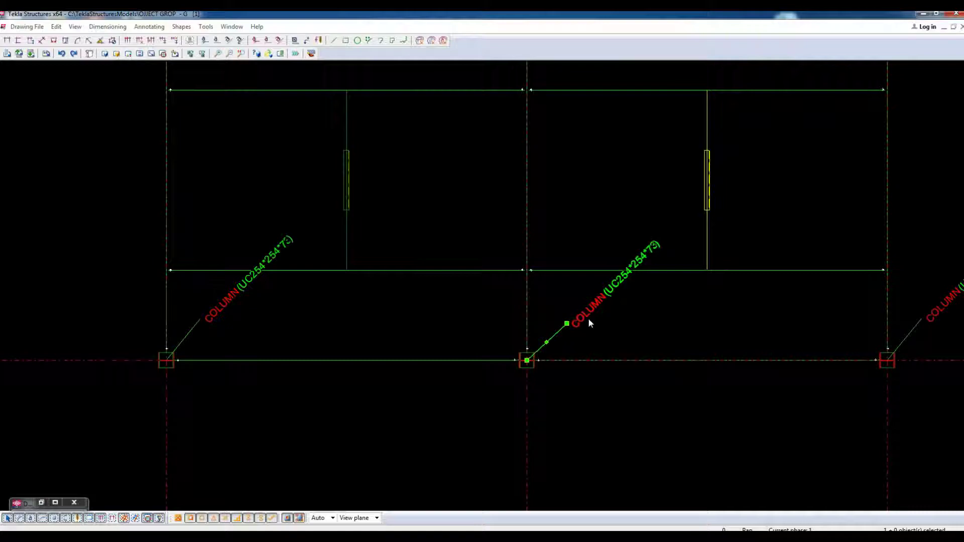
{"action": "scroll", "coordinate": [552, 328], "scroll_direction": "up", "scroll_amount": 5}
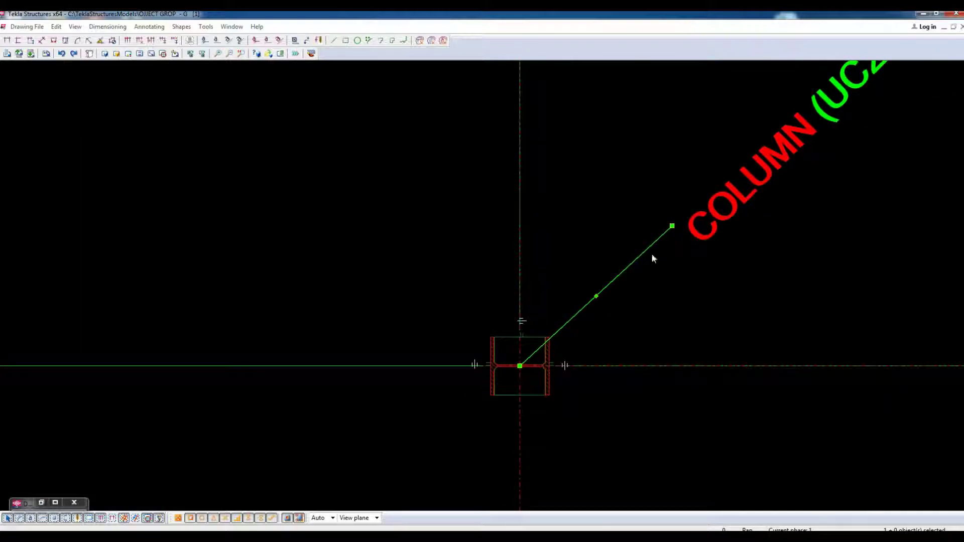
{"action": "scroll", "coordinate": [780, 228], "scroll_direction": "down", "scroll_amount": 5}
{"action": "left_click", "coordinate": [19, 245]}
{"action": "scroll", "coordinate": [382, 276], "scroll_direction": "up", "scroll_amount": 5}
{"action": "scroll", "coordinate": [408, 323], "scroll_direction": "up", "scroll_amount": 8}
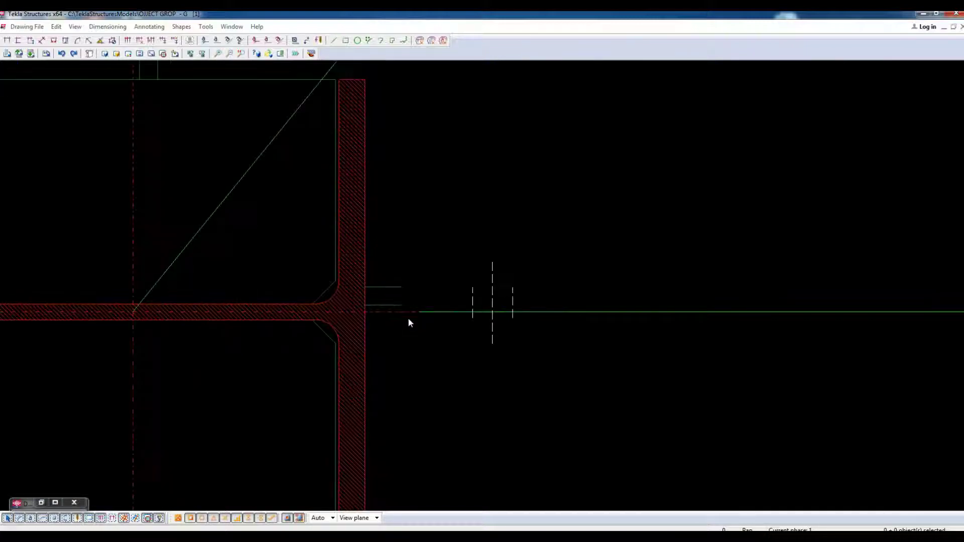
- Check the drawing part properties of the small green connection plate above the corner column, leaving them unmodified
{"action": "scroll", "coordinate": [409, 322], "scroll_direction": "down", "scroll_amount": 8}
{"action": "scroll", "coordinate": [313, 234], "scroll_direction": "up", "scroll_amount": 8}
{"action": "scroll", "coordinate": [343, 285], "scroll_direction": "down", "scroll_amount": 5}
{"action": "scroll", "coordinate": [350, 384], "scroll_direction": "up", "scroll_amount": 6}
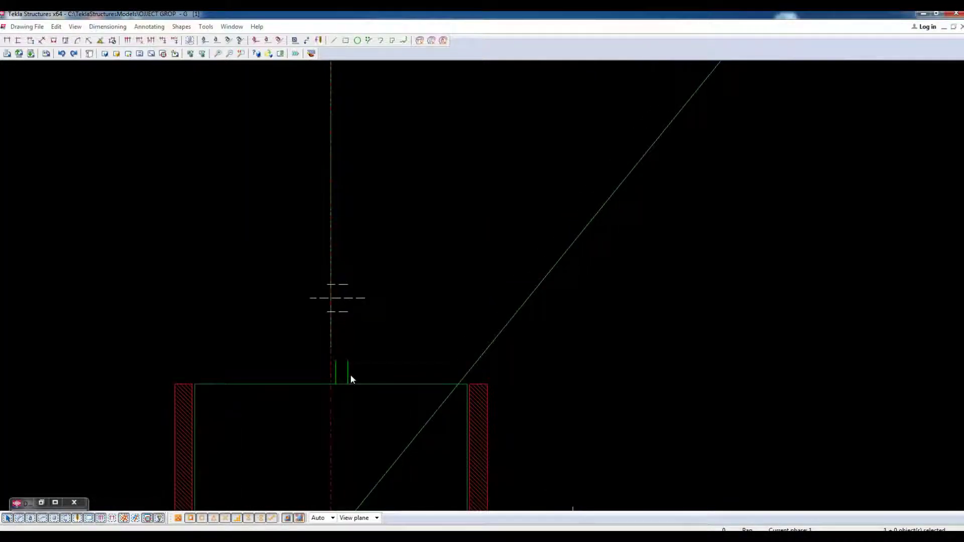
{"action": "double_click", "coordinate": [348, 376]}
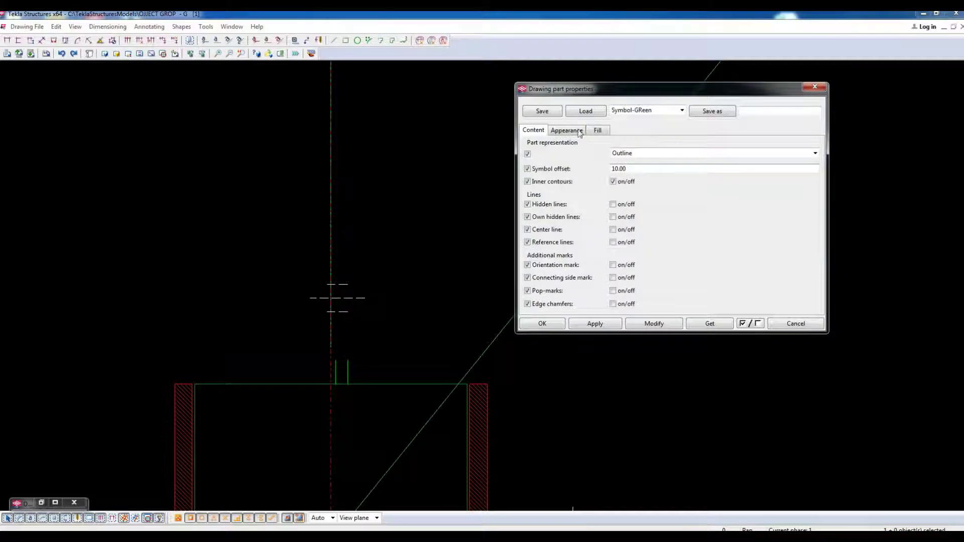
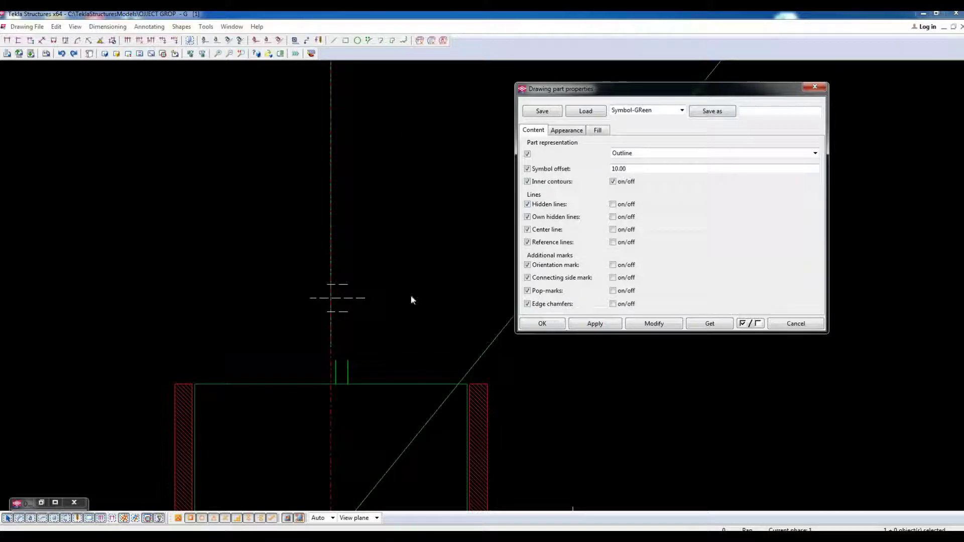
{"action": "left_click", "coordinate": [796, 324]}
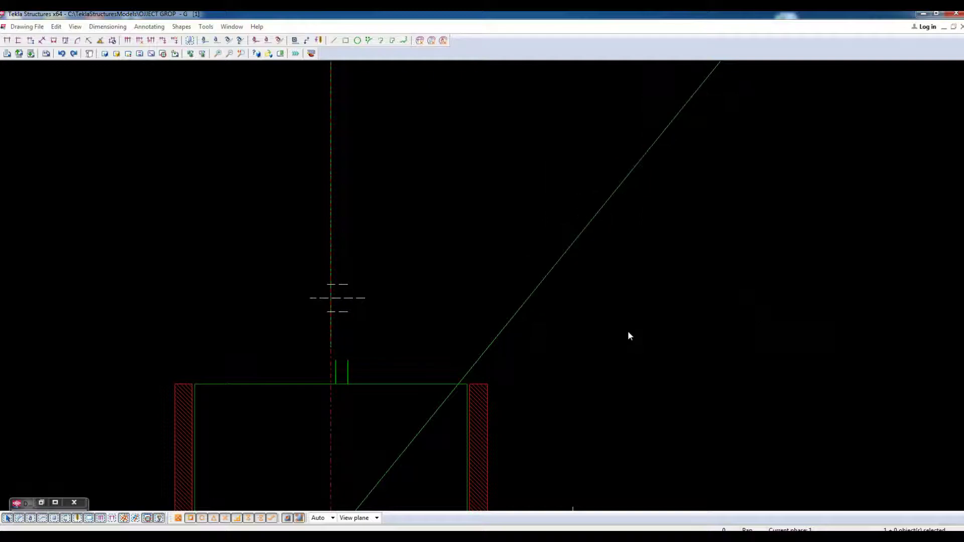
- Open the plan view's filter settings, add a filter row for the Part category and set its property to Name
{"action": "scroll", "coordinate": [628, 328], "scroll_direction": "down", "scroll_amount": 3}
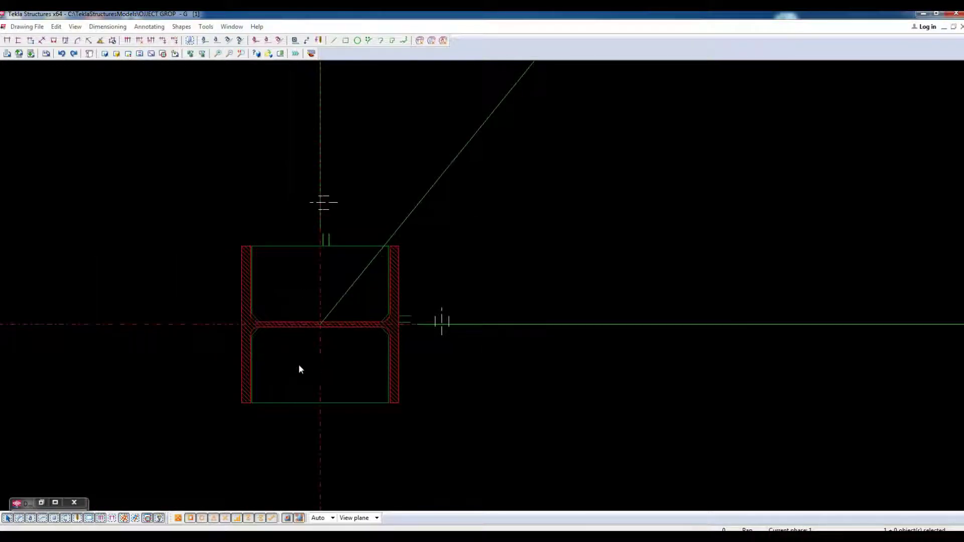
{"action": "scroll", "coordinate": [373, 269], "scroll_direction": "down", "scroll_amount": 4}
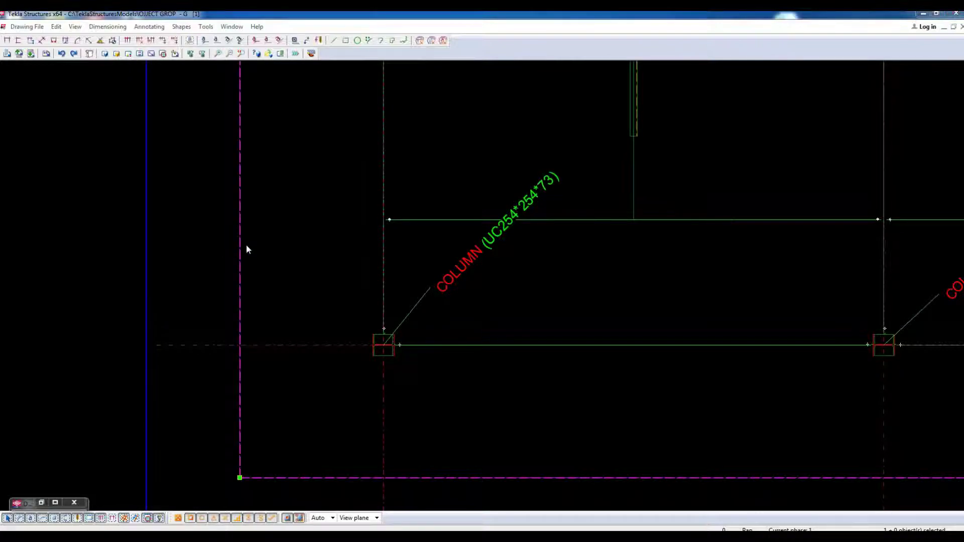
{"action": "double_click", "coordinate": [239, 245]}
{"action": "left_click", "coordinate": [598, 404]}
{"action": "left_click", "coordinate": [348, 232]}
{"action": "left_click", "coordinate": [86, 245]}
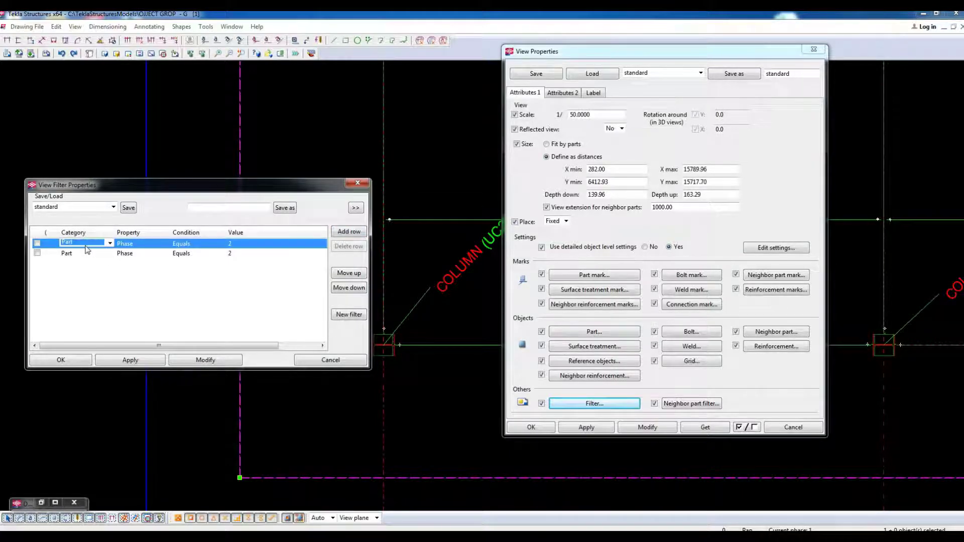
{"action": "left_click", "coordinate": [160, 246]}
{"action": "left_click", "coordinate": [165, 243]}
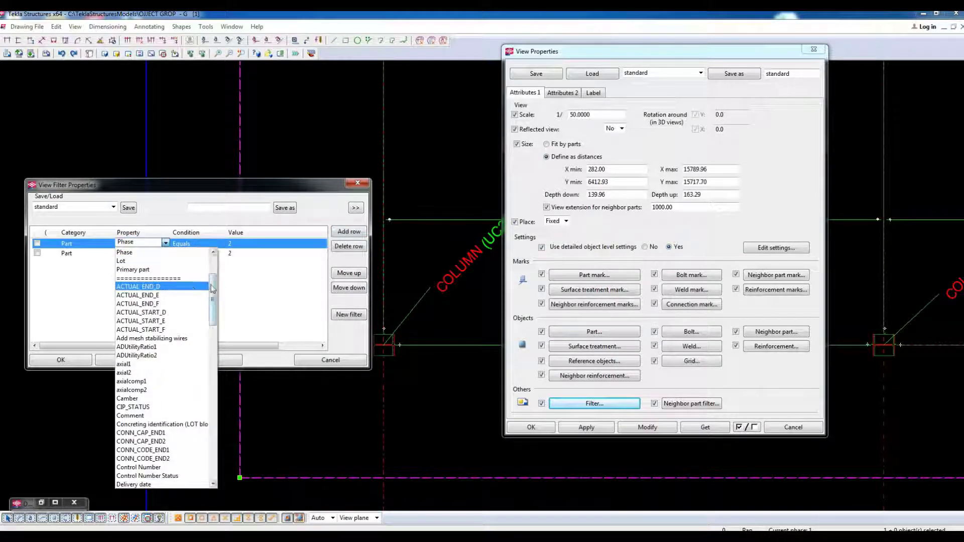
{"action": "scroll", "coordinate": [150, 271], "scroll_direction": "up", "scroll_amount": 3}
{"action": "left_click", "coordinate": [146, 252]}
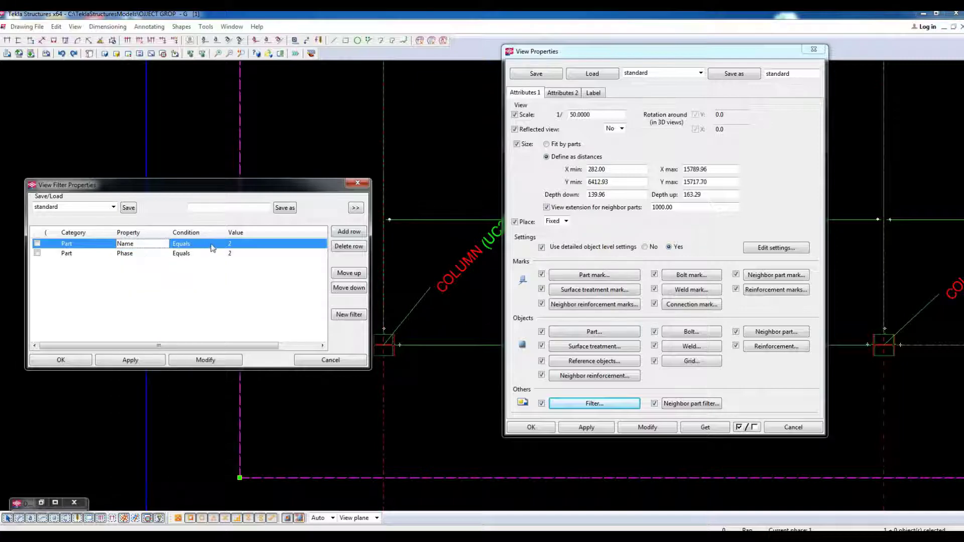
- Set the Name row's value to PLATE by selecting the connection plate at the corner column from the drawing
{"action": "left_click", "coordinate": [243, 245]}
{"action": "left_click", "coordinate": [322, 243]}
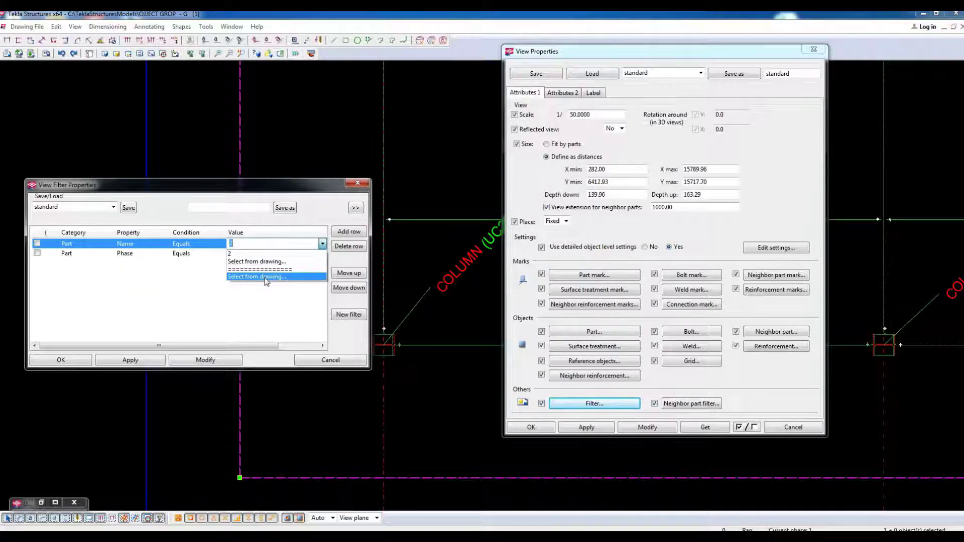
{"action": "left_click", "coordinate": [261, 276]}
{"action": "scroll", "coordinate": [387, 354], "scroll_direction": "up", "scroll_amount": 3}
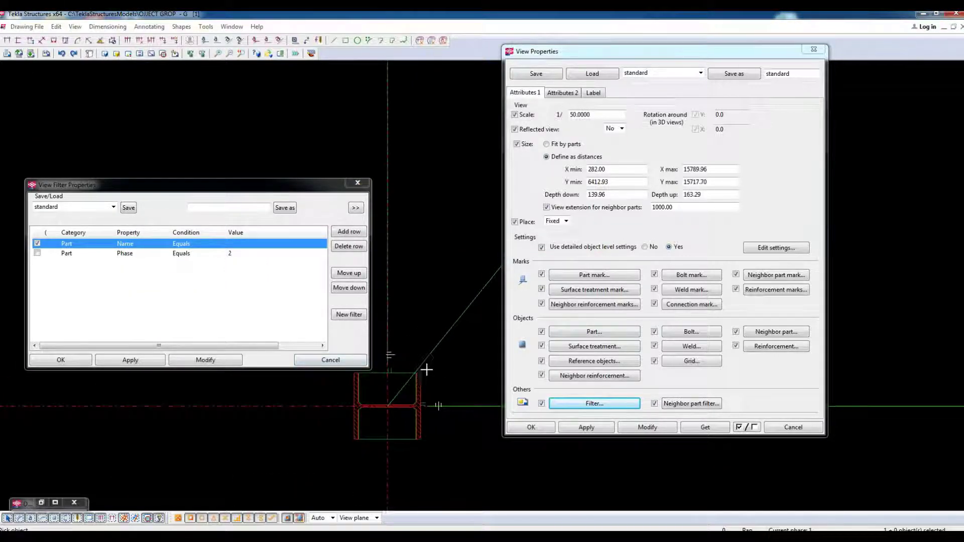
{"action": "left_click", "coordinate": [392, 374]}
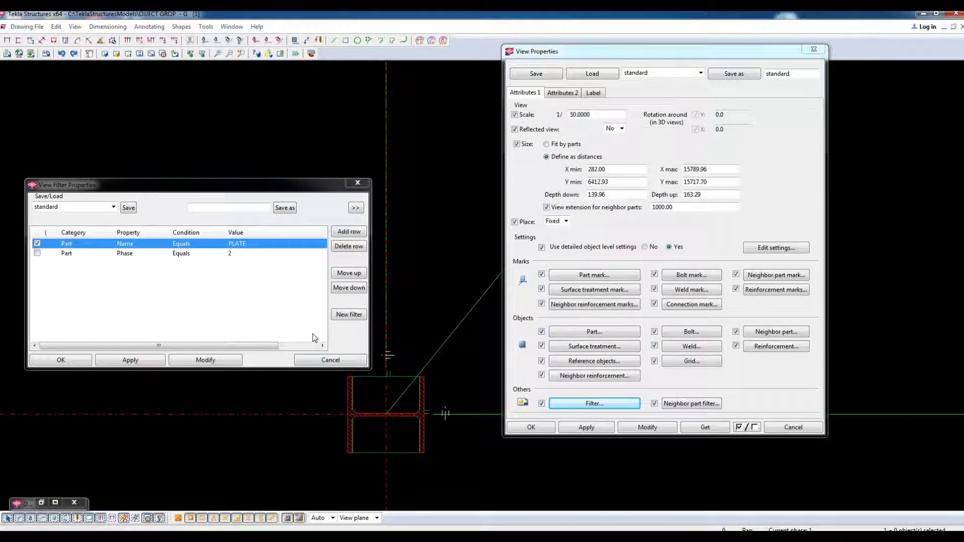
- Try the PLATE name filter on the plan view and undo the modification
{"action": "left_click", "coordinate": [271, 243]}
{"action": "left_click", "coordinate": [322, 244]}
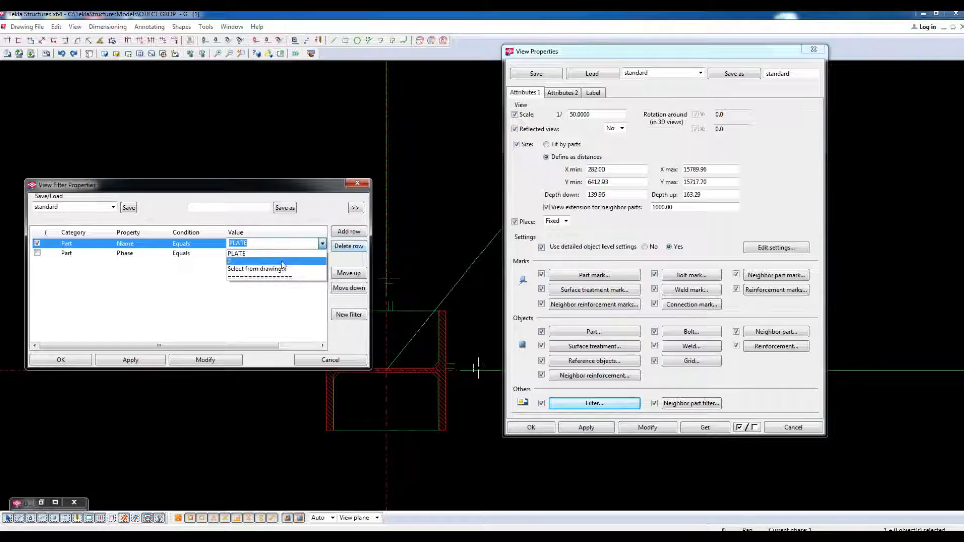
{"action": "left_click", "coordinate": [279, 275]}
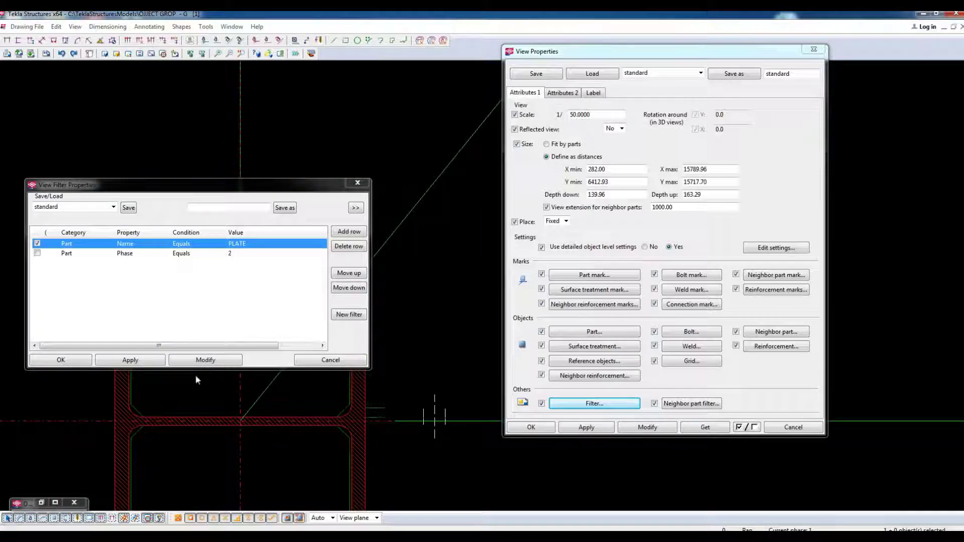
{"action": "left_click", "coordinate": [202, 362]}
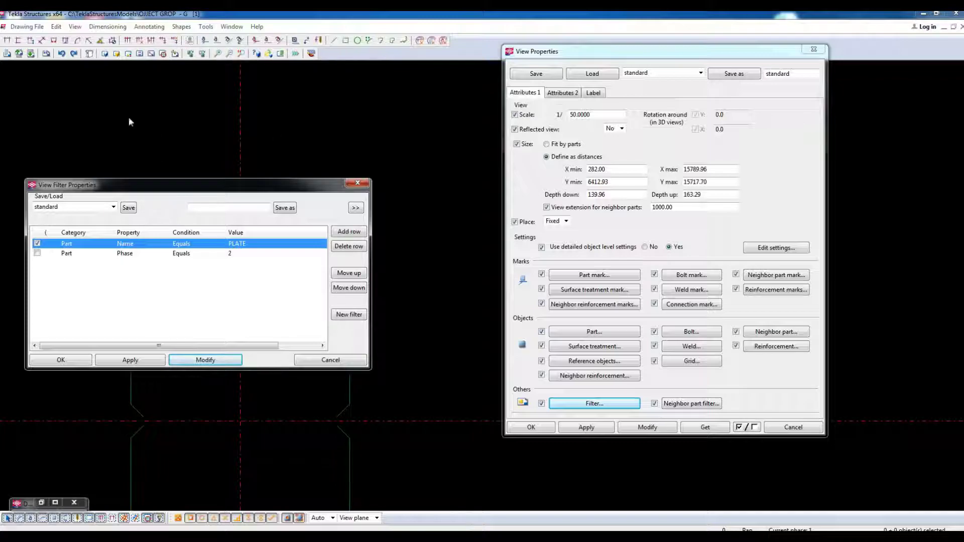
{"action": "left_click", "coordinate": [60, 54]}
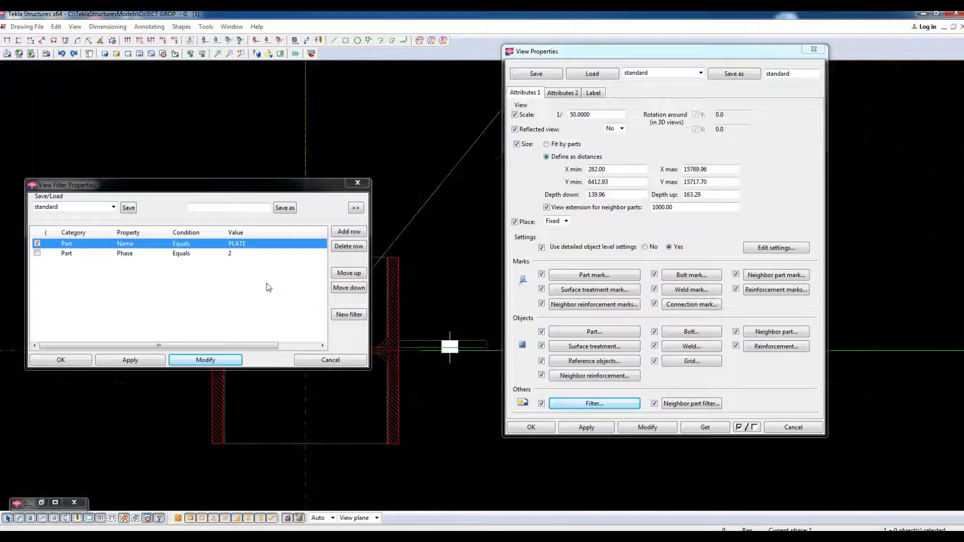
- Test and undo the filter on the plan view once more, save it under the name plate and close the filter settings
{"action": "left_click", "coordinate": [231, 208]}
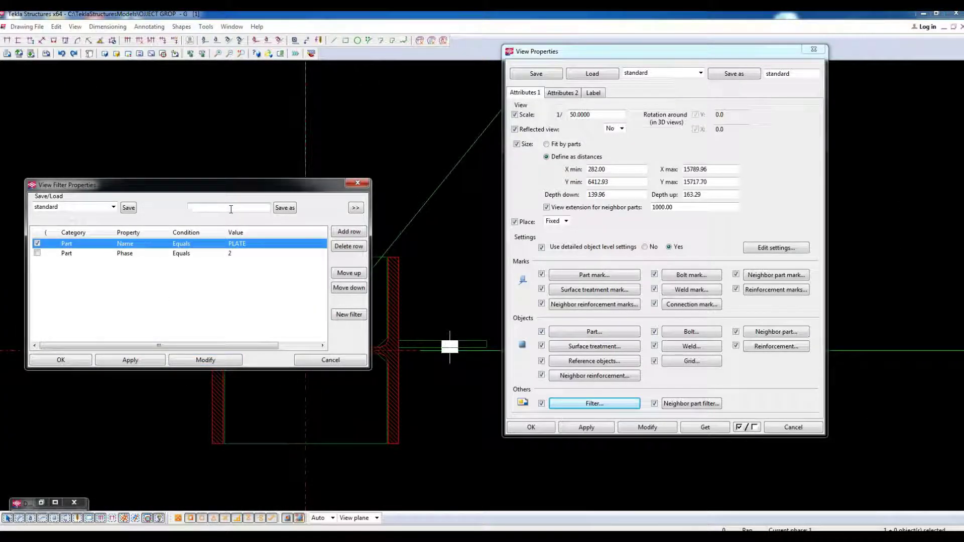
{"action": "type", "text": "plate"}
{"action": "left_click", "coordinate": [210, 361]}
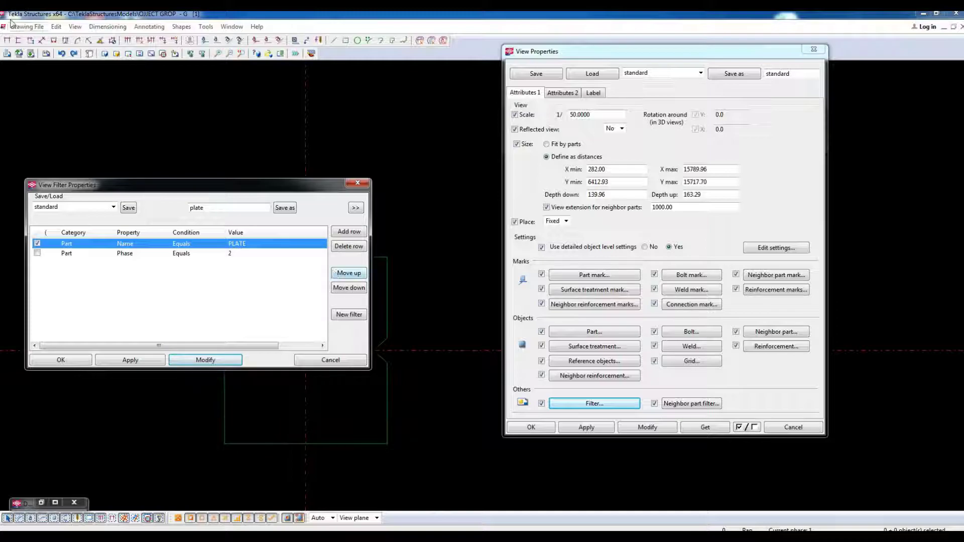
{"action": "left_click", "coordinate": [61, 53]}
{"action": "left_click", "coordinate": [284, 208]}
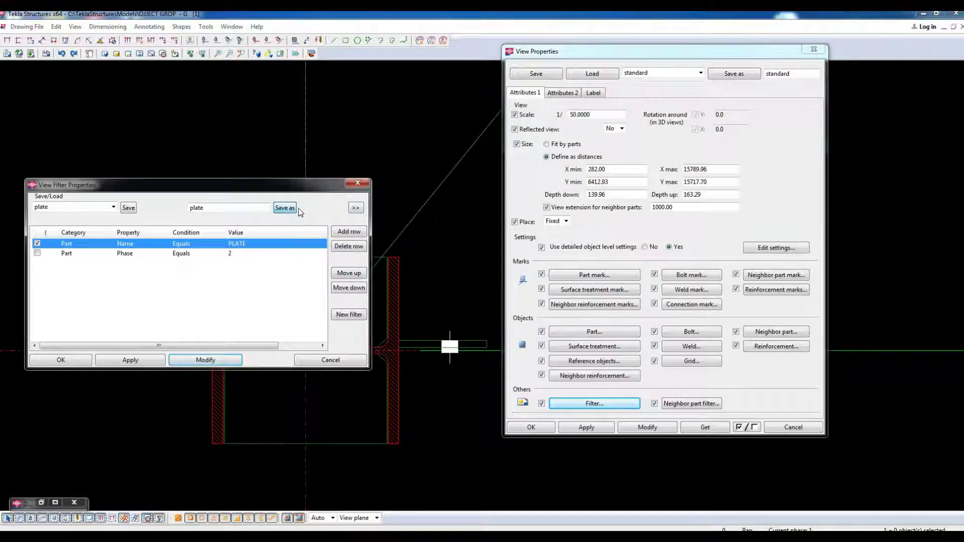
{"action": "left_click", "coordinate": [330, 360]}
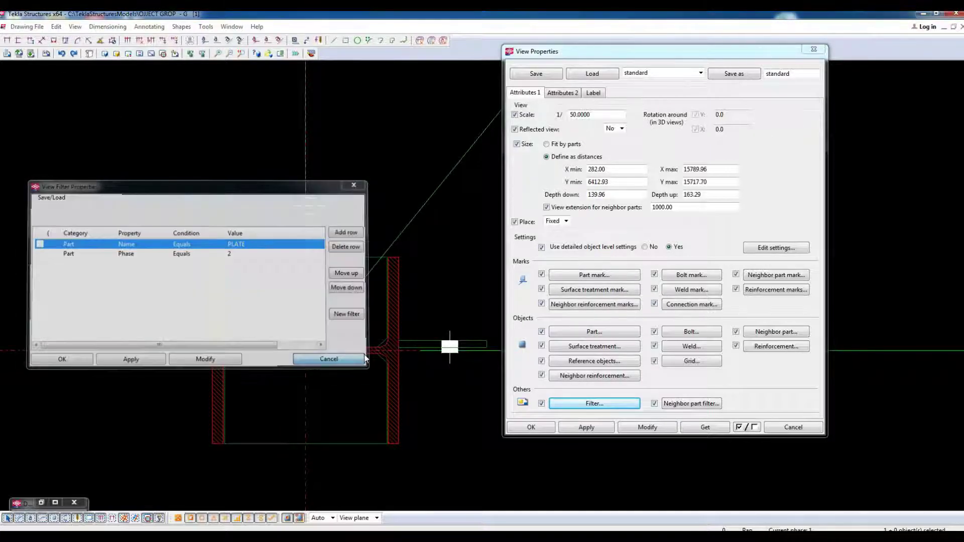
{"action": "left_click", "coordinate": [780, 249]}
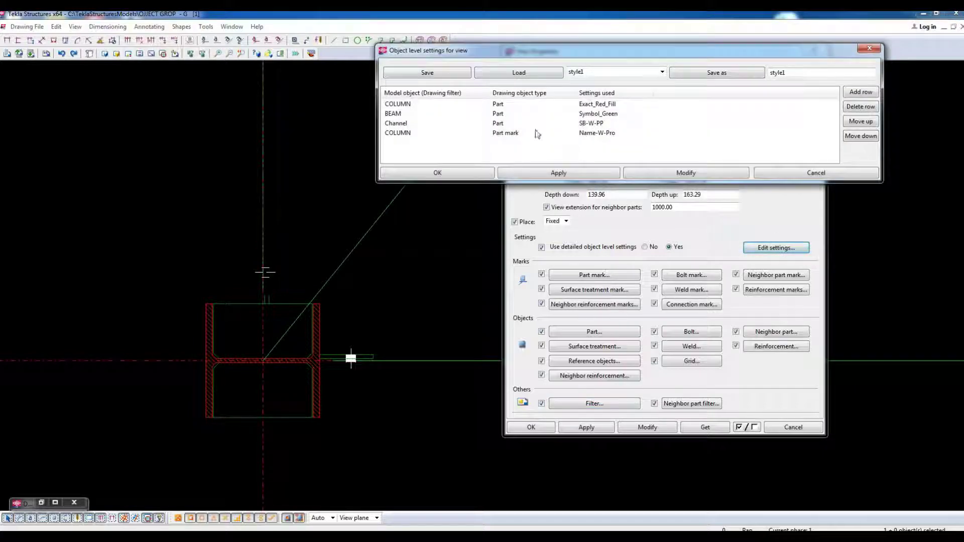
{"action": "left_click", "coordinate": [861, 92]}
{"action": "left_click", "coordinate": [390, 142]}
{"action": "left_click", "coordinate": [417, 145]}
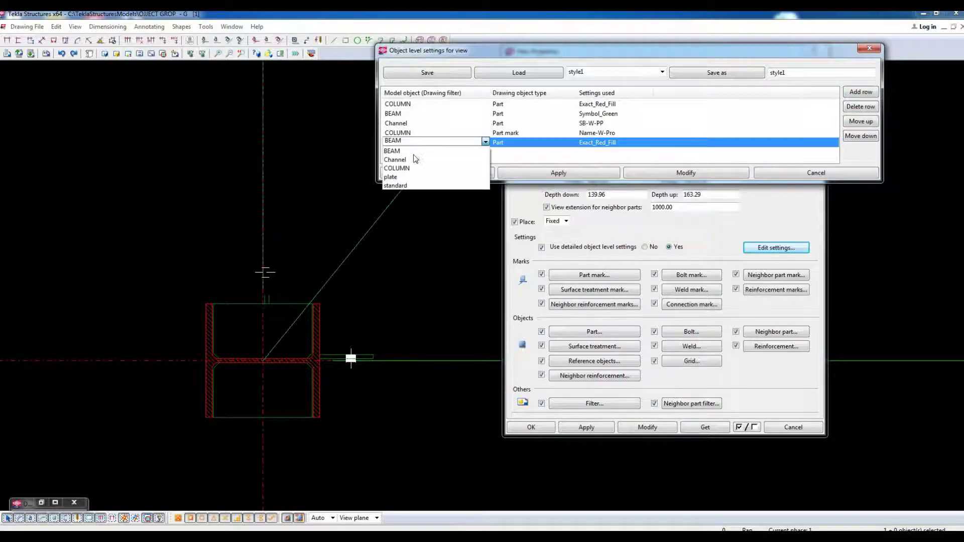
{"action": "left_click", "coordinate": [408, 182]}
{"action": "left_click", "coordinate": [818, 173]}
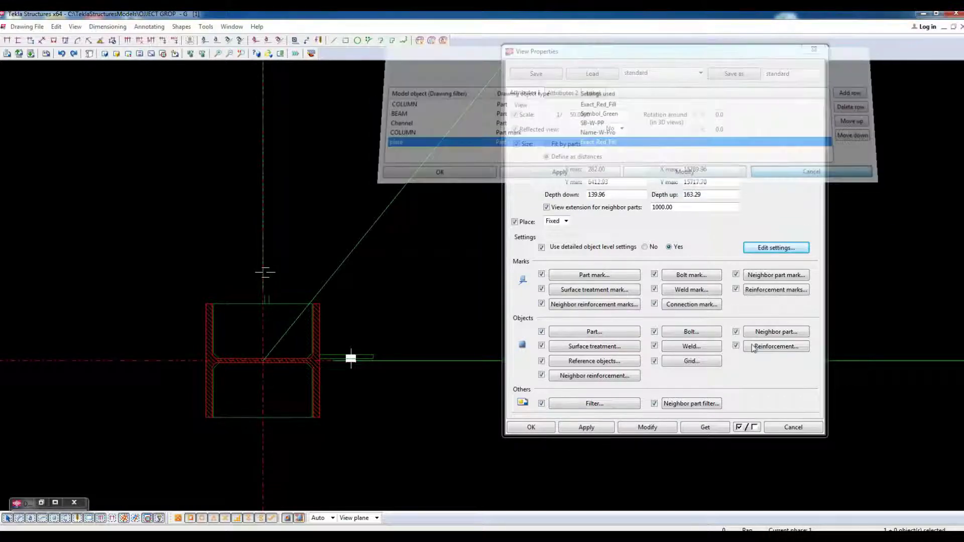
- Open the plan view's part properties and set the part representation to Exact
{"action": "left_click", "coordinate": [595, 332]}
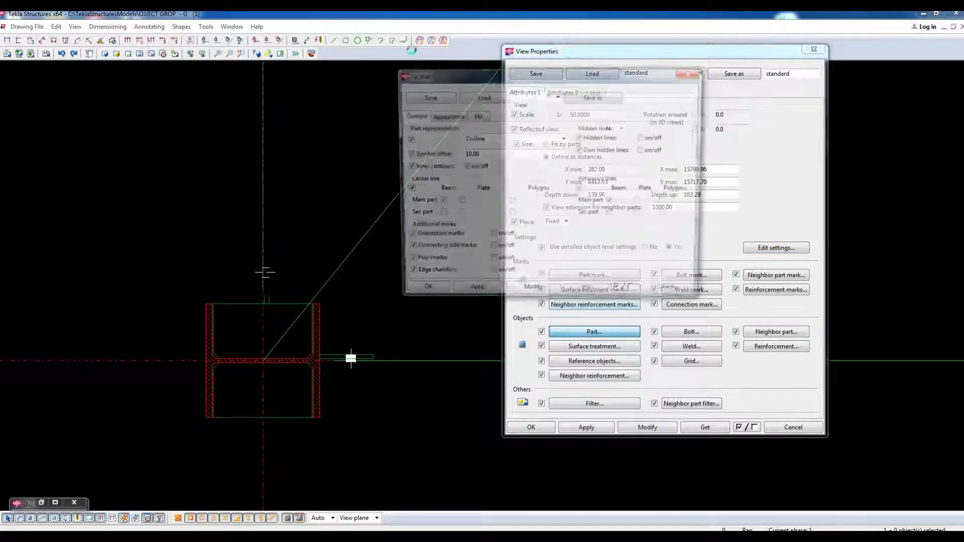
{"action": "left_click", "coordinate": [472, 142]}
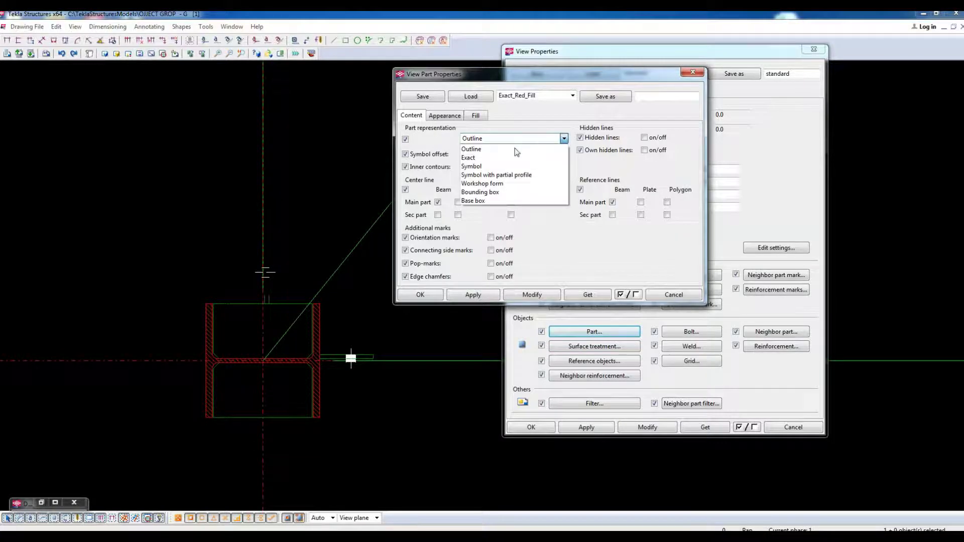
{"action": "left_click", "coordinate": [475, 156]}
- Set the fill of both the part faces and the sections to hardware_SOLID in red
{"action": "left_click", "coordinate": [485, 116]}
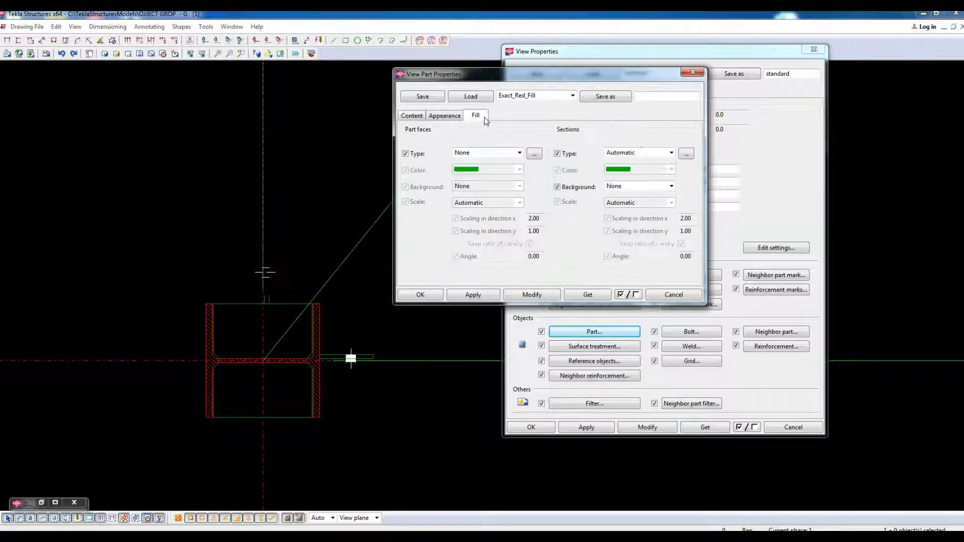
{"action": "left_click", "coordinate": [486, 152]}
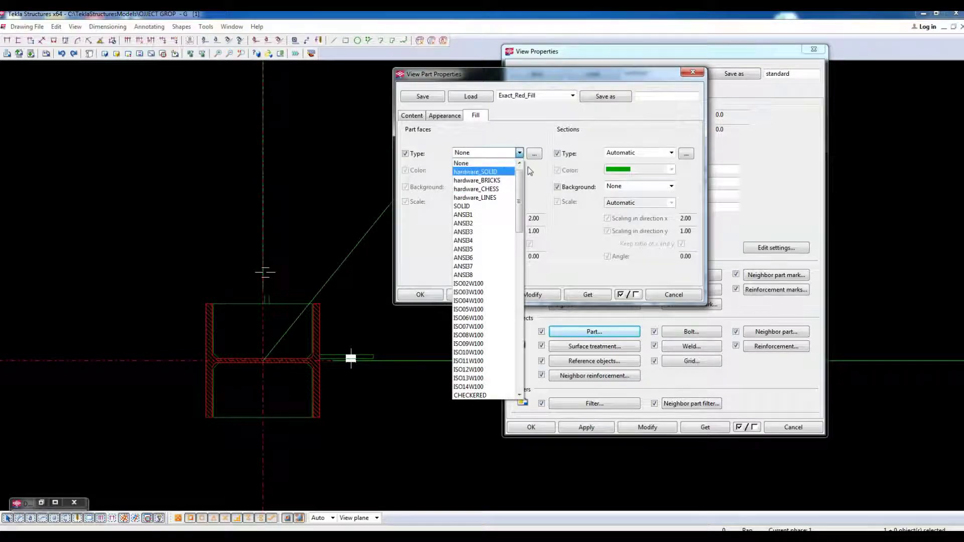
{"action": "left_click", "coordinate": [494, 171]}
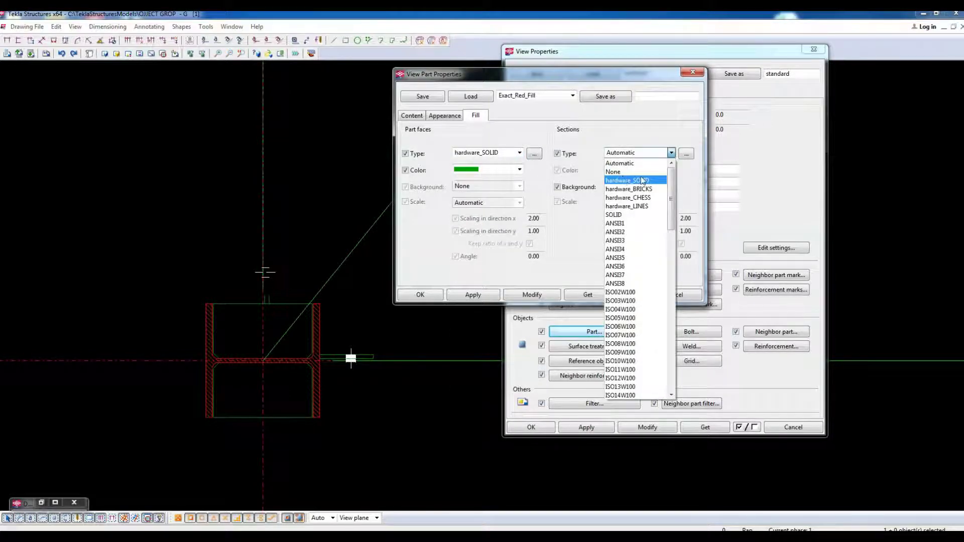
{"action": "left_click", "coordinate": [627, 180]}
{"action": "left_click", "coordinate": [628, 170]}
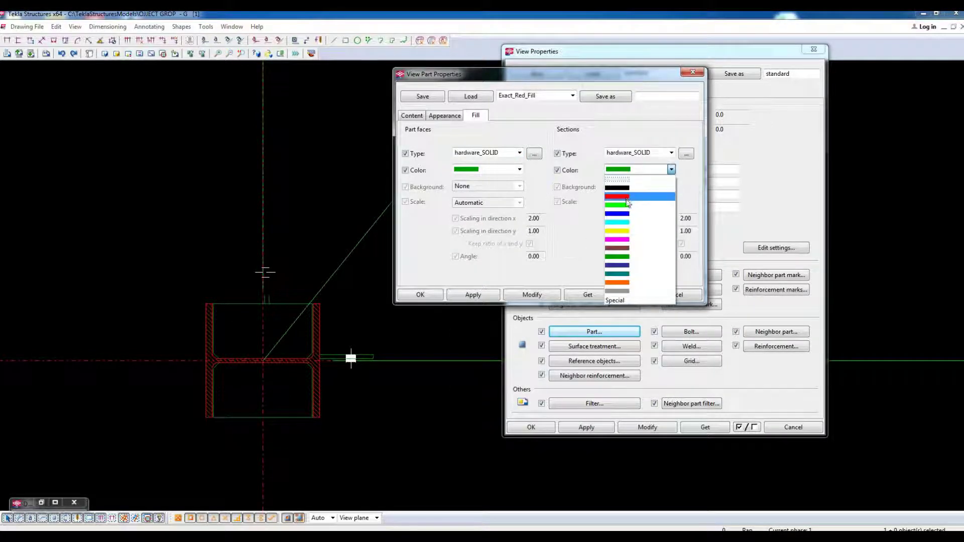
{"action": "left_click", "coordinate": [628, 196]}
{"action": "left_click", "coordinate": [519, 169]}
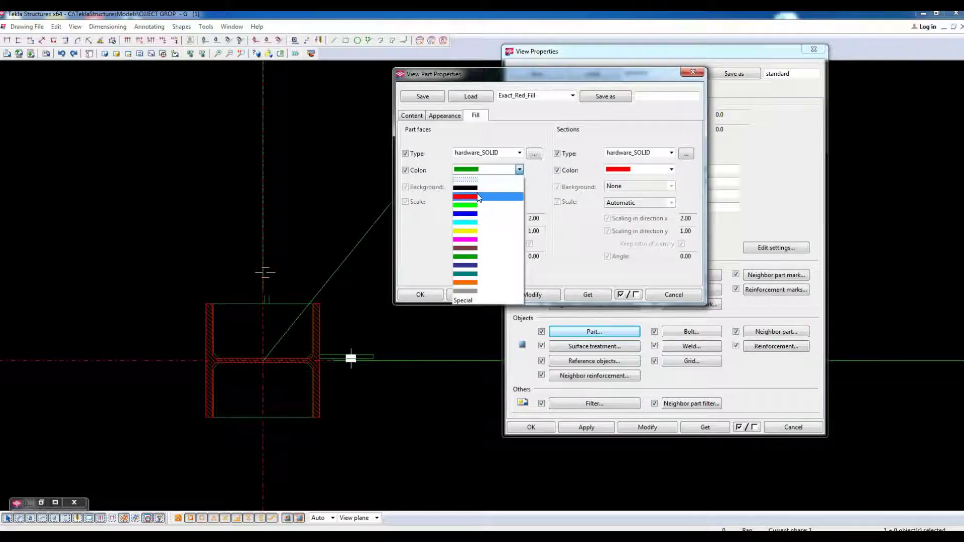
{"action": "left_click", "coordinate": [480, 197]}
- Save the part settings under the name For Plate and close the part properties without applying them to the view
{"action": "left_click", "coordinate": [445, 116]}
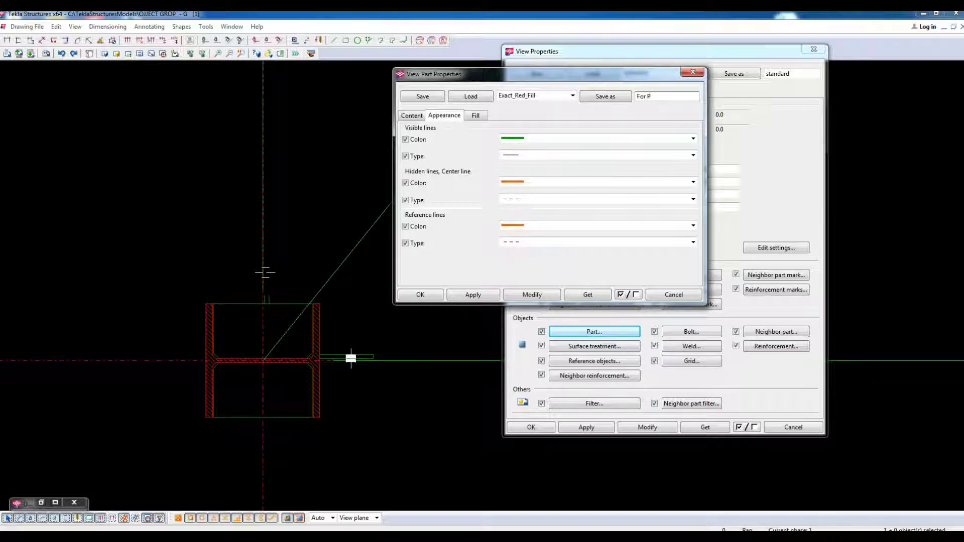
{"action": "left_click", "coordinate": [606, 96]}
{"action": "left_click", "coordinate": [543, 97]}
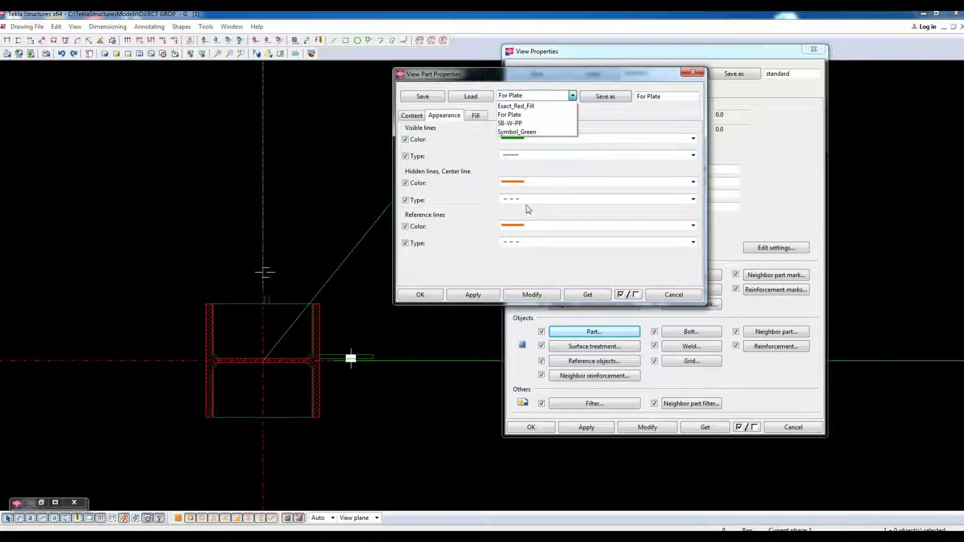
{"action": "left_click", "coordinate": [674, 295]}
{"action": "left_click", "coordinate": [674, 295]}
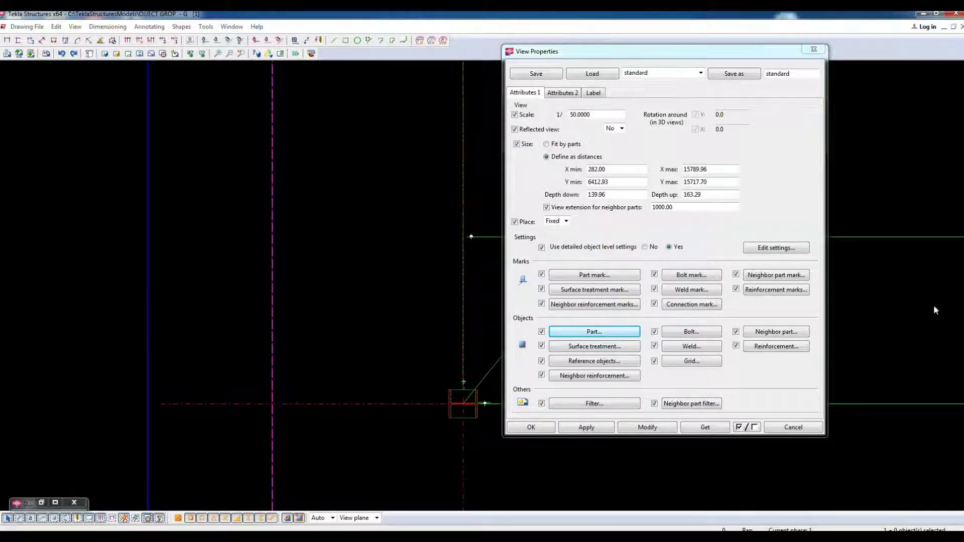
- Add an object level settings row that applies the For Plate part settings to the plate filter, and modify the view
{"action": "left_click", "coordinate": [776, 248]}
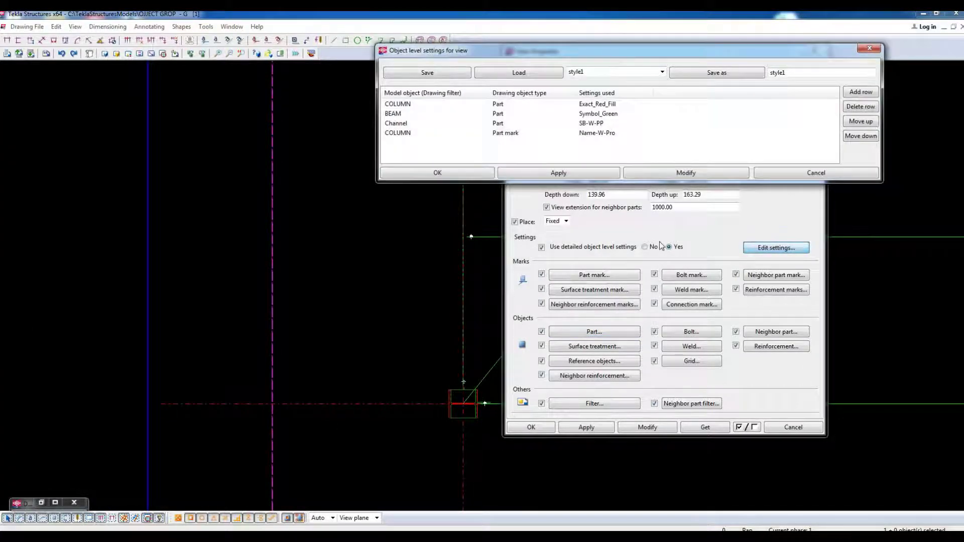
{"action": "left_click", "coordinate": [860, 91]}
{"action": "left_click", "coordinate": [424, 140]}
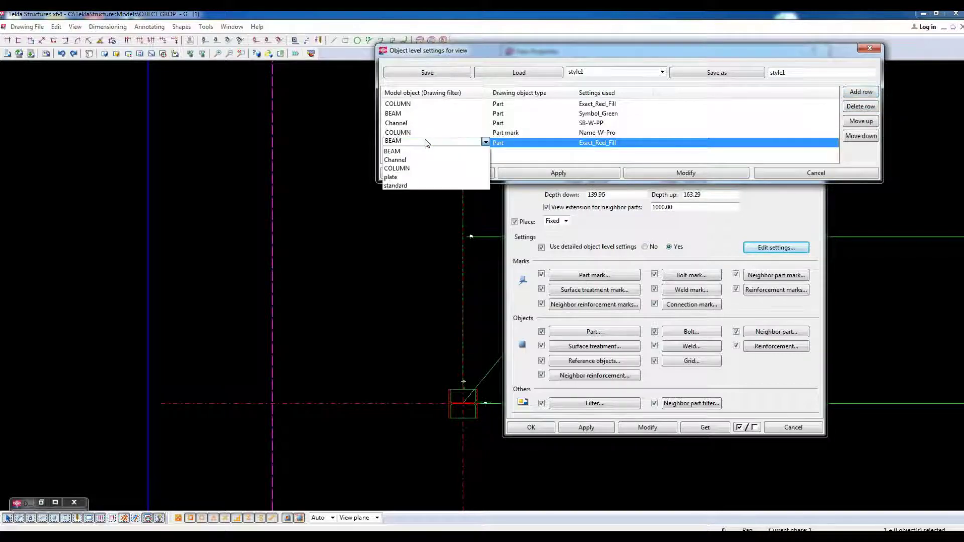
{"action": "left_click", "coordinate": [397, 178]}
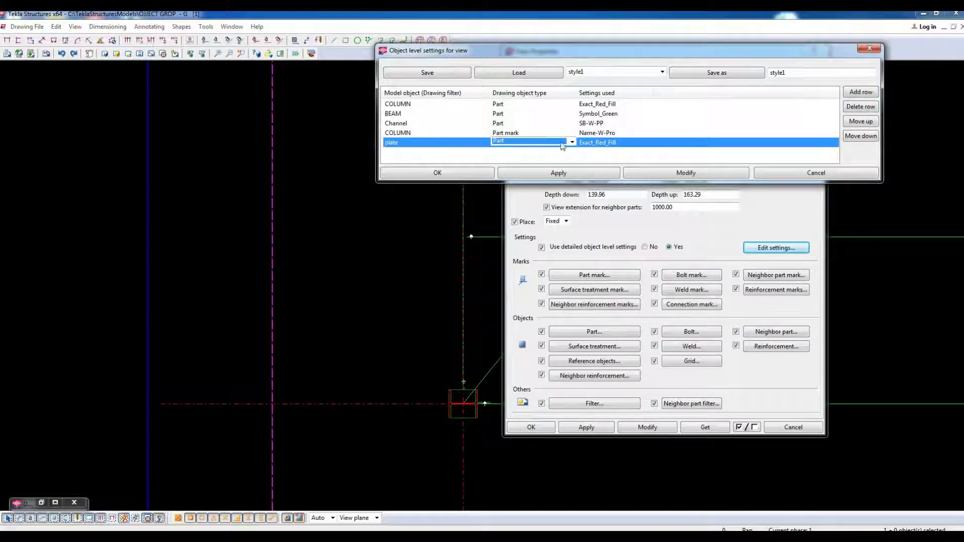
{"action": "left_click", "coordinate": [647, 142]}
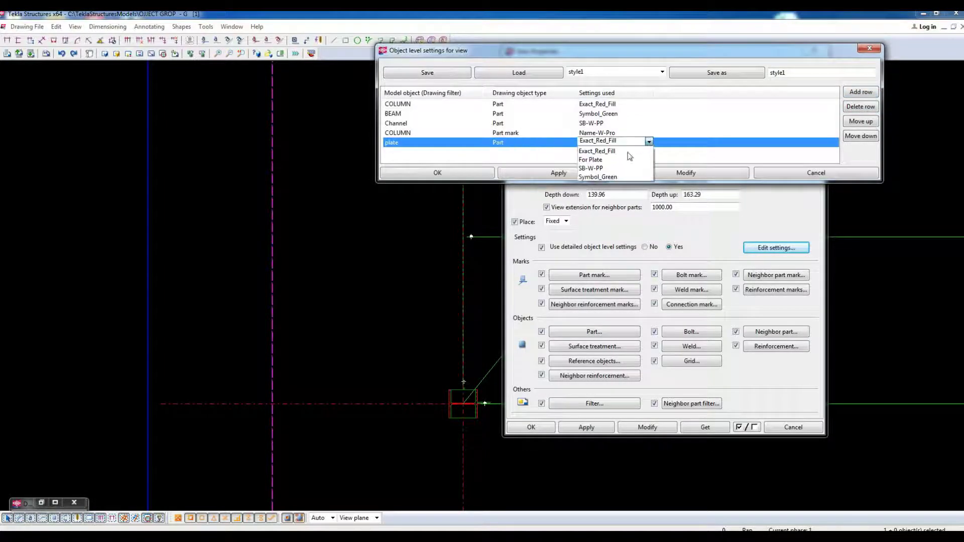
{"action": "left_click", "coordinate": [601, 160]}
{"action": "left_click", "coordinate": [673, 174]}
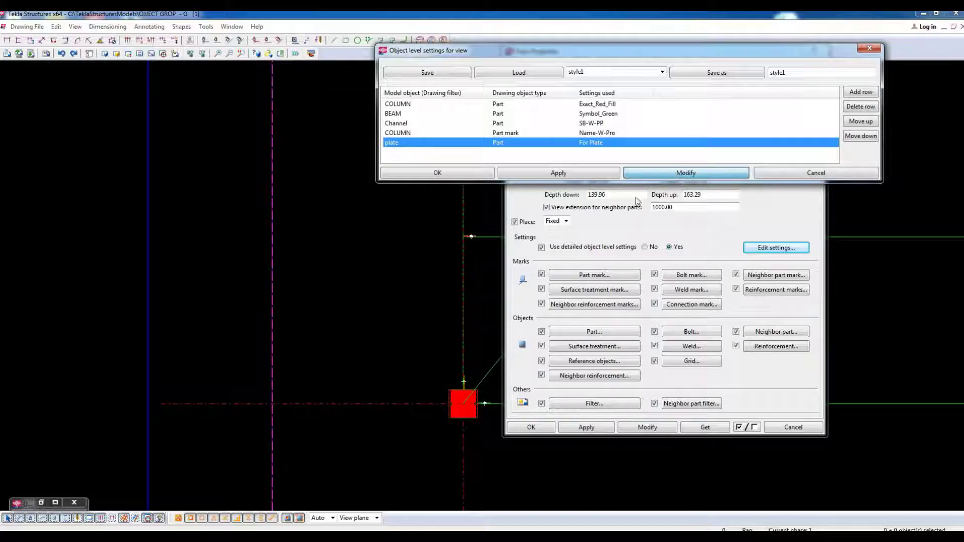
- Examine the fill of the columns and connection plates at the corner column and across the plan view
{"action": "scroll", "coordinate": [351, 364], "scroll_direction": "up", "scroll_amount": 5}
{"action": "scroll", "coordinate": [350, 356], "scroll_direction": "up", "scroll_amount": 3}
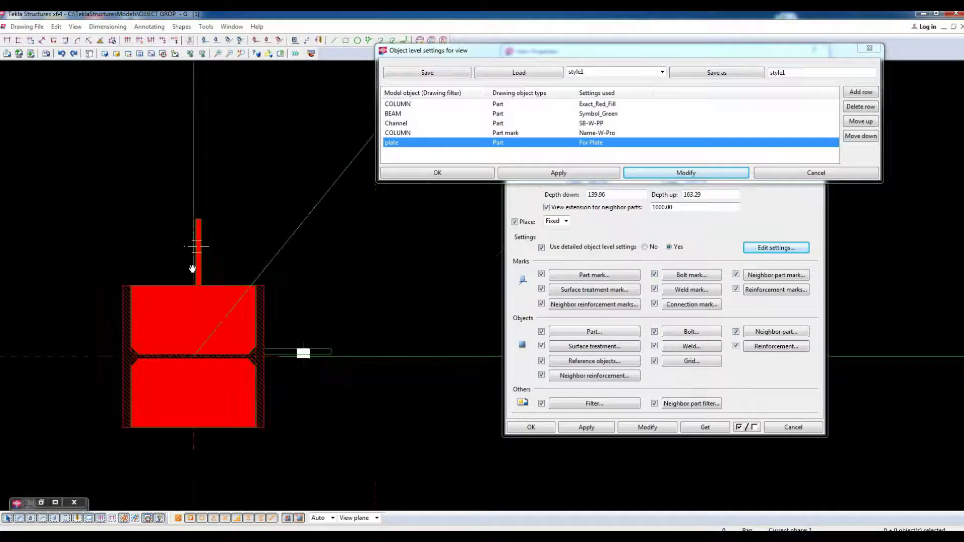
{"action": "middle_click_drag", "start_coordinate": [156, 256], "coordinate": [335, 384]}
{"action": "scroll", "coordinate": [336, 385], "scroll_direction": "down", "scroll_amount": 4}
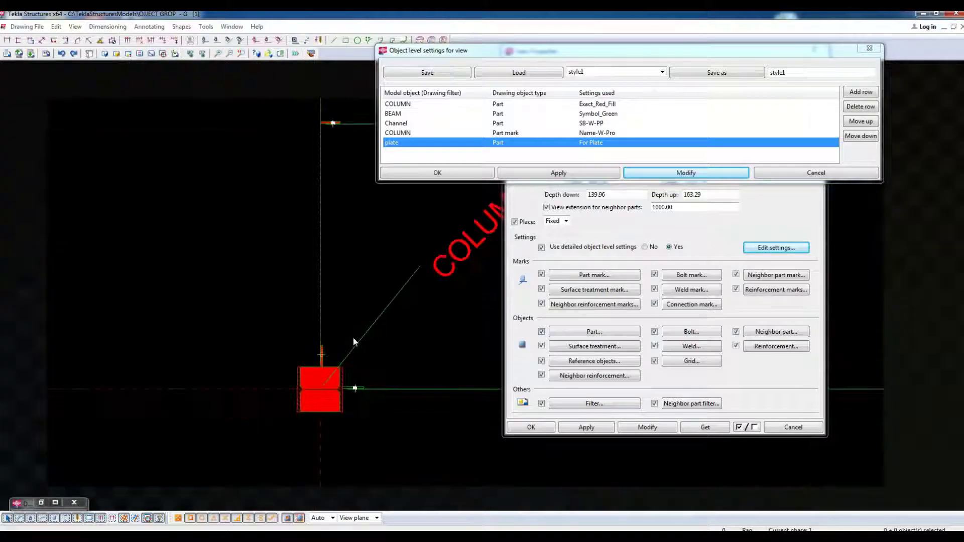
{"action": "middle_click_drag", "start_coordinate": [353, 336], "coordinate": [299, 279]}
{"action": "scroll", "coordinate": [314, 173], "scroll_direction": "up", "scroll_amount": 5}
{"action": "middle_click_drag", "start_coordinate": [314, 173], "coordinate": [301, 288]}
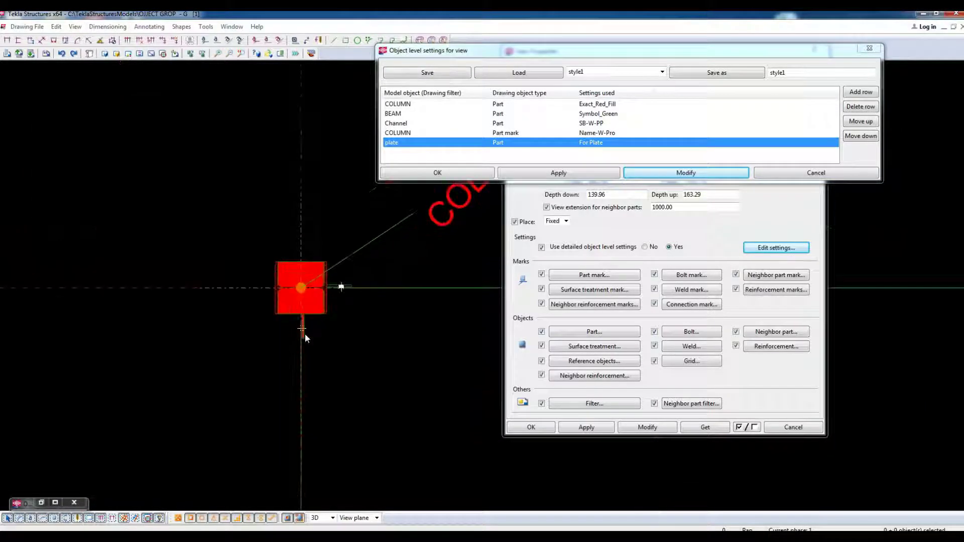
{"action": "scroll", "coordinate": [305, 300], "scroll_direction": "up", "scroll_amount": 5}
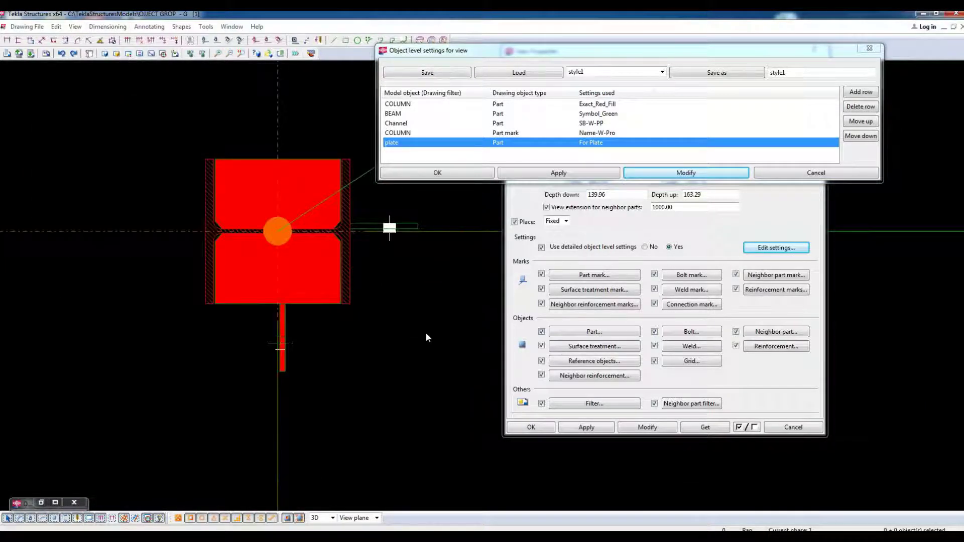
{"action": "scroll", "coordinate": [426, 332], "scroll_direction": "down", "scroll_amount": 2}
{"action": "middle_click_drag", "start_coordinate": [426, 332], "coordinate": [289, 327]}
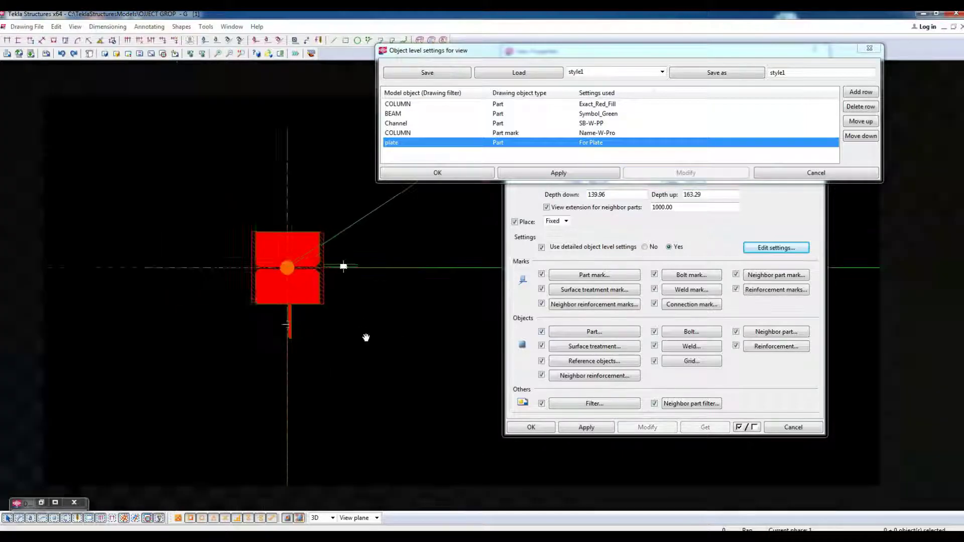
{"action": "scroll", "coordinate": [413, 331], "scroll_direction": "down", "scroll_amount": 2}
{"action": "scroll", "coordinate": [435, 286], "scroll_direction": "up", "scroll_amount": 6}
{"action": "scroll", "coordinate": [268, 261], "scroll_direction": "down", "scroll_amount": 3}
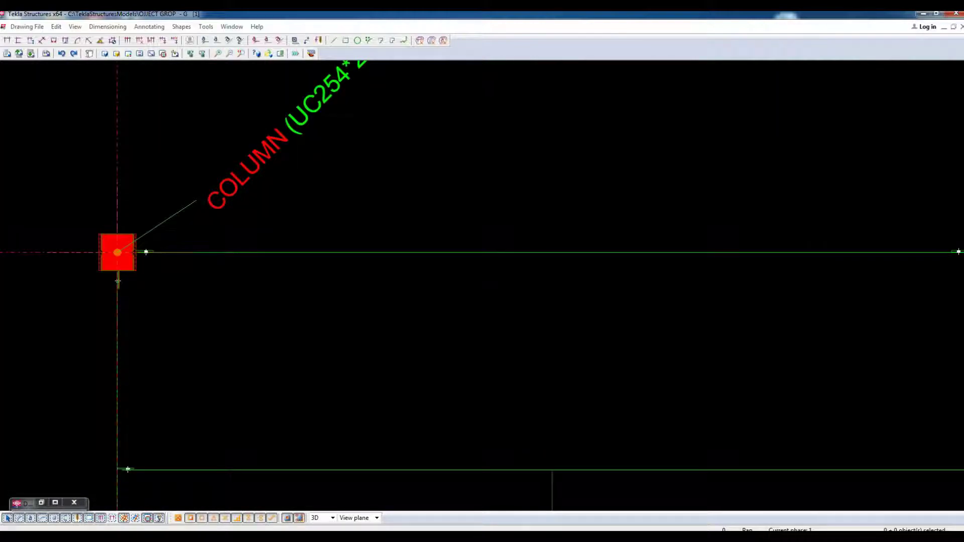
{"action": "scroll", "coordinate": [655, 305], "scroll_direction": "down", "scroll_amount": 5}
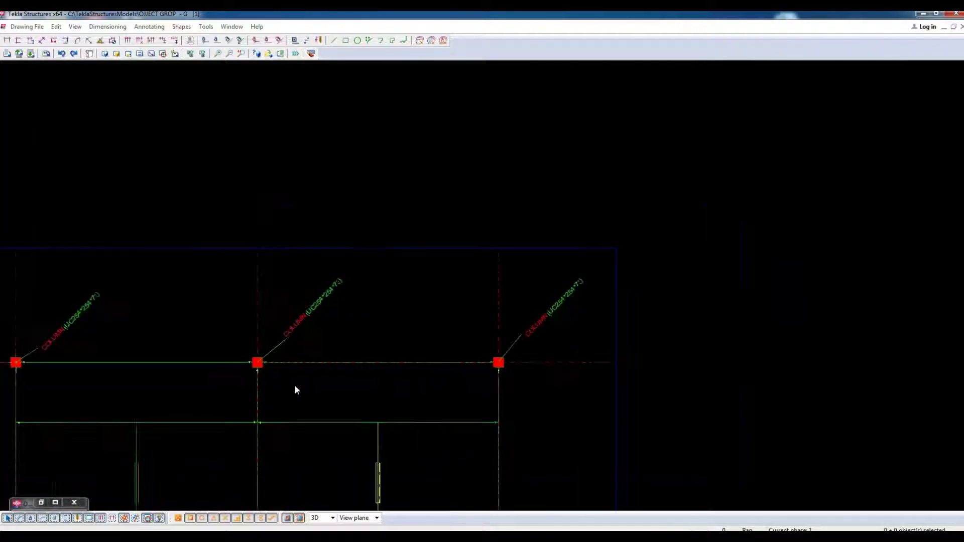
{"action": "scroll", "coordinate": [309, 371], "scroll_direction": "up", "scroll_amount": 2}
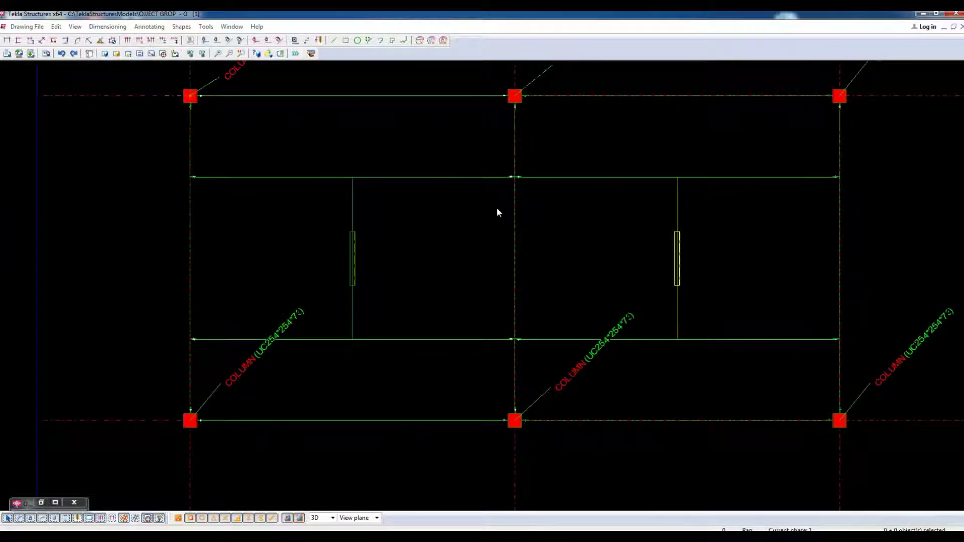
- Review the rows in the plan view's object level settings and close the view properties without changing them
{"action": "double_click", "coordinate": [41, 168]}
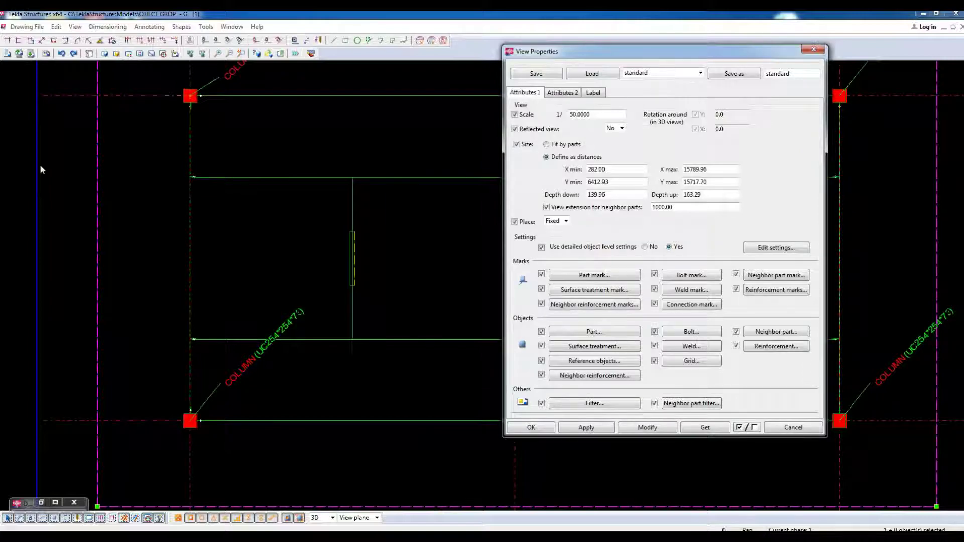
{"action": "left_click", "coordinate": [777, 248]}
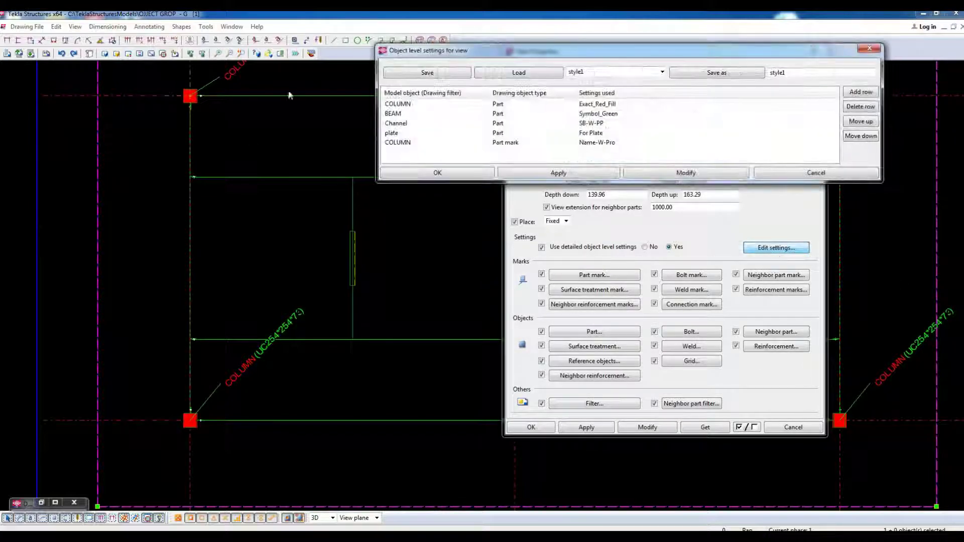
{"action": "left_click", "coordinate": [815, 173]}
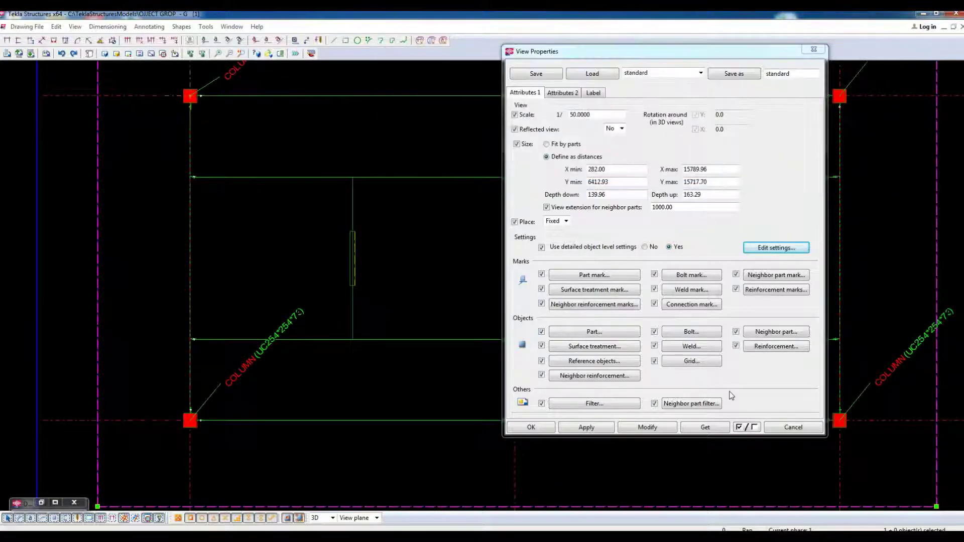
{"action": "key", "text": "Return"}
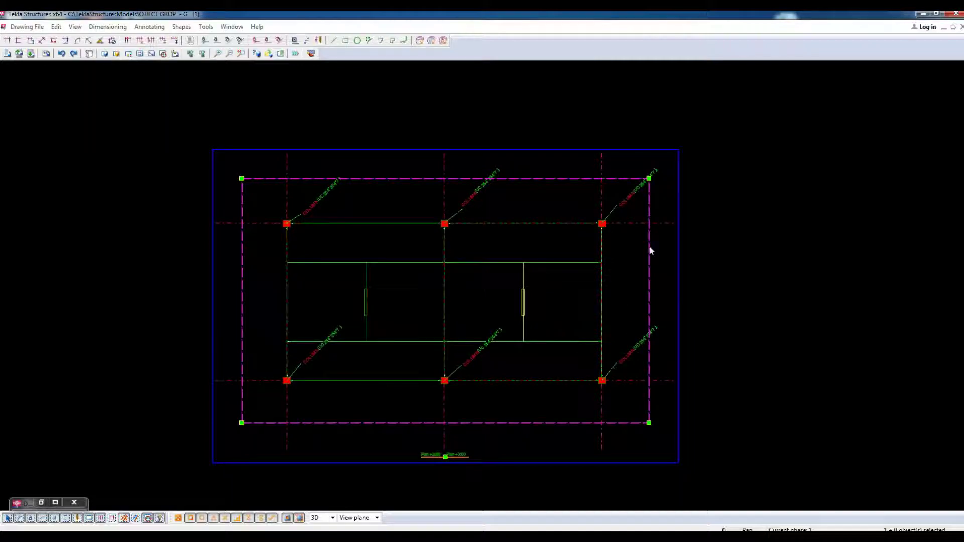
{"action": "left_click", "coordinate": [332, 154]}
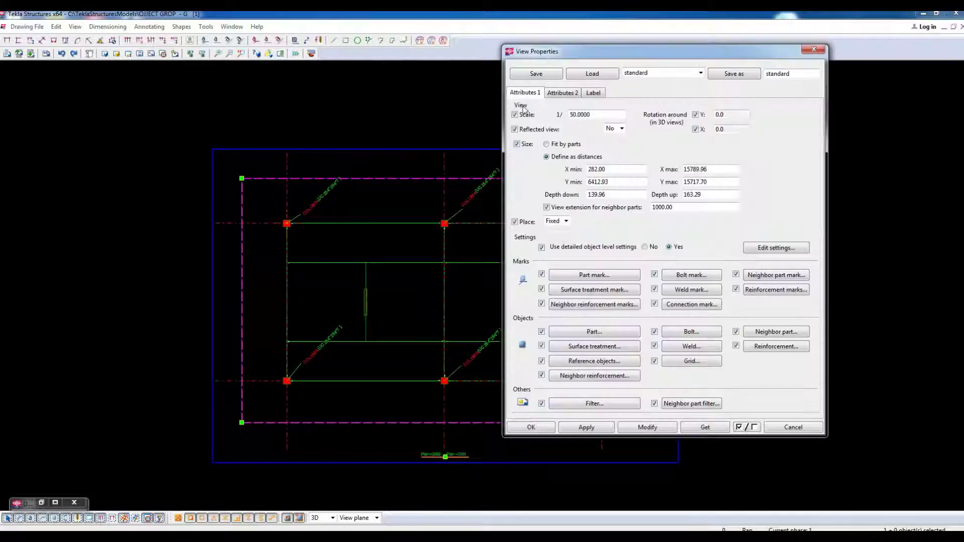
{"action": "left_click", "coordinate": [768, 247]}
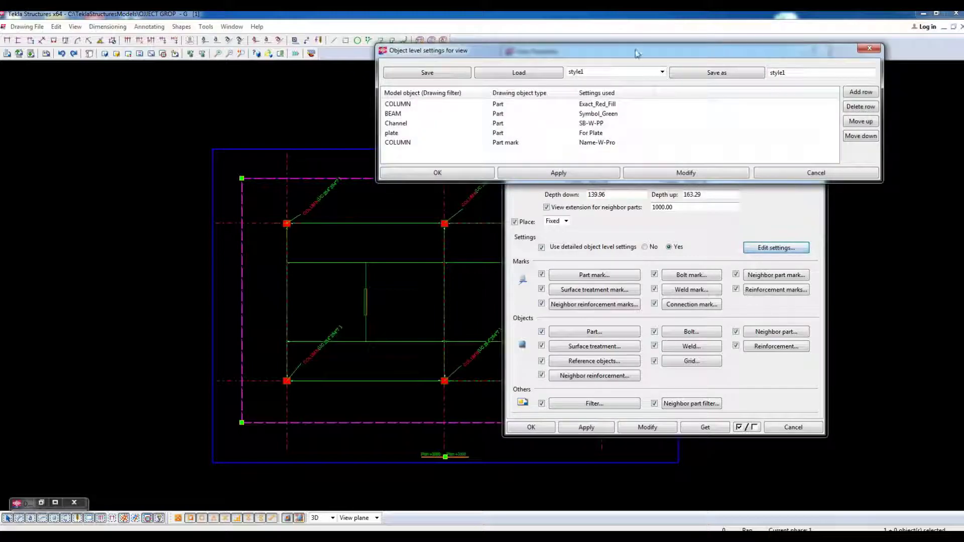
{"action": "left_click", "coordinate": [817, 172]}
{"action": "left_click", "coordinate": [781, 425]}
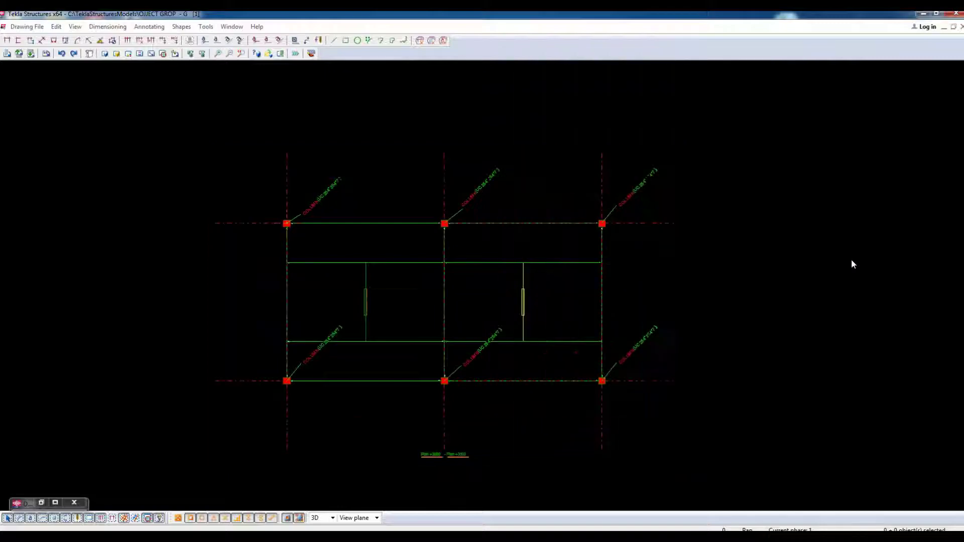
- Close the drawing, keeping its changes and creating a snapshot
{"action": "left_click", "coordinate": [960, 28]}
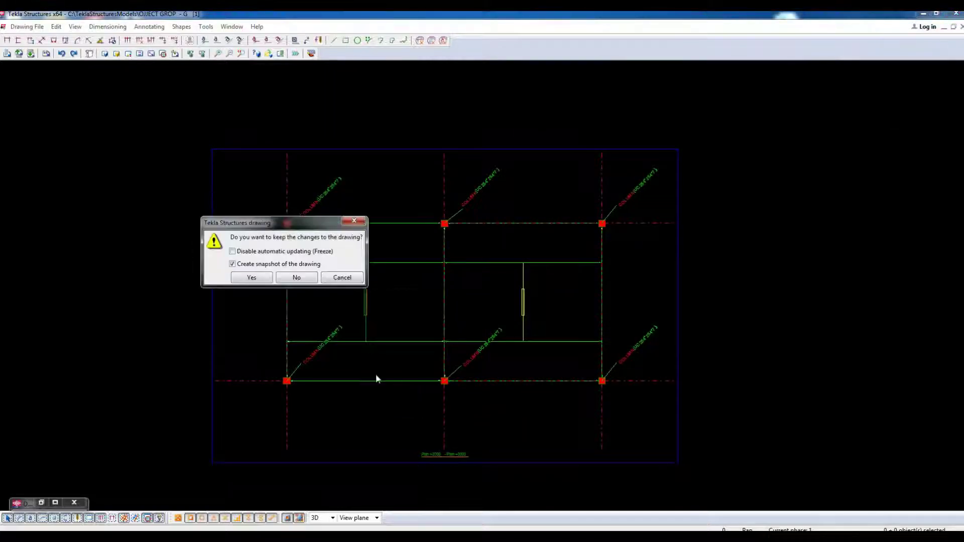
{"action": "left_click", "coordinate": [267, 280]}
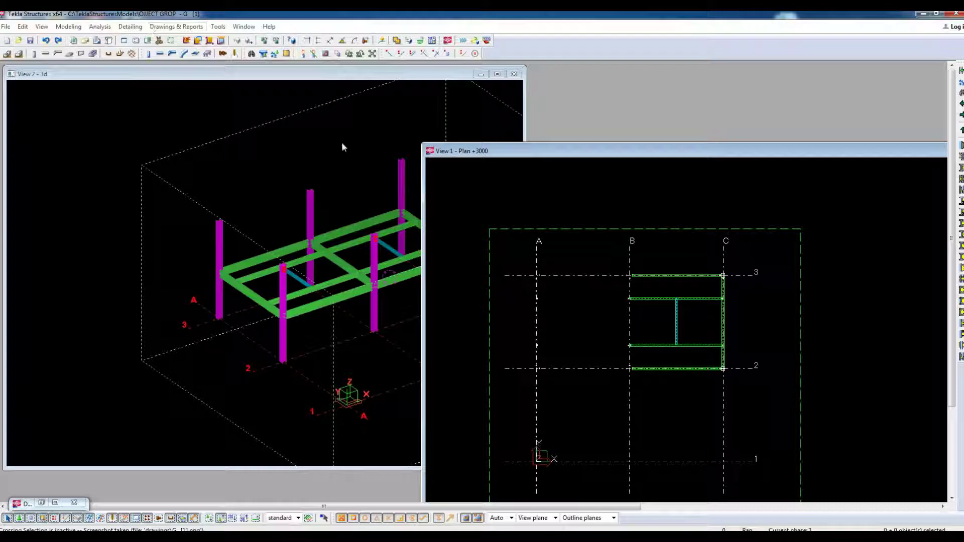
- Create an empty general arrangement drawing from the drawing list and open it
{"action": "left_click", "coordinate": [87, 40]}
{"action": "right_click", "coordinate": [693, 256]}
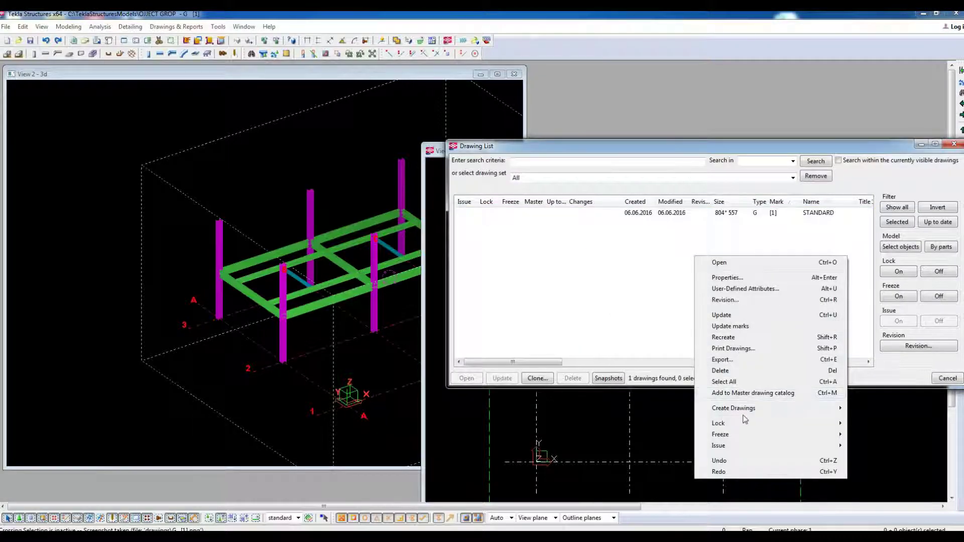
{"action": "mouse_move", "coordinate": [743, 408]}
{"action": "left_click", "coordinate": [656, 408]}
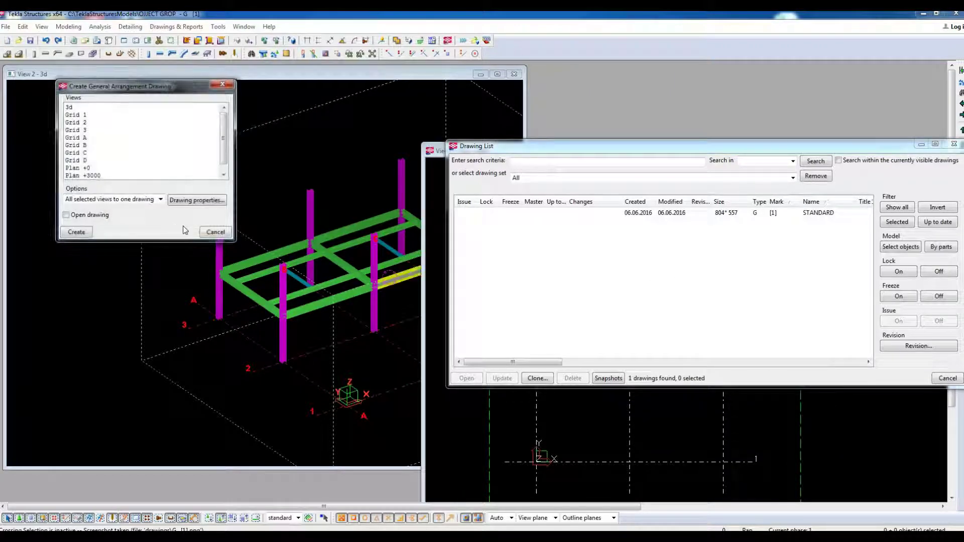
{"action": "left_click", "coordinate": [113, 199]}
{"action": "left_click", "coordinate": [100, 213]}
{"action": "left_click", "coordinate": [84, 233]}
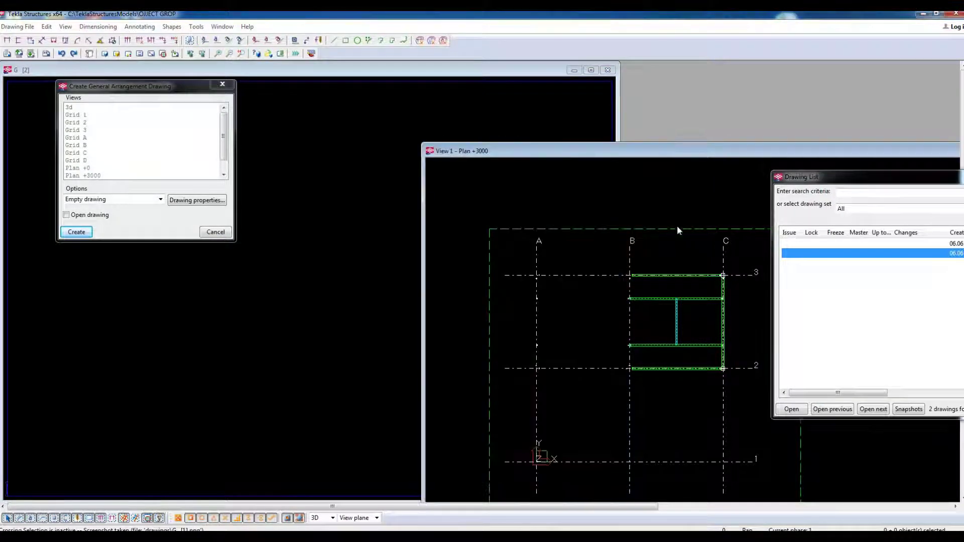
- Create a drawing view of the framing between grids A–C and 2–3 from Plan +3000, and move it inside the sheet
{"action": "left_click", "coordinate": [117, 54]}
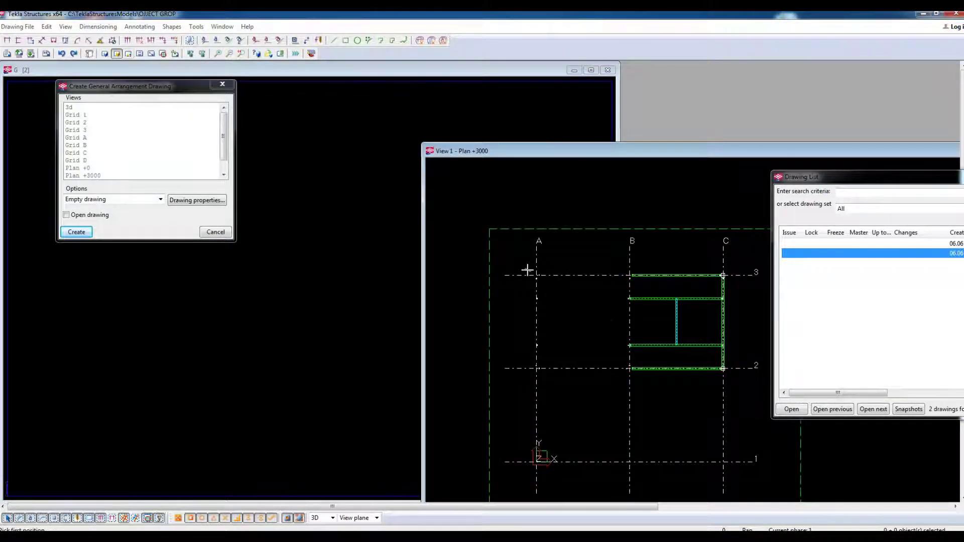
{"action": "left_click", "coordinate": [515, 256]}
{"action": "left_click", "coordinate": [720, 375]}
{"action": "left_click", "coordinate": [216, 232]}
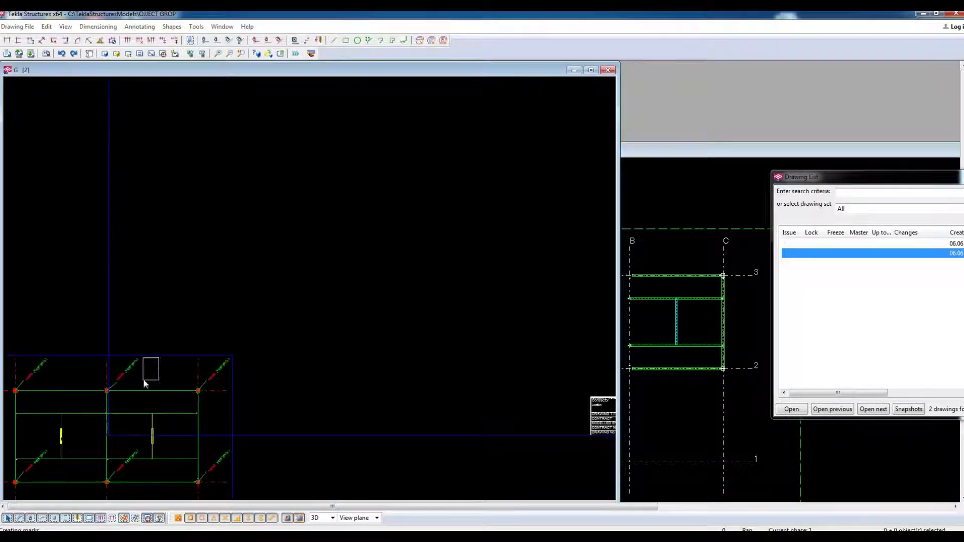
{"action": "mouse_move", "coordinate": [162, 356]}
{"action": "left_mouse_down"}
{"action": "mouse_move", "coordinate": [299, 286]}
{"action": "mouse_move", "coordinate": [394, 163]}
{"action": "left_mouse_up"}
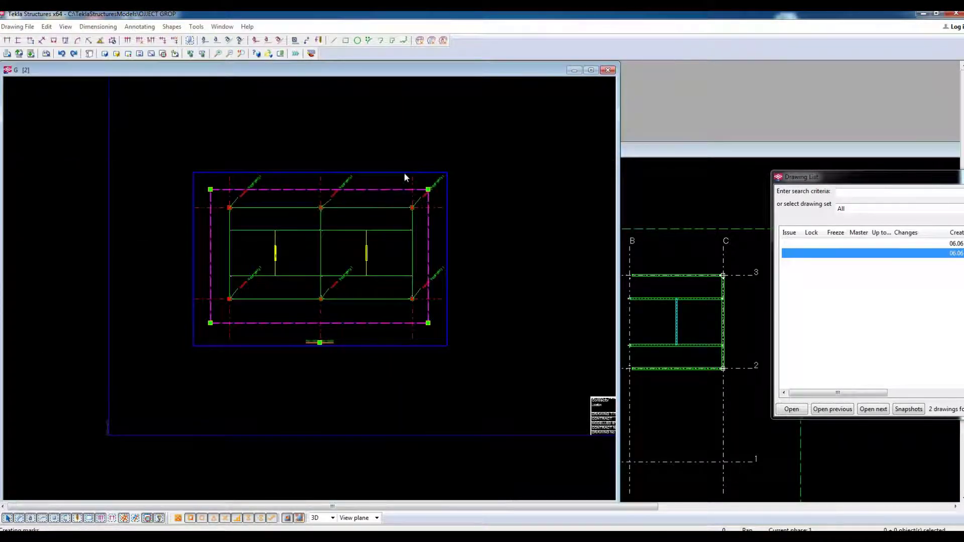
- Open the new plan view's properties and examine the column marks and unmarked beams across the view
{"action": "double_click", "coordinate": [221, 252]}
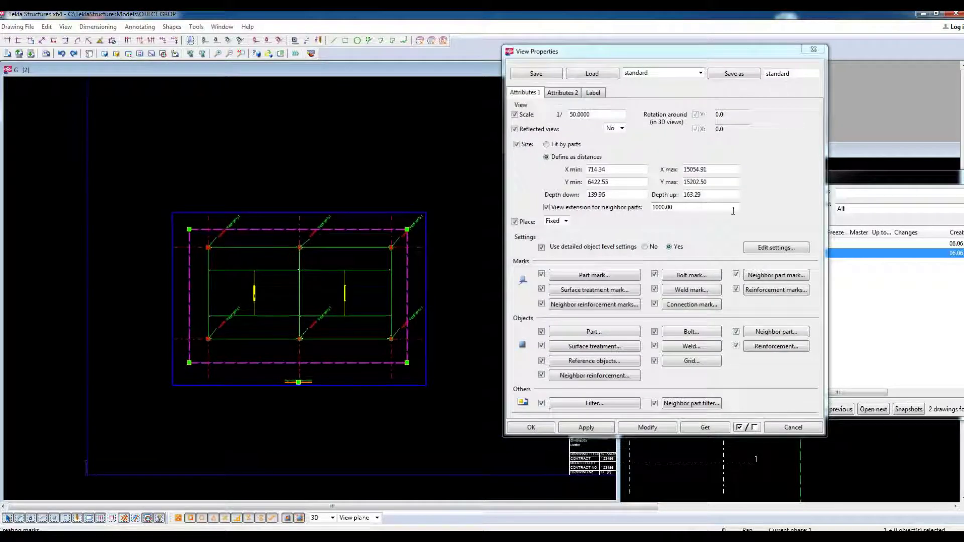
{"action": "scroll", "coordinate": [227, 276], "scroll_direction": "up", "scroll_amount": 3}
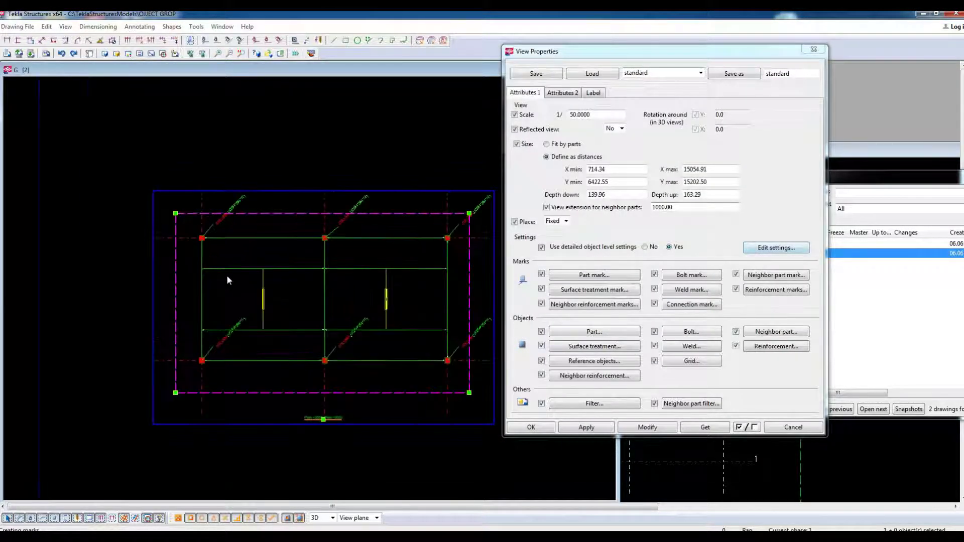
{"action": "scroll", "coordinate": [237, 220], "scroll_direction": "down", "scroll_amount": 1}
{"action": "scroll", "coordinate": [306, 133], "scroll_direction": "down", "scroll_amount": 2}
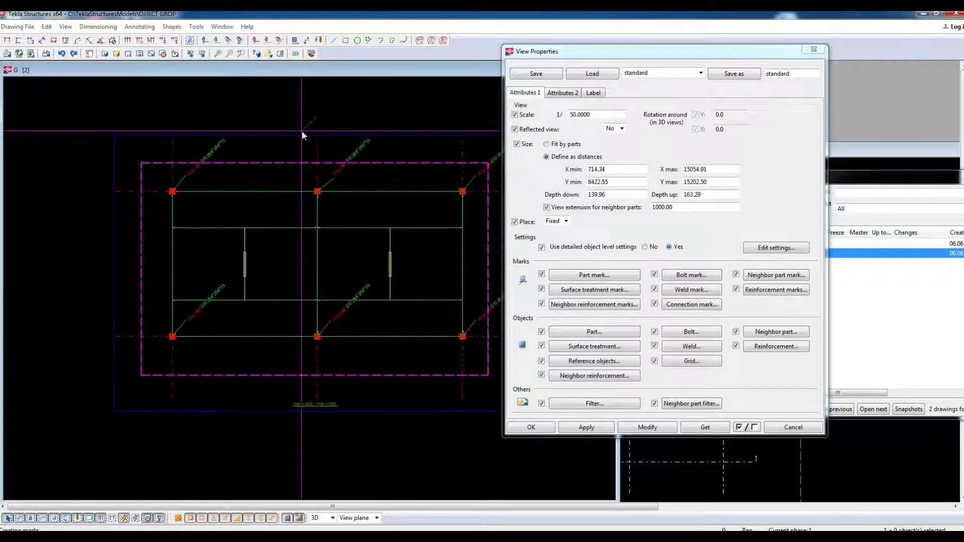
{"action": "mouse_move", "coordinate": [306, 132]}
{"action": "middle_mouse_down"}
{"action": "mouse_move", "coordinate": [333, 90]}
{"action": "mouse_move", "coordinate": [303, 292]}
{"action": "middle_mouse_up"}
{"action": "scroll", "coordinate": [302, 293], "scroll_direction": "up", "scroll_amount": 2}
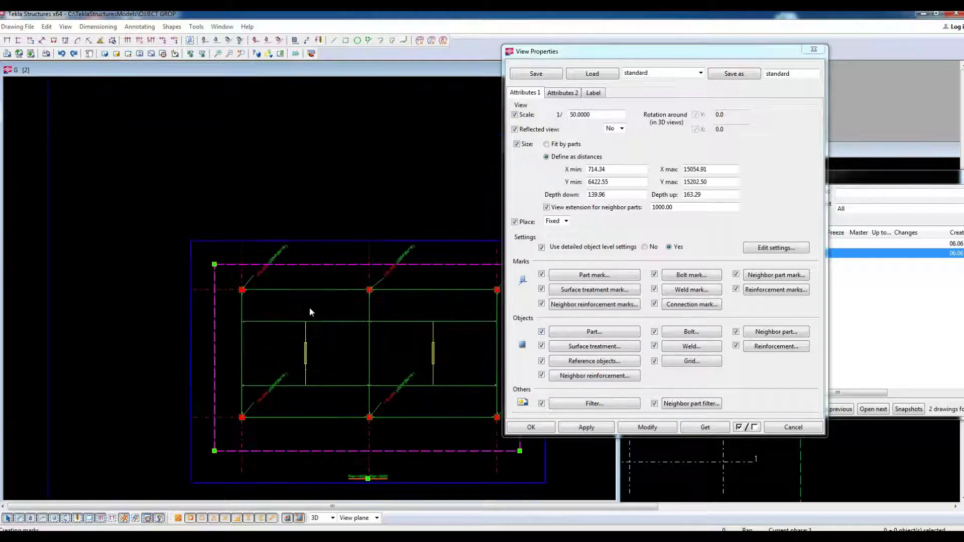
{"action": "scroll", "coordinate": [366, 281], "scroll_direction": "down", "scroll_amount": 1}
{"action": "scroll", "coordinate": [453, 292], "scroll_direction": "up", "scroll_amount": 1}
{"action": "left_click", "coordinate": [373, 376]}
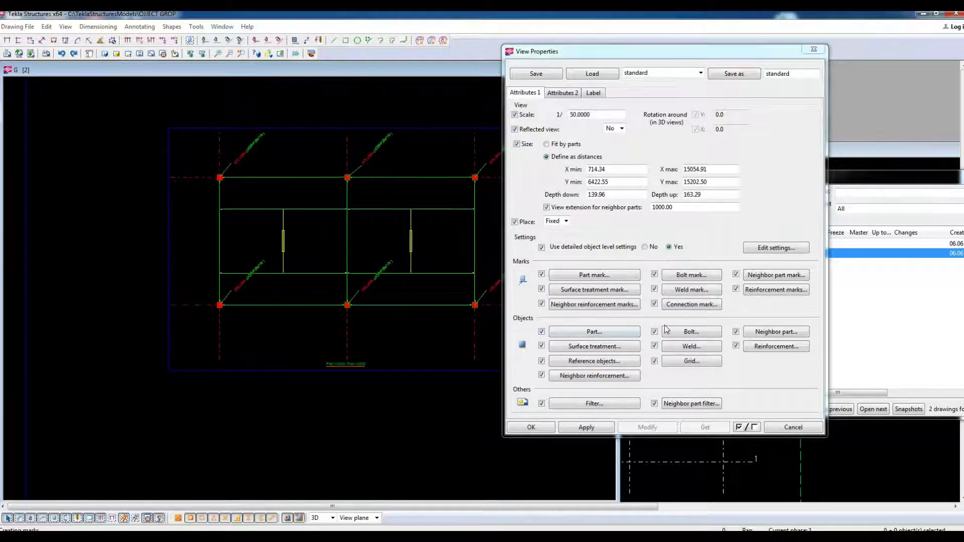
- Add the Profile element to the view's part mark content and save the mark settings as "profile only"
{"action": "left_click", "coordinate": [601, 275]}
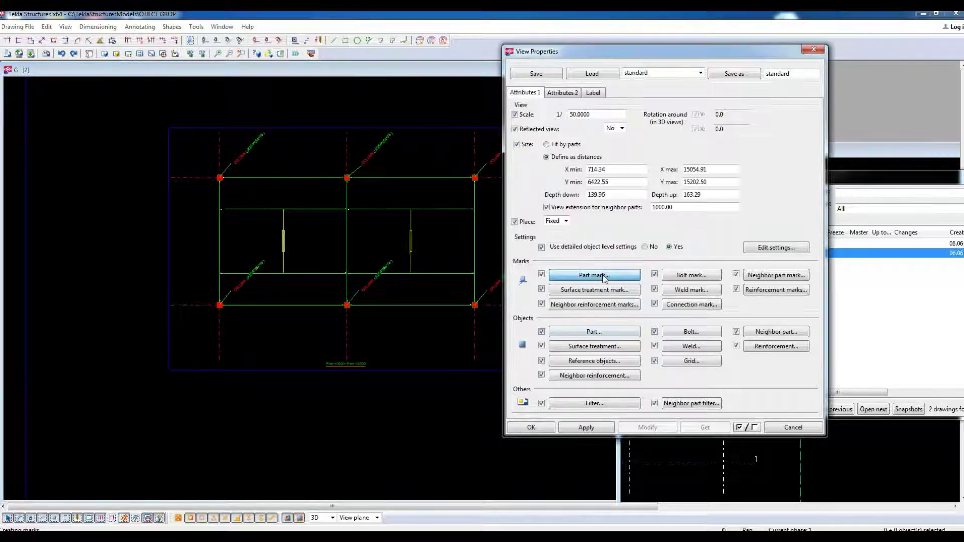
{"action": "left_click", "coordinate": [251, 164]}
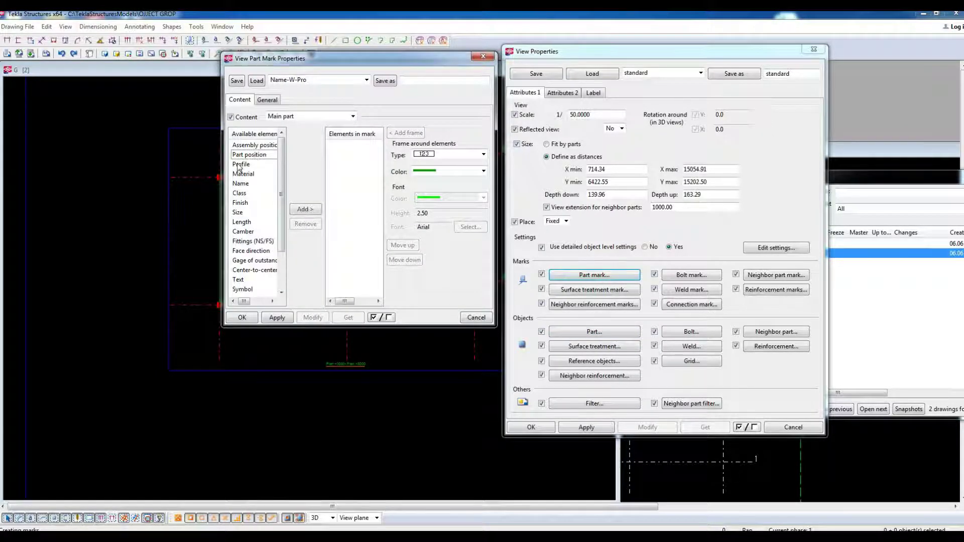
{"action": "left_click", "coordinate": [305, 209]}
{"action": "left_click", "coordinate": [420, 81]}
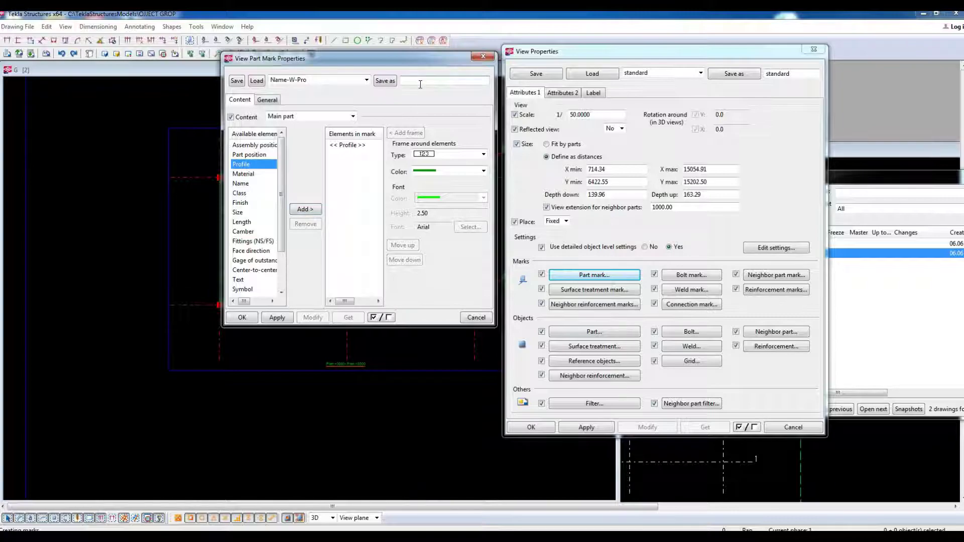
{"action": "type", "text": "pr"}
{"action": "left_click", "coordinate": [385, 81]}
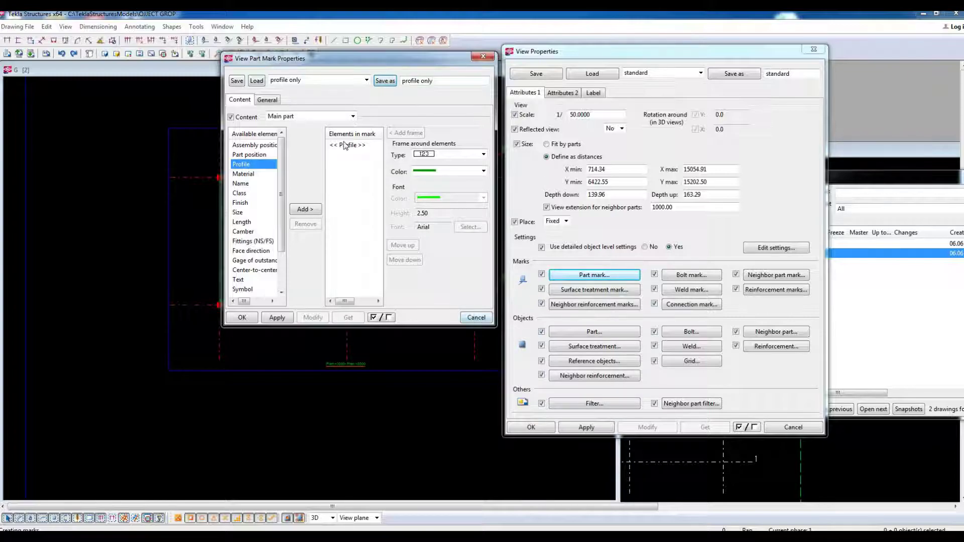